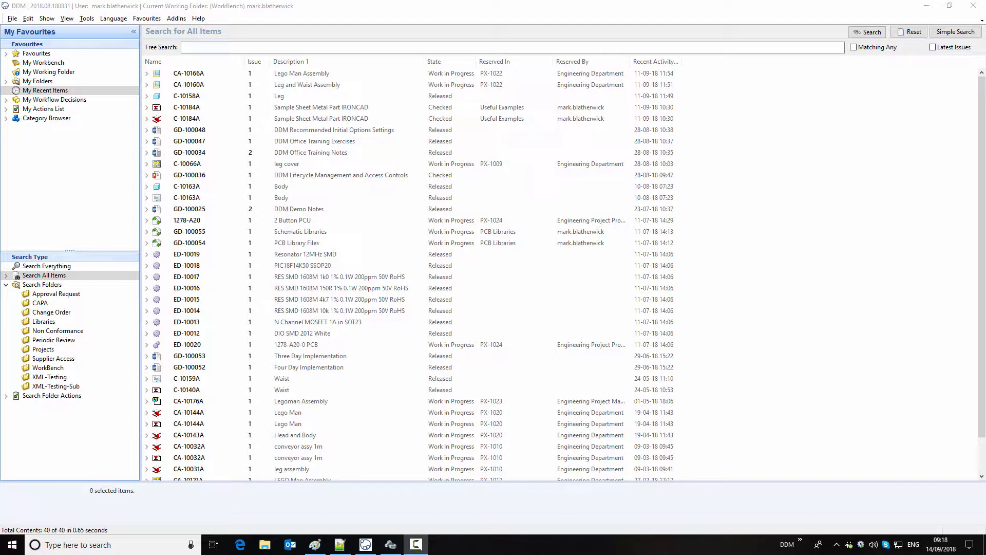
# - List the Projects folders, open project PX-1016 to examine its properties layout, and close it again
pyautogui.click(49, 352)
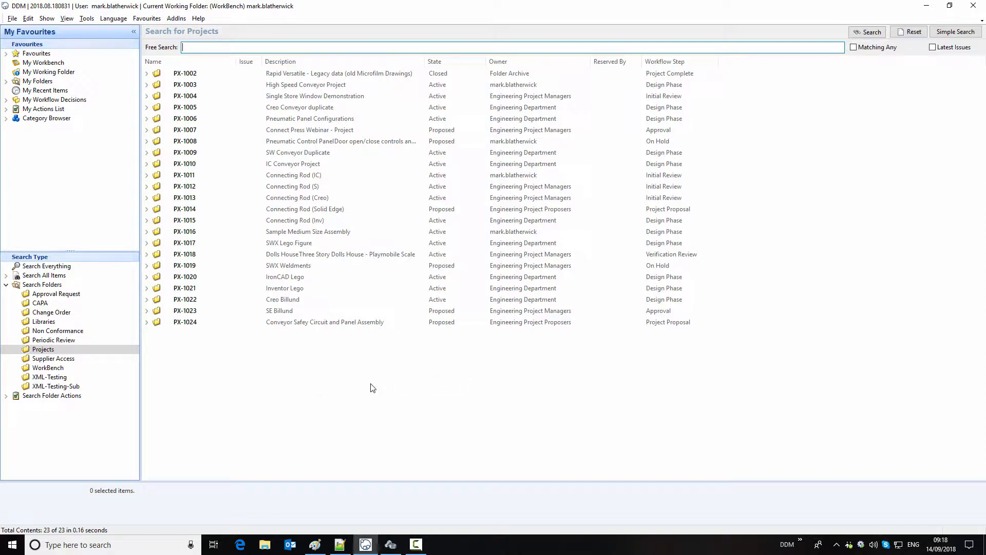
pyautogui.click(317, 234)
pyautogui.doubleClick(316, 234)
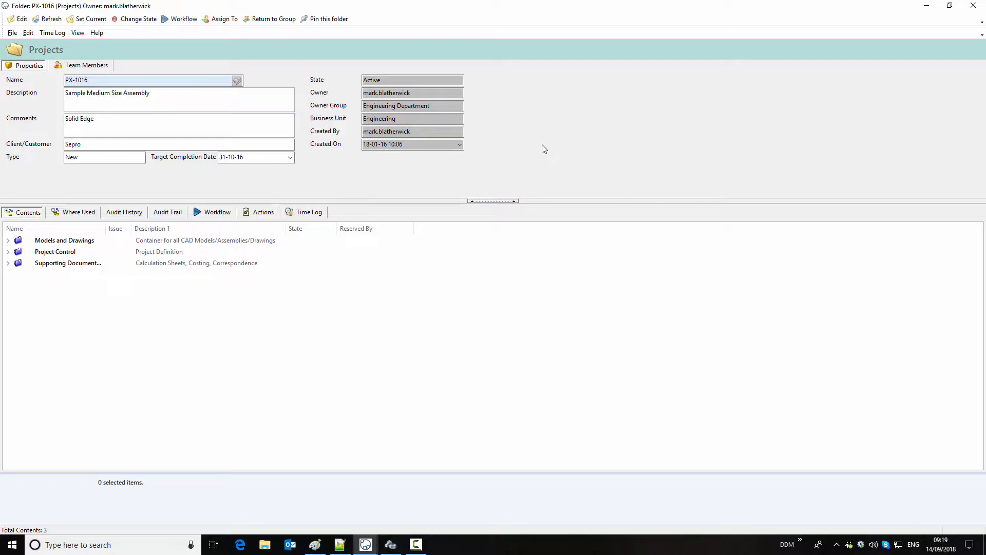
pyautogui.click(973, 5)
# - Switch to DDM Administration and open the Projects folder type for editing, showing its attributes
pyautogui.click(392, 546)
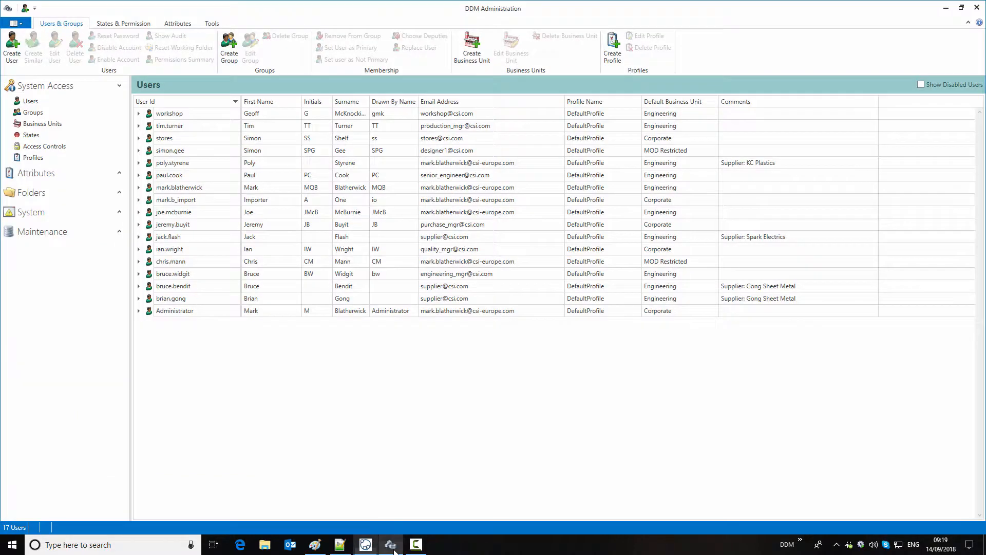
pyautogui.click(119, 192)
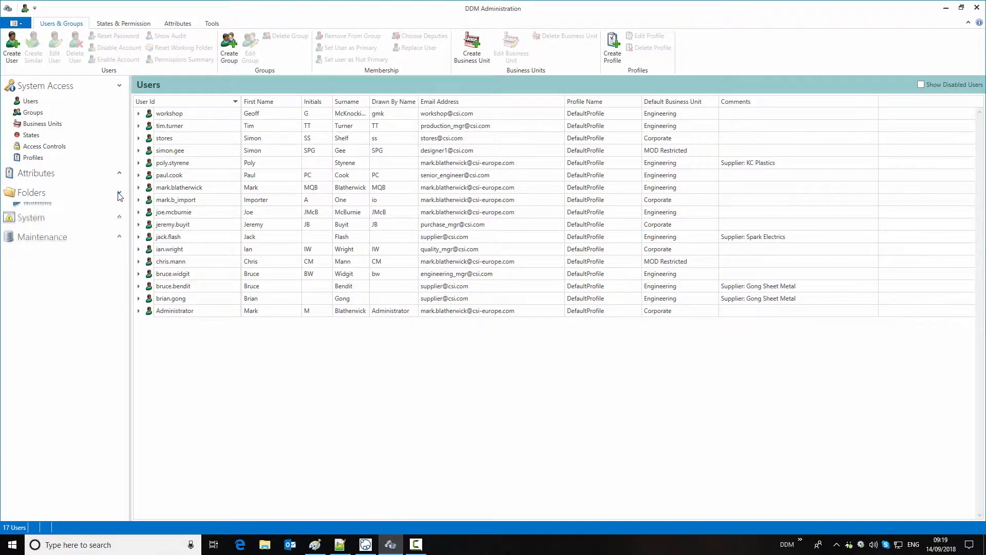
pyautogui.click(56, 211)
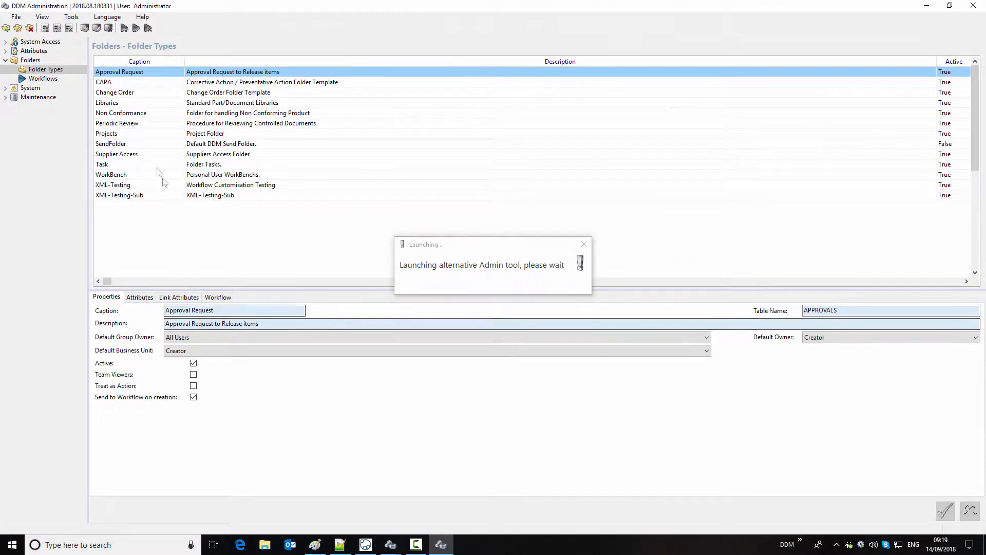
pyautogui.click(131, 134)
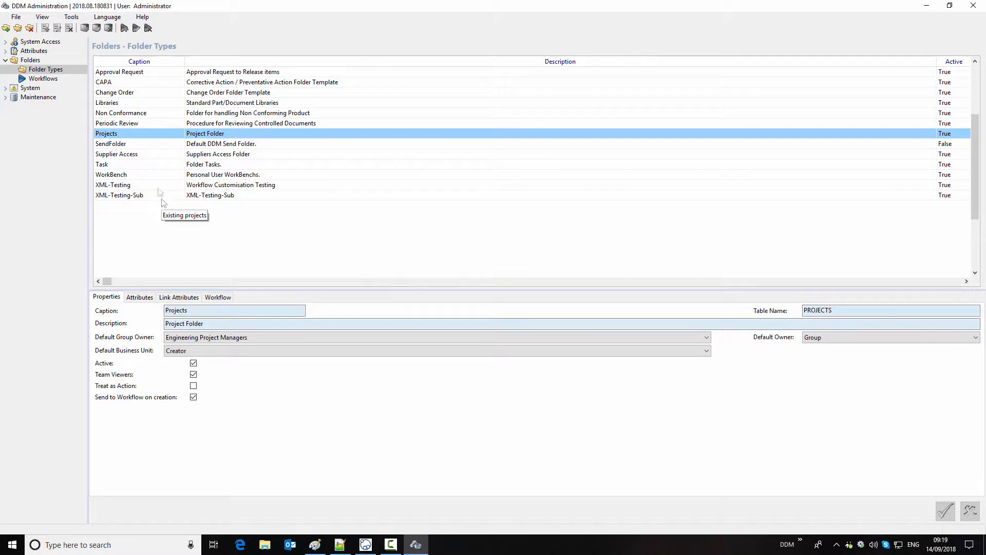
pyautogui.click(147, 133)
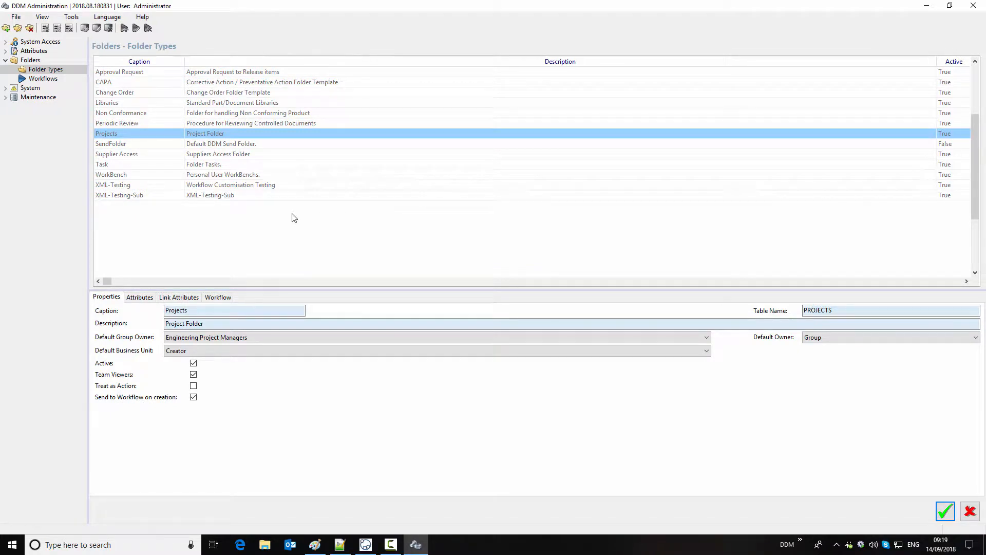
pyautogui.click(138, 297)
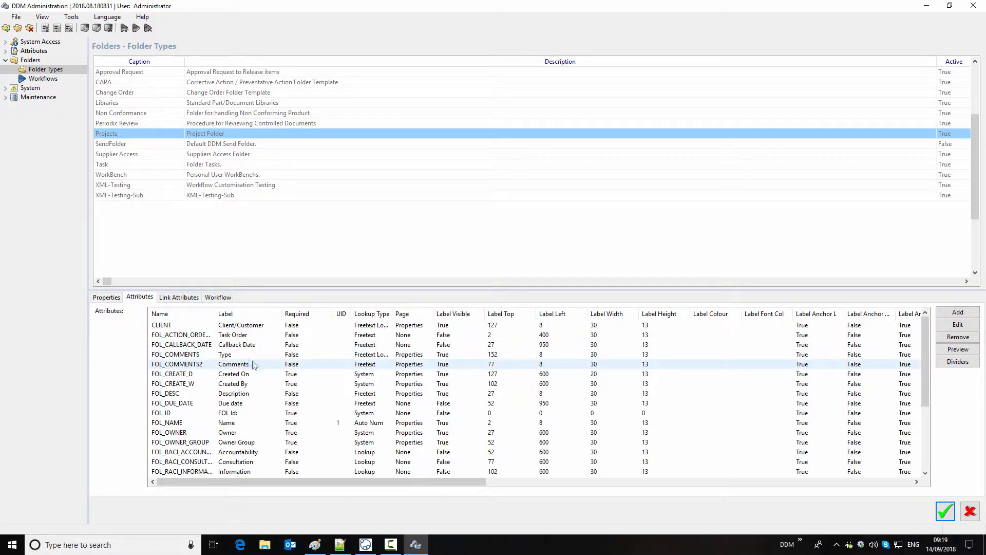
# - Widen the attribute Name column, sort the attributes by page, and preview the Projects folder layout
pyautogui.moveTo(215, 314); pyautogui.dragTo(234, 315)
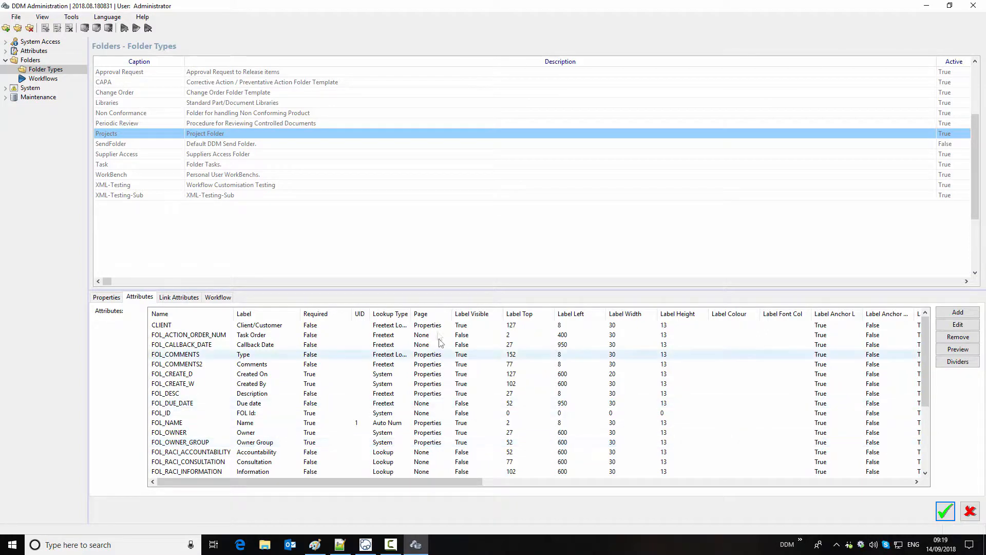
pyautogui.click(432, 314)
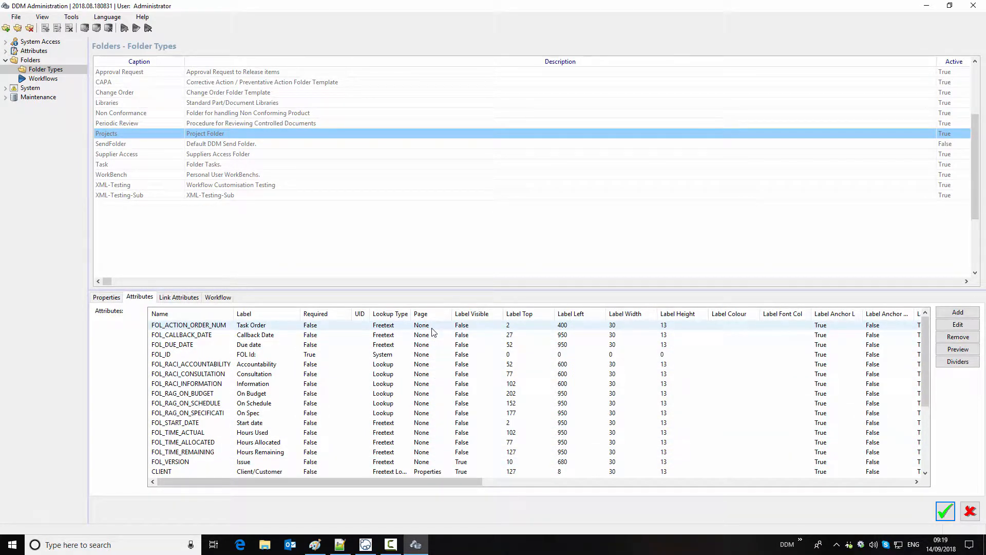
pyautogui.click(958, 348)
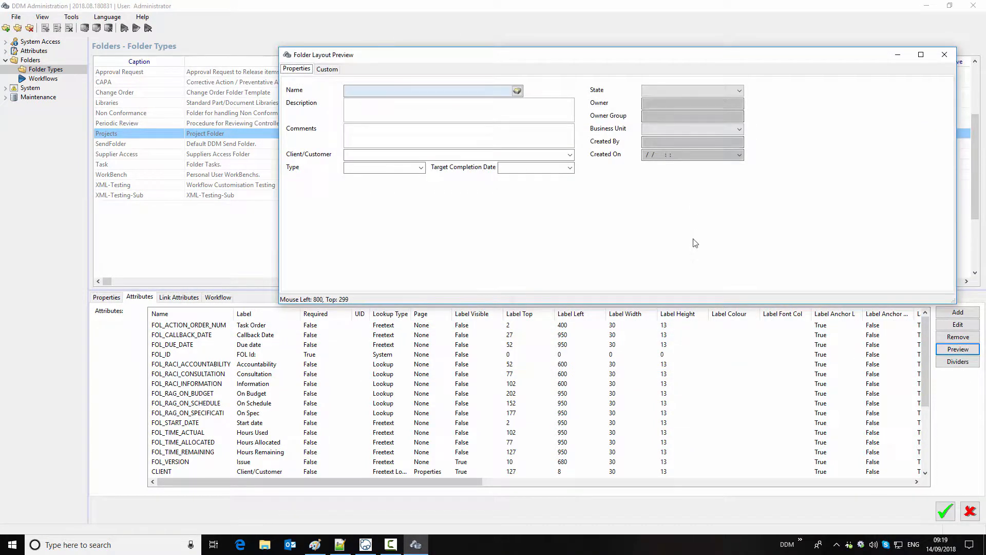
pyautogui.click(945, 54)
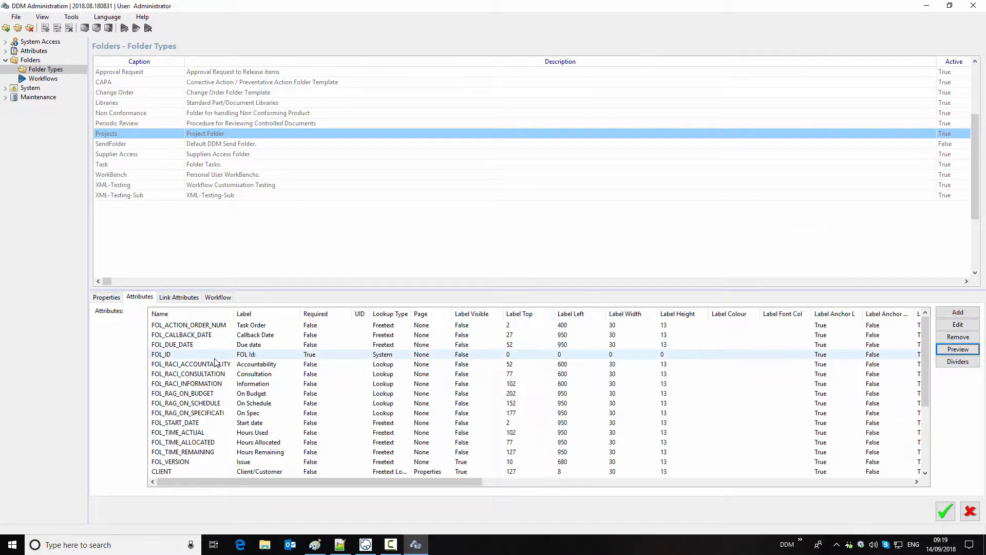
# - Assign the Callback Date attribute to the Properties page, make its field and label visible, and check the layout preview
pyautogui.doubleClick(260, 336)
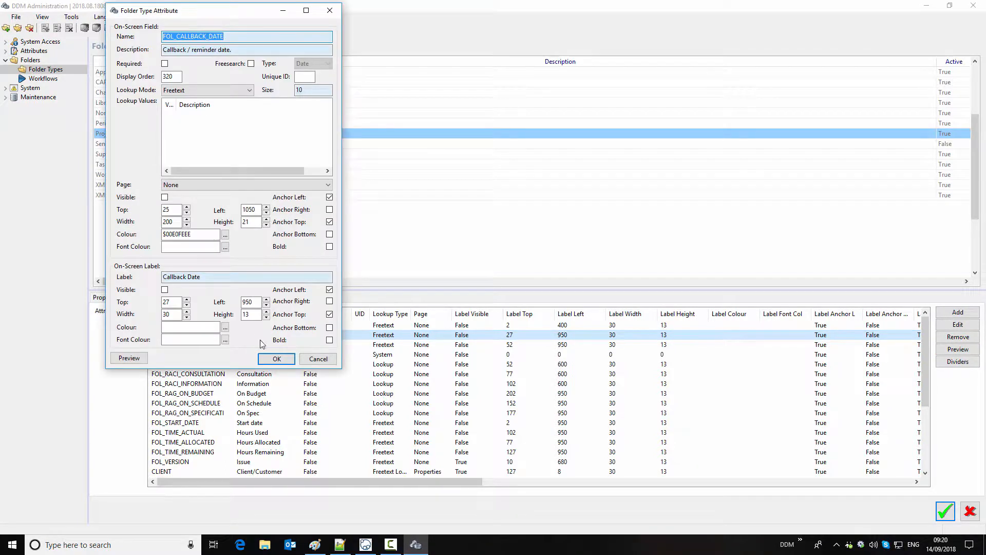
pyautogui.click(204, 184)
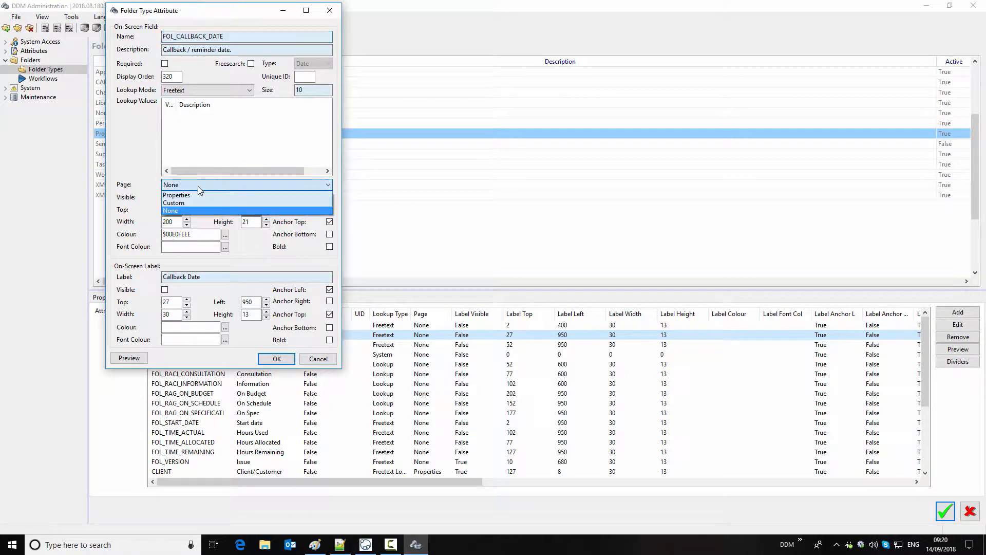
pyautogui.click(195, 196)
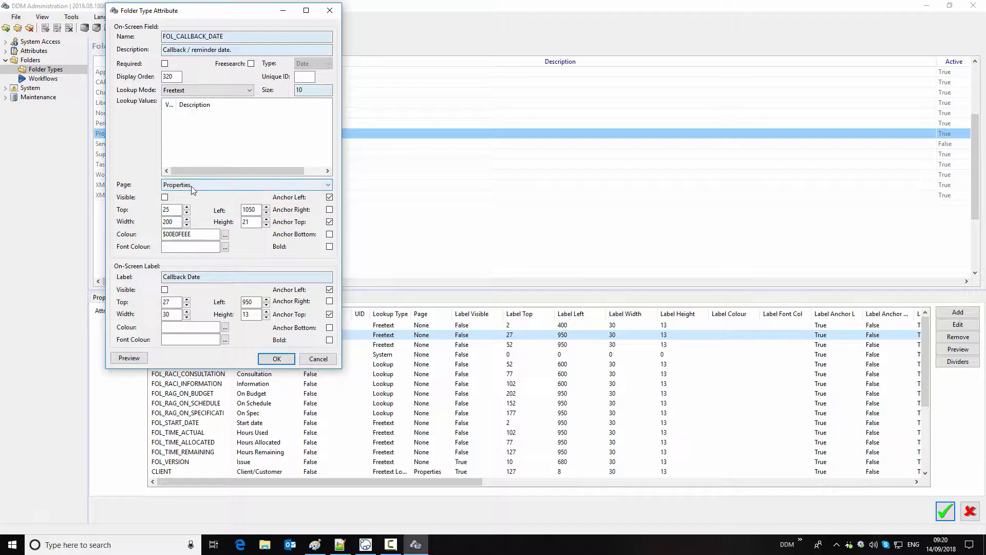
pyautogui.click(165, 198)
pyautogui.click(164, 289)
pyautogui.click(129, 358)
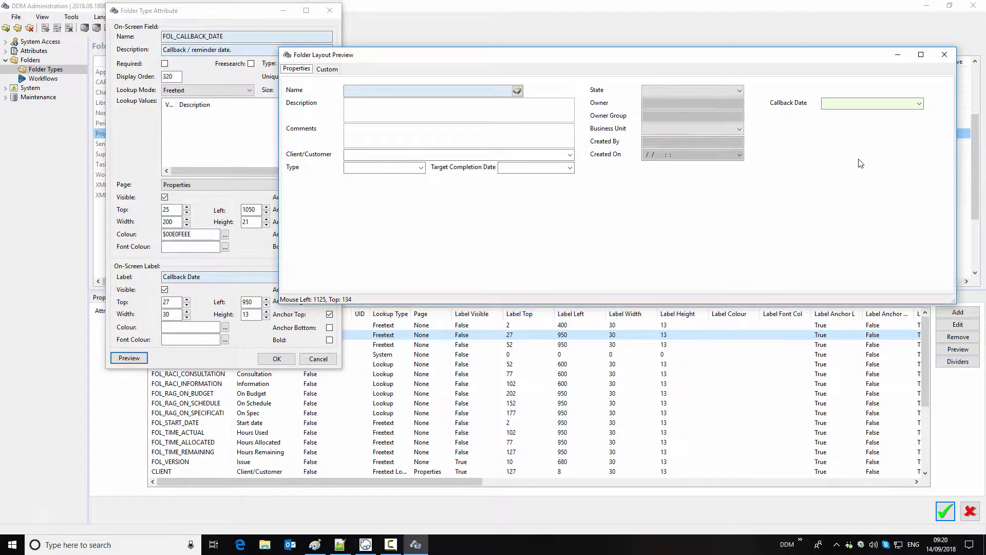
pyautogui.click(944, 54)
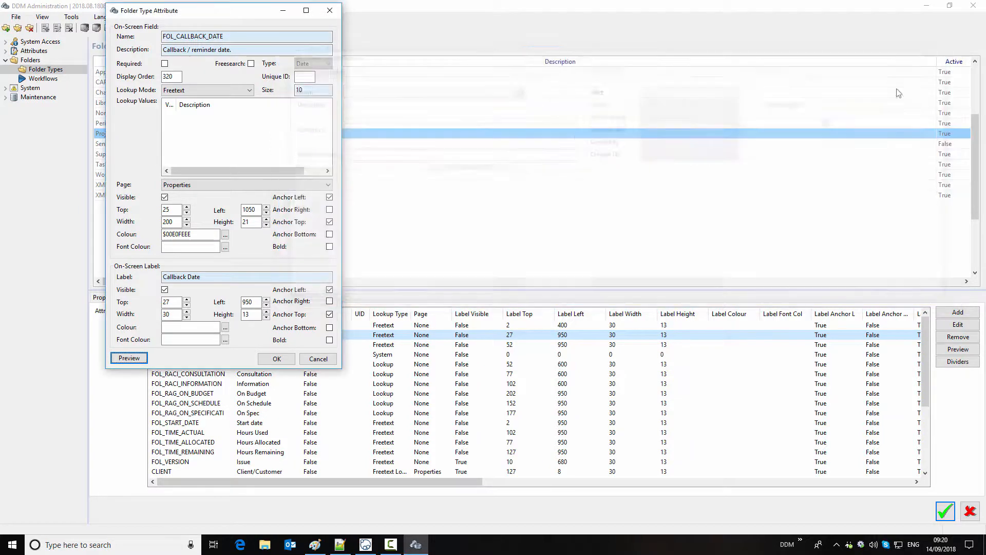
pyautogui.click(277, 358)
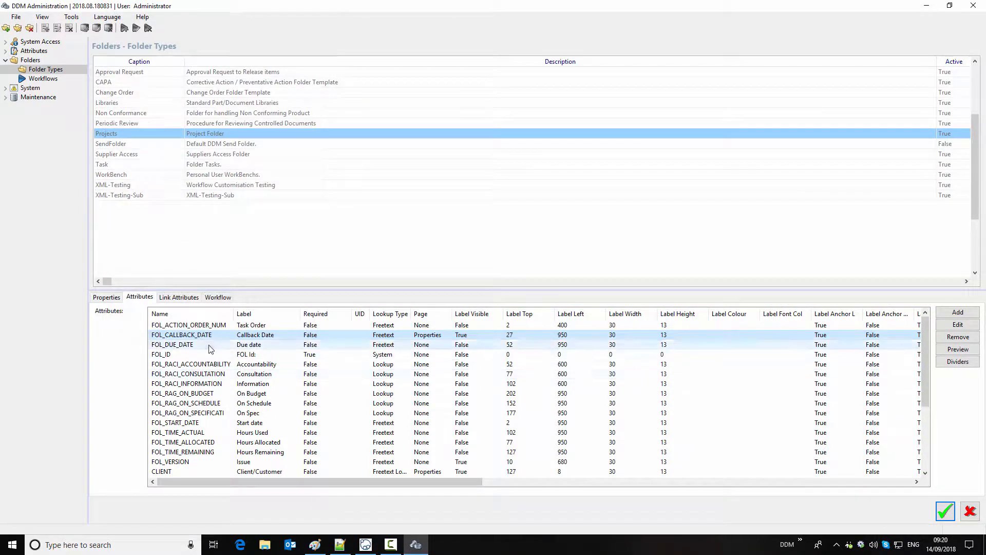
# - Show the Due date and Hours Remaining attributes with their labels on the Properties page and preview the folder layout
pyautogui.doubleClick(211, 350)
pyautogui.click(187, 184)
pyautogui.click(188, 196)
pyautogui.click(164, 197)
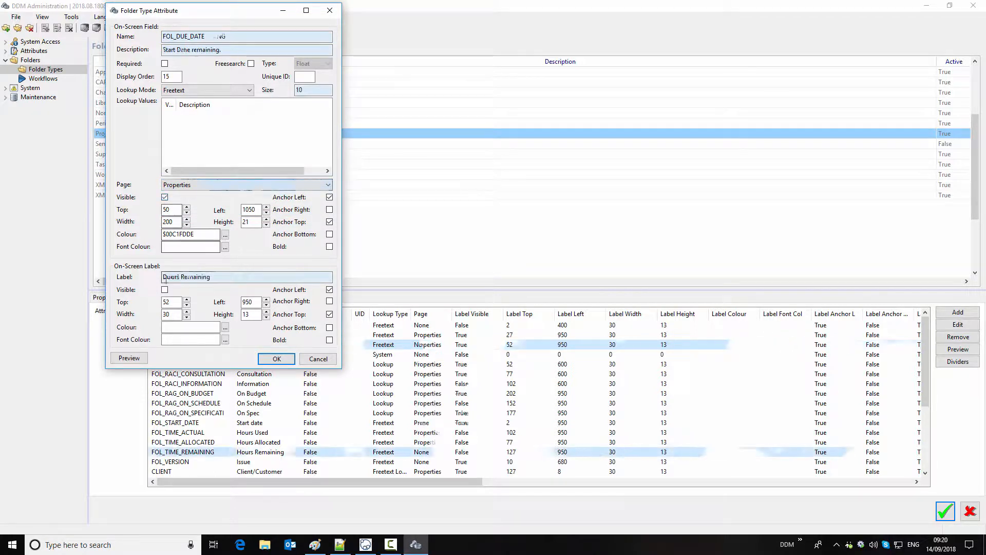
pyautogui.click(165, 197)
pyautogui.click(164, 290)
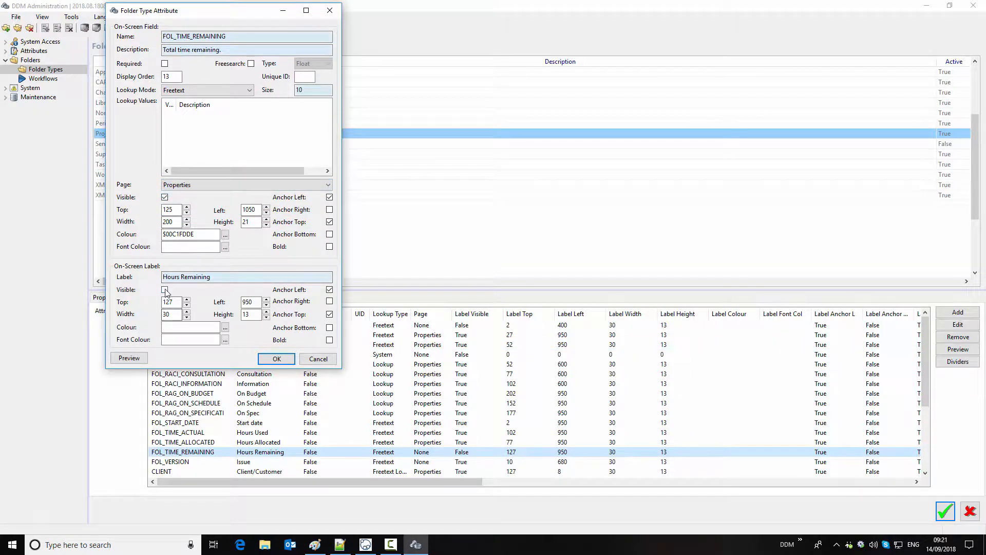
pyautogui.click(277, 359)
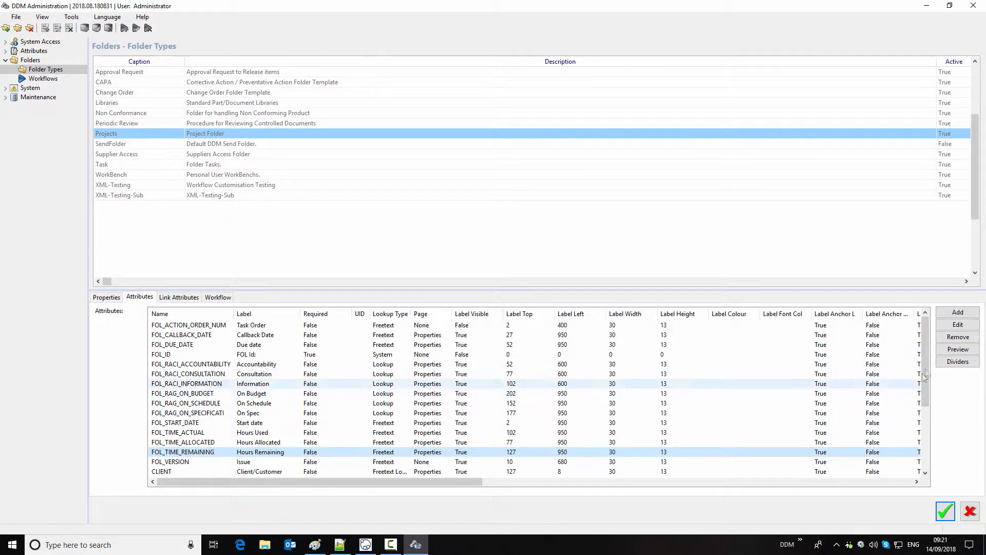
pyautogui.click(958, 351)
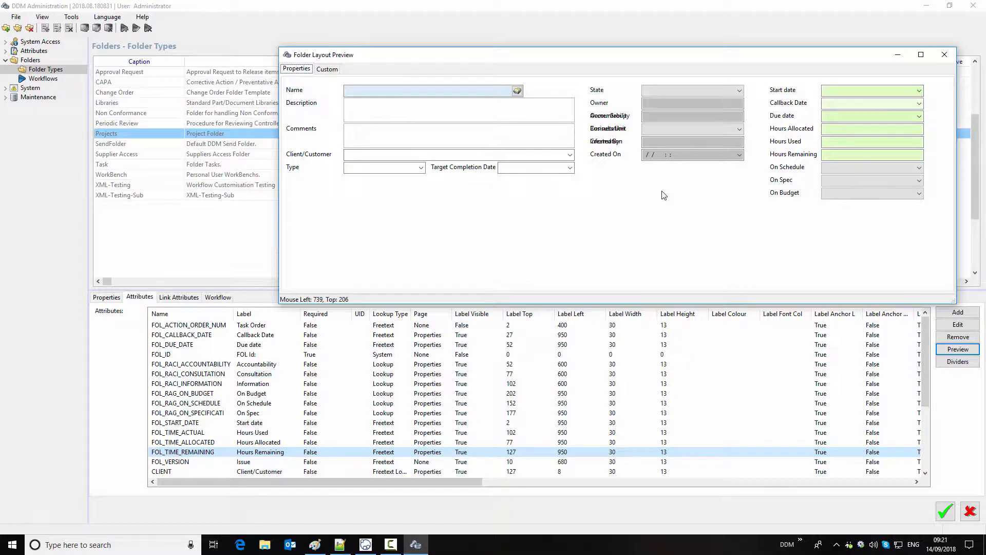
pyautogui.click(943, 54)
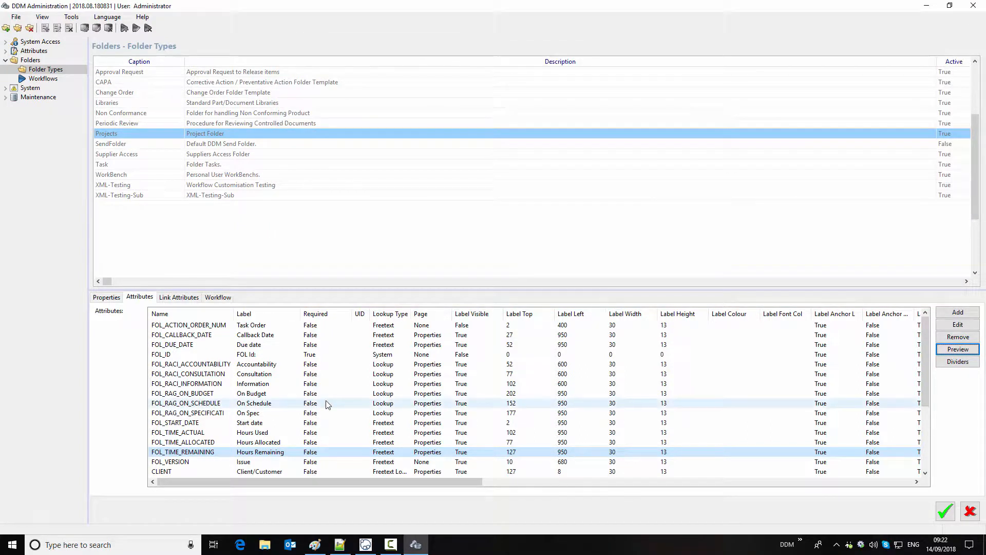
# - Set the Created On field's top to 200 and its label's top to 202, preview the layout, and save the folder type
pyautogui.scroll(-4, 328, 404)
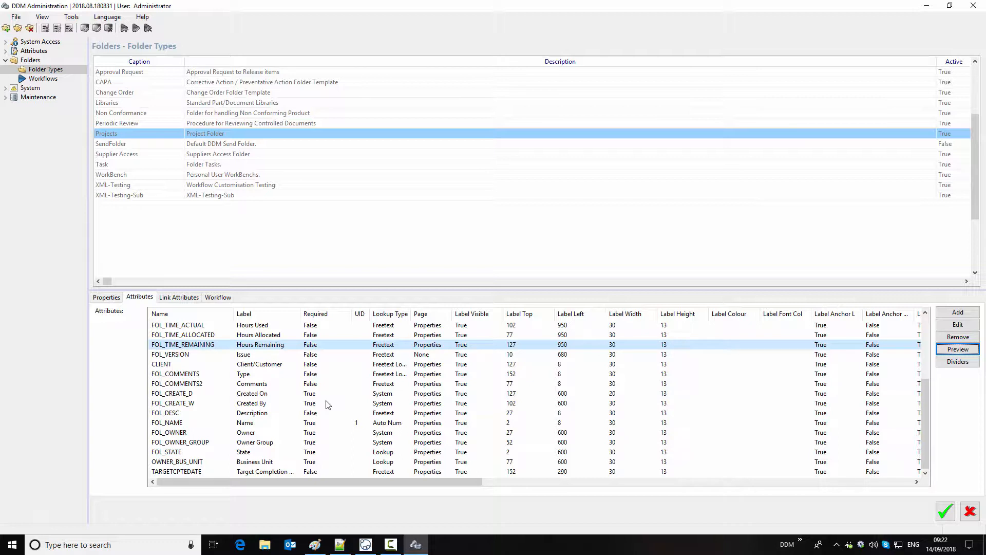
pyautogui.doubleClick(326, 393)
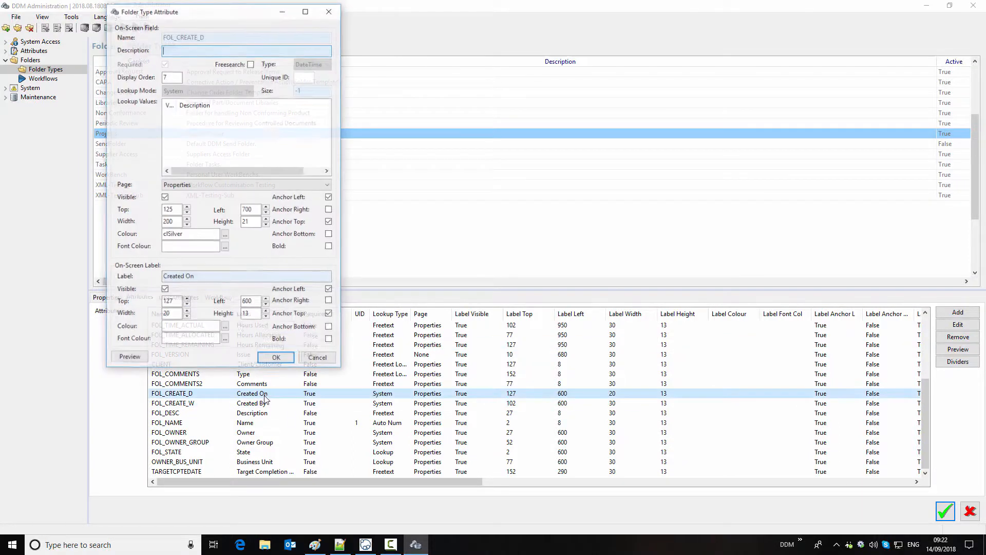
pyautogui.moveTo(176, 208); pyautogui.dragTo(138, 200)
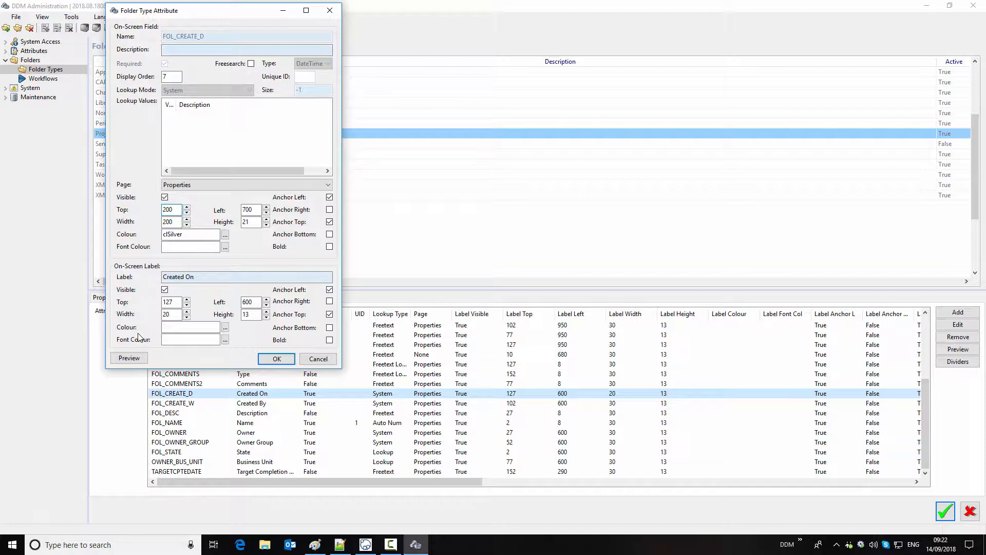
pyautogui.moveTo(177, 302); pyautogui.dragTo(153, 301)
pyautogui.write('202')
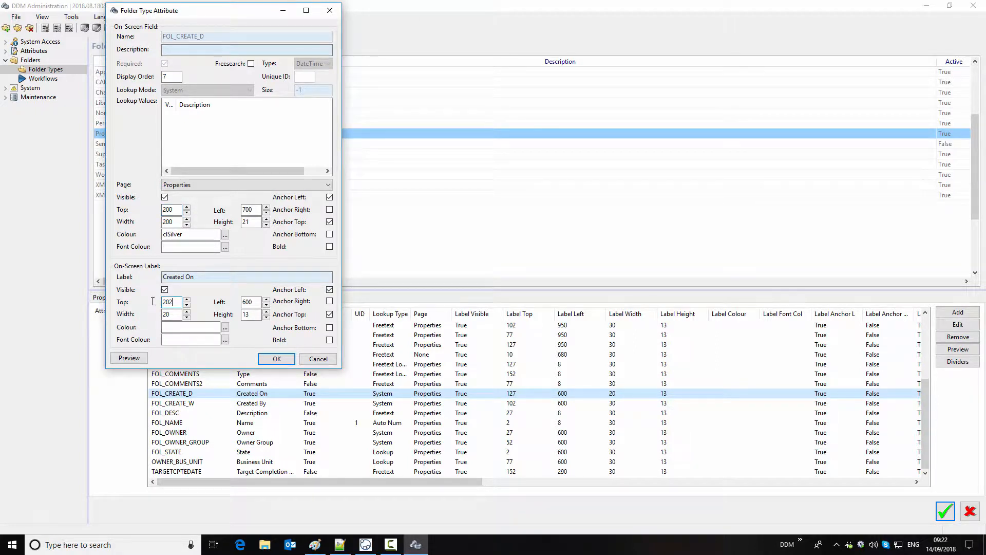
pyautogui.click(130, 358)
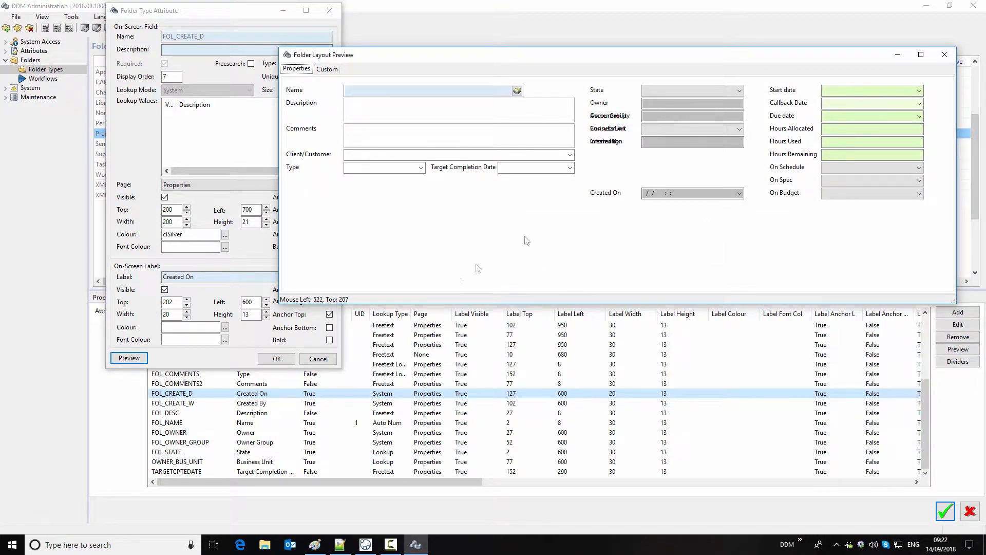
pyautogui.click(283, 354)
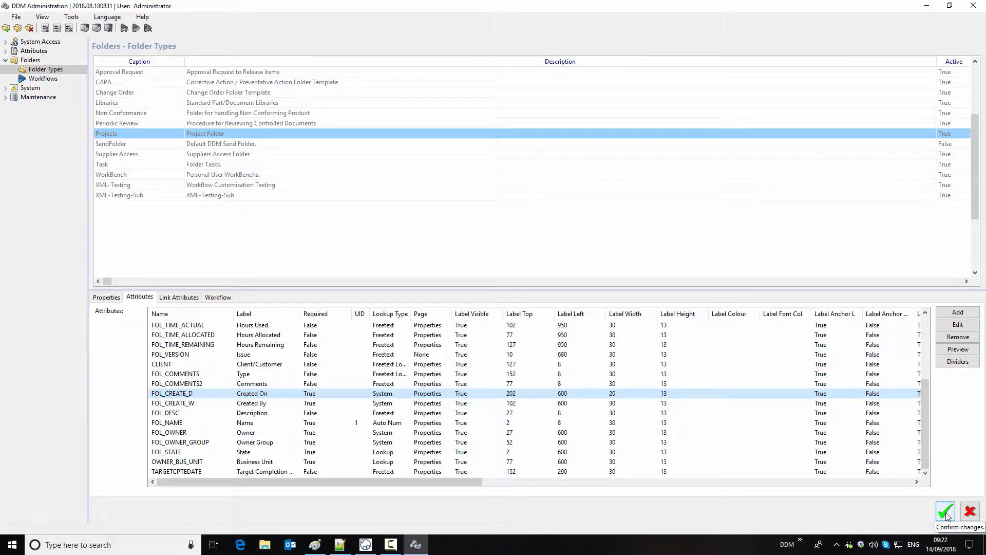
pyautogui.click(945, 512)
# - Start a new folder type, preview the layout of its default attributes, and discard it without saving
pyautogui.rightClick(301, 224)
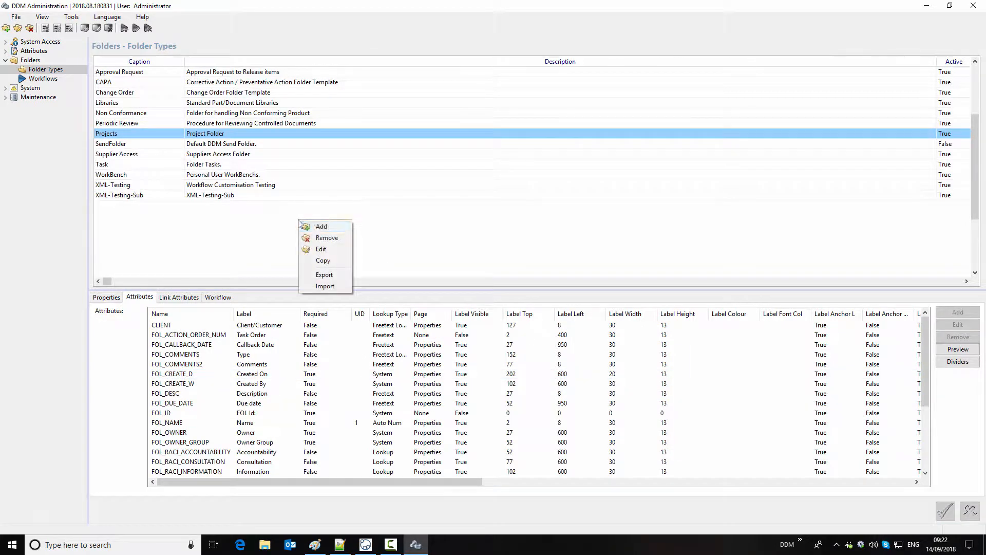
pyautogui.click(321, 227)
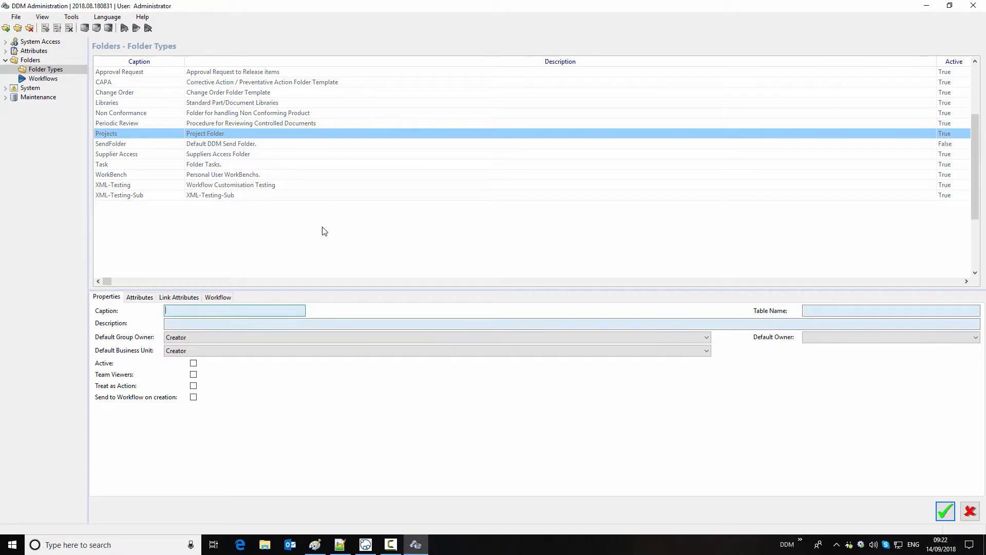
pyautogui.click(139, 297)
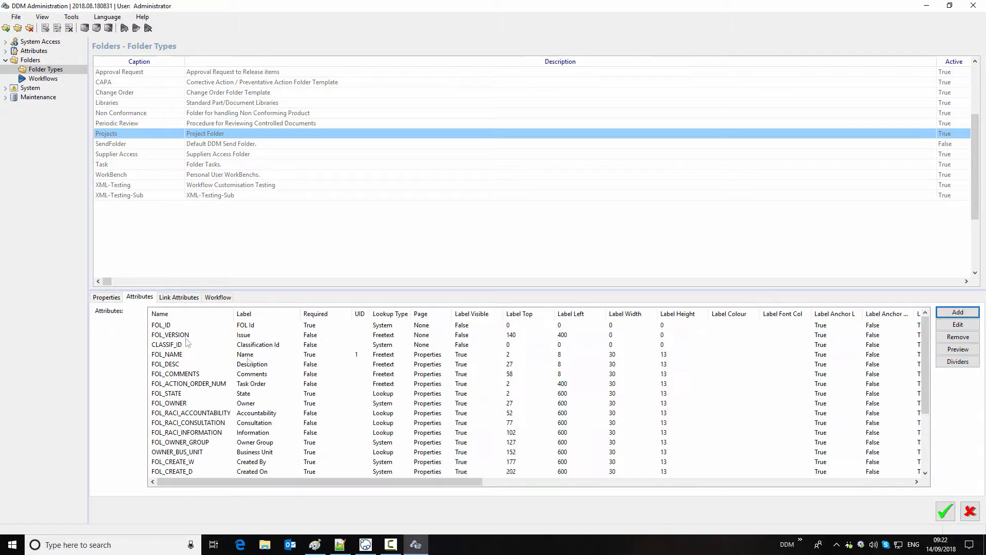
pyautogui.click(956, 348)
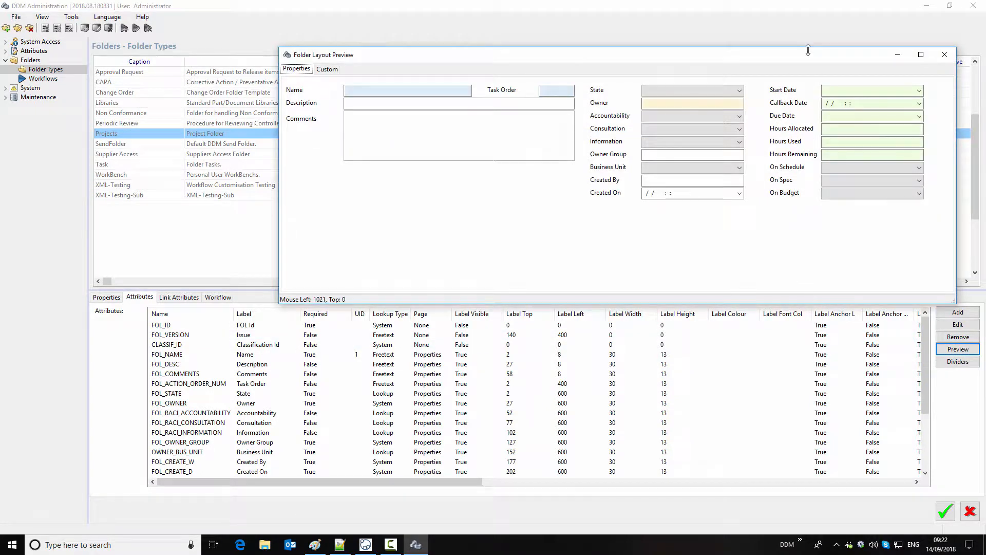
pyautogui.moveTo(805, 58); pyautogui.dragTo(724, 62)
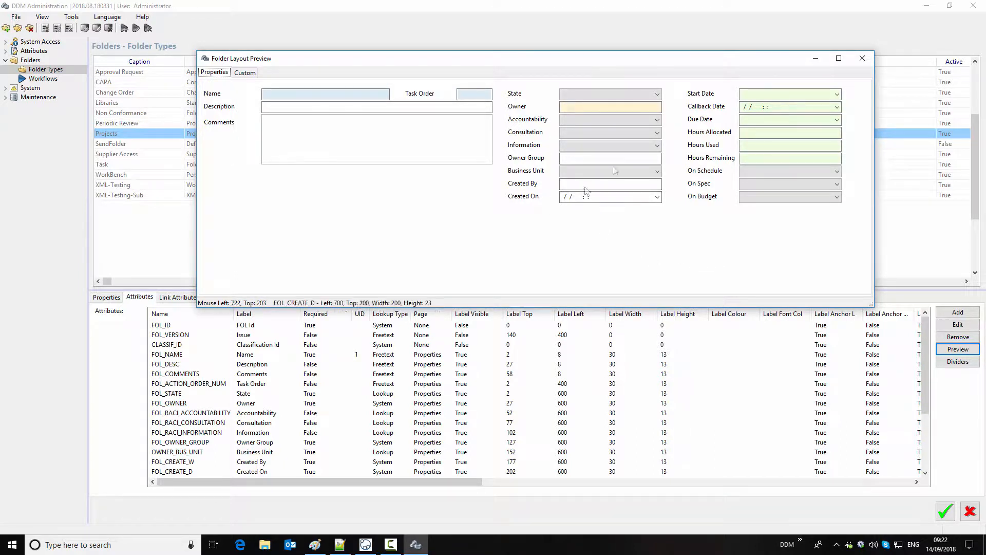
pyautogui.click(862, 58)
pyautogui.click(962, 508)
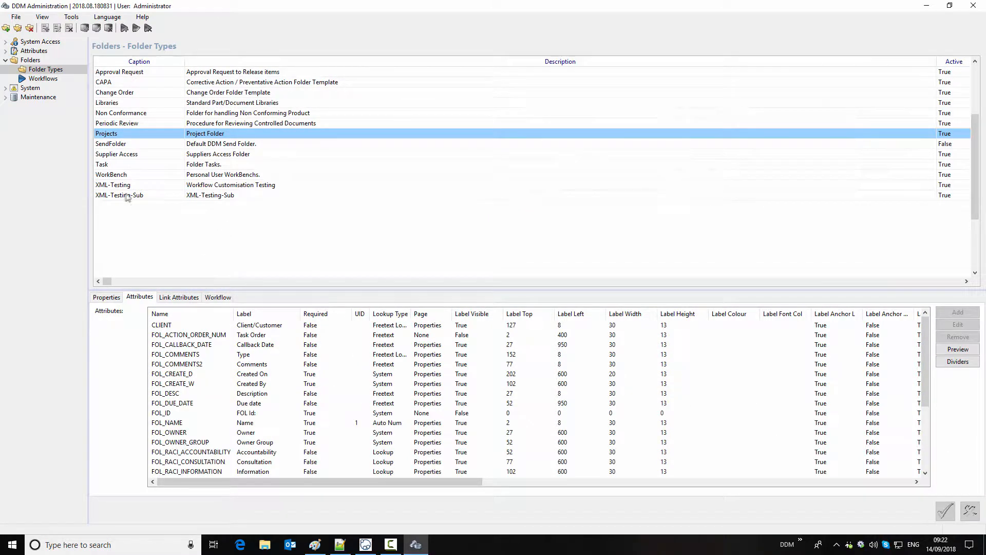
# - In the Projects folder type, set the Owner Group field's top to 125 and its label's top to 127, and preview the layout
pyautogui.click(122, 134)
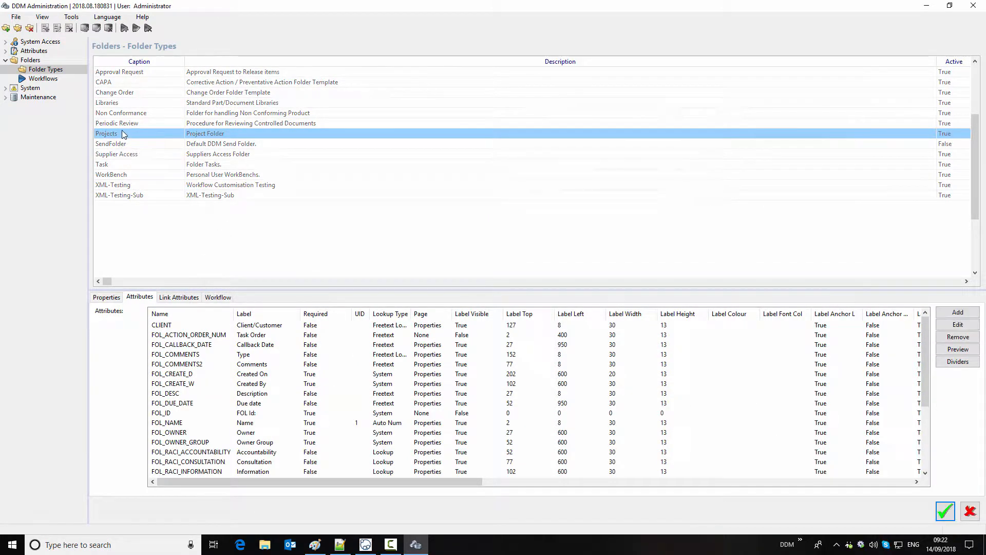
pyautogui.click(314, 545)
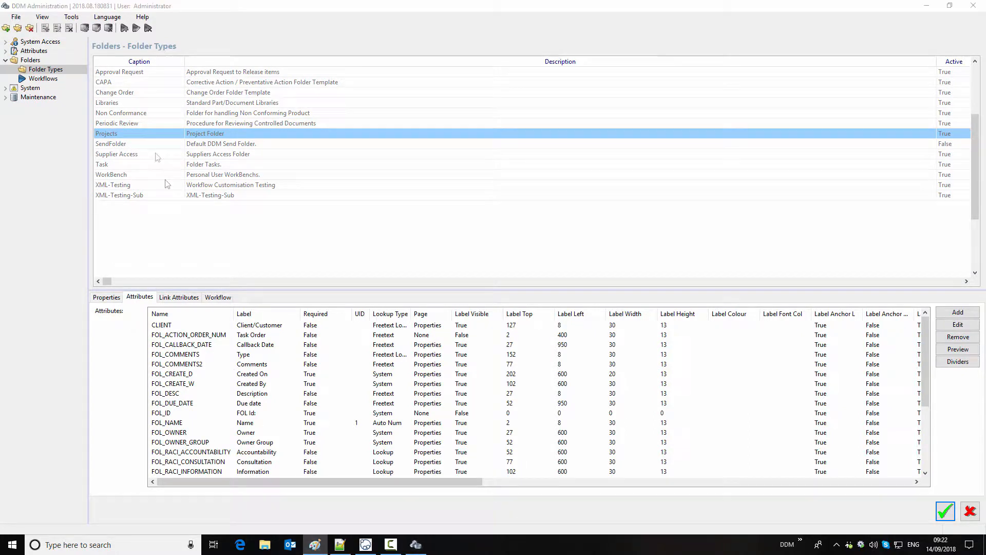
pyautogui.scroll(-3, 194, 393)
pyautogui.doubleClick(194, 393)
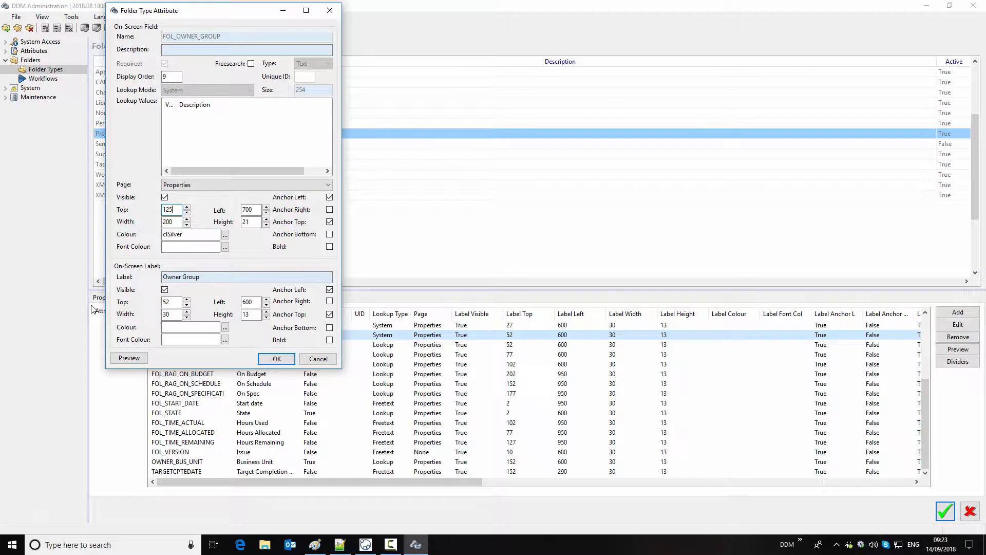
pyautogui.doubleClick(169, 302)
pyautogui.click(277, 359)
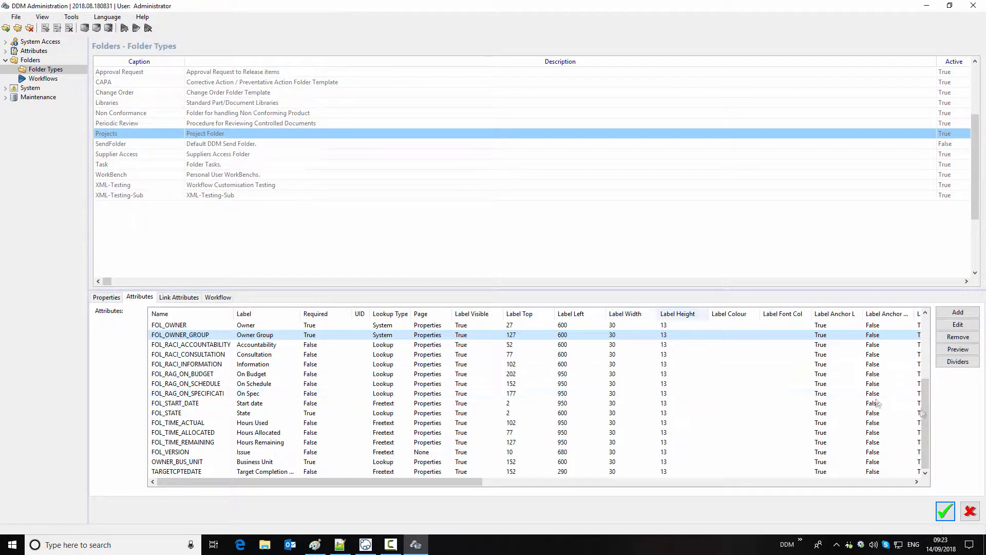
pyautogui.click(958, 349)
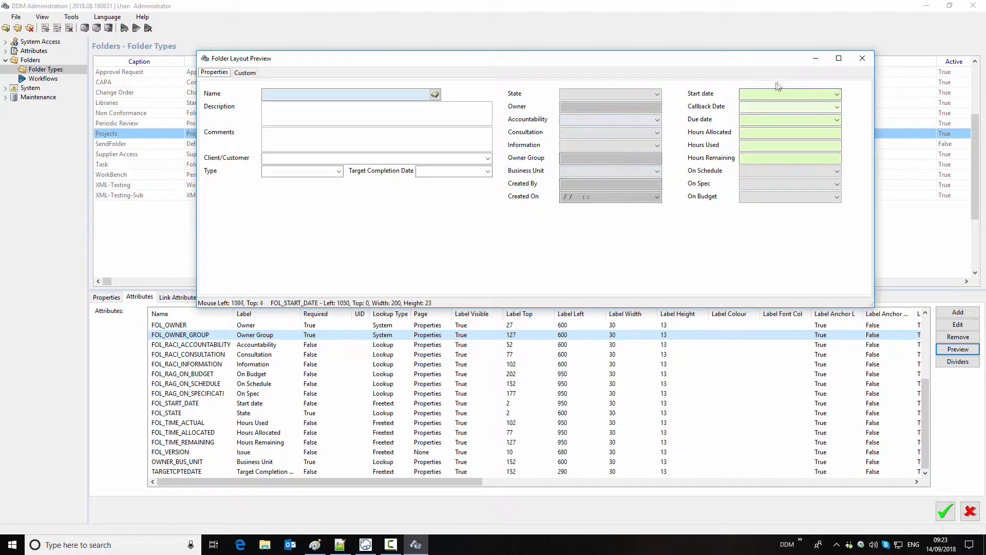
pyautogui.click(863, 58)
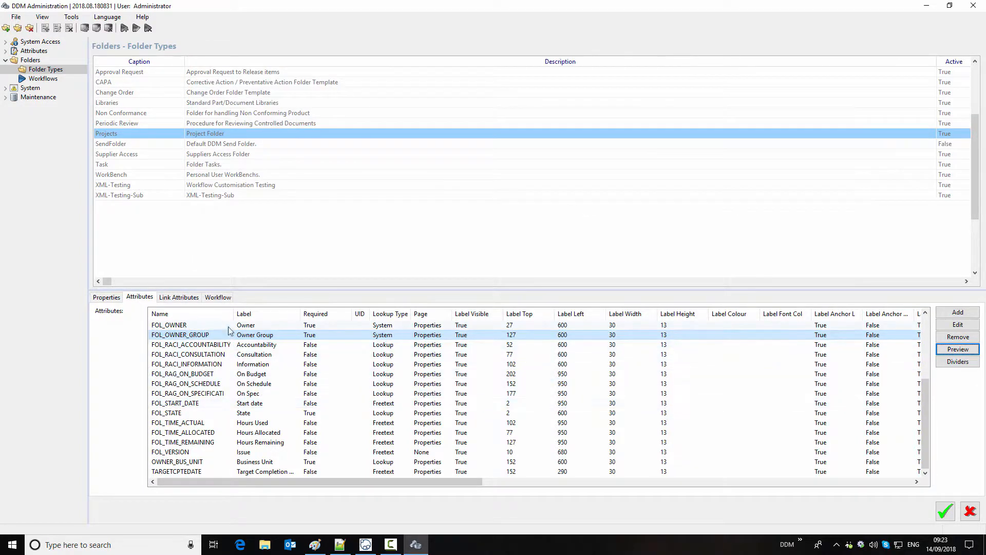
# - Rename the FOL_OWNER attribute's on-screen label as Responsible and save the Projects folder type
pyautogui.doubleClick(228, 325)
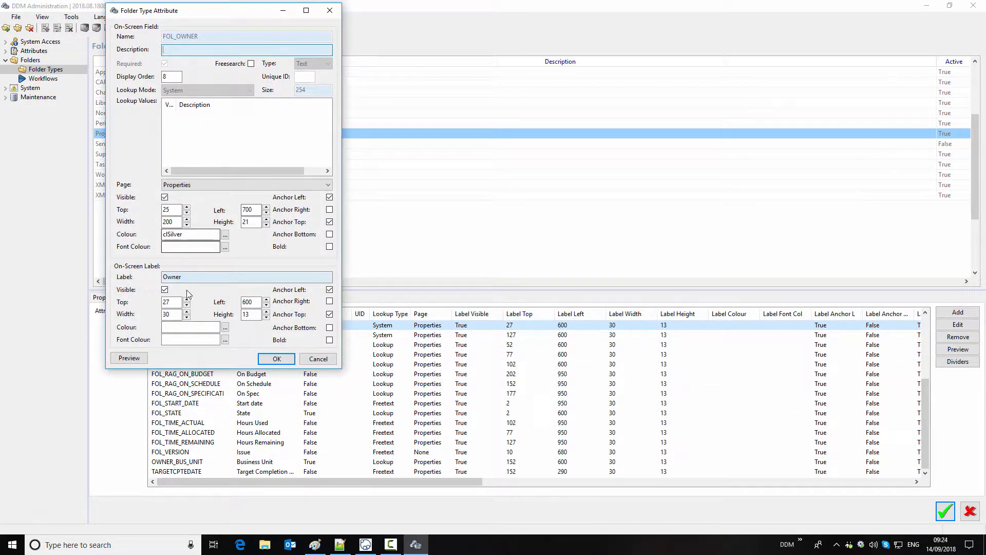
pyautogui.click(171, 276)
pyautogui.moveTo(192, 277); pyautogui.dragTo(134, 277)
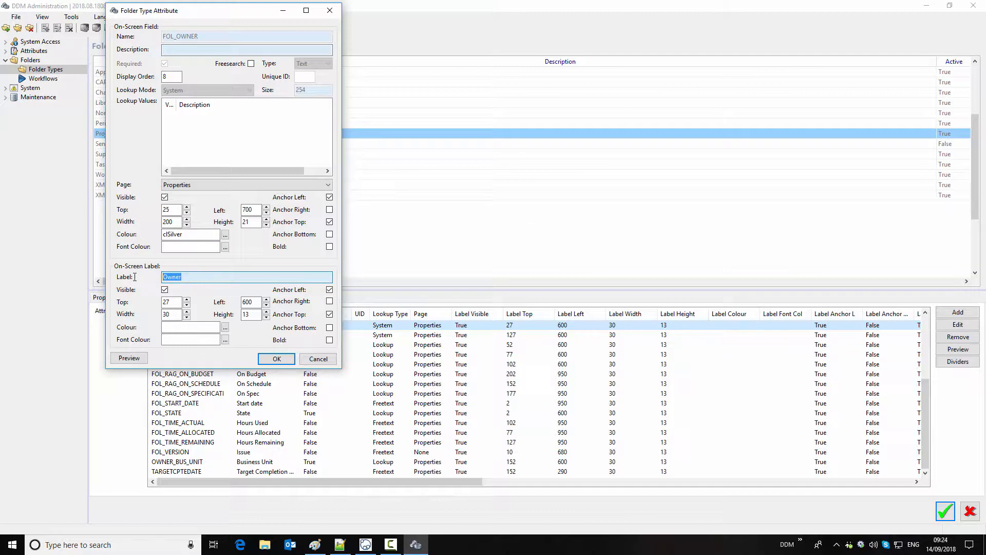
pyautogui.write('Responsible')
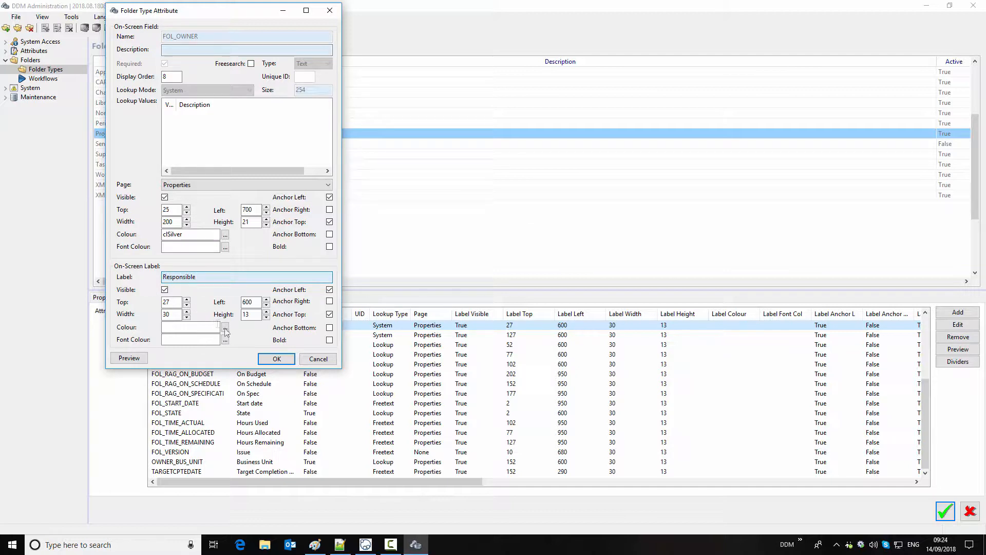
pyautogui.click(276, 359)
pyautogui.click(943, 513)
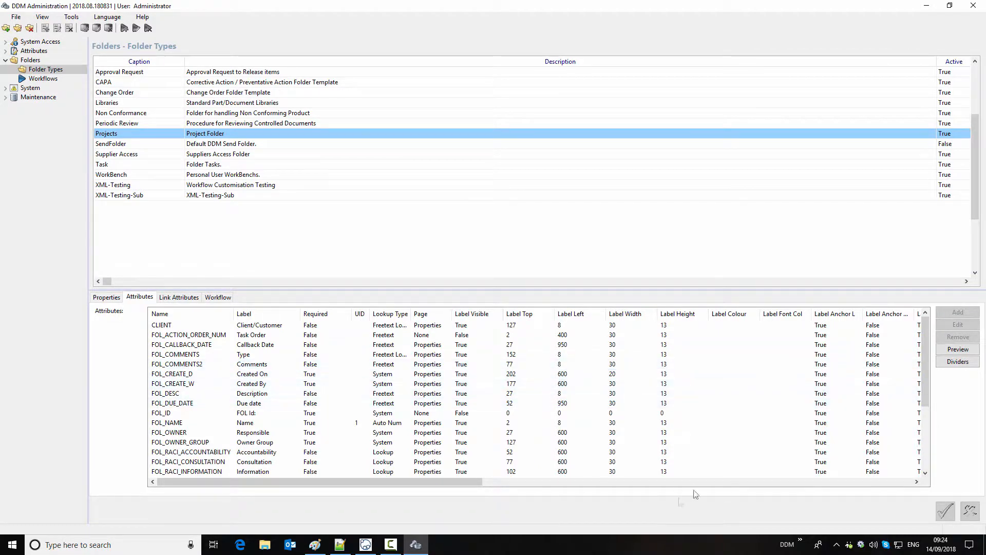
# - Switch to DDM Office, exit it, then relaunch it and log back in
pyautogui.click(396, 542)
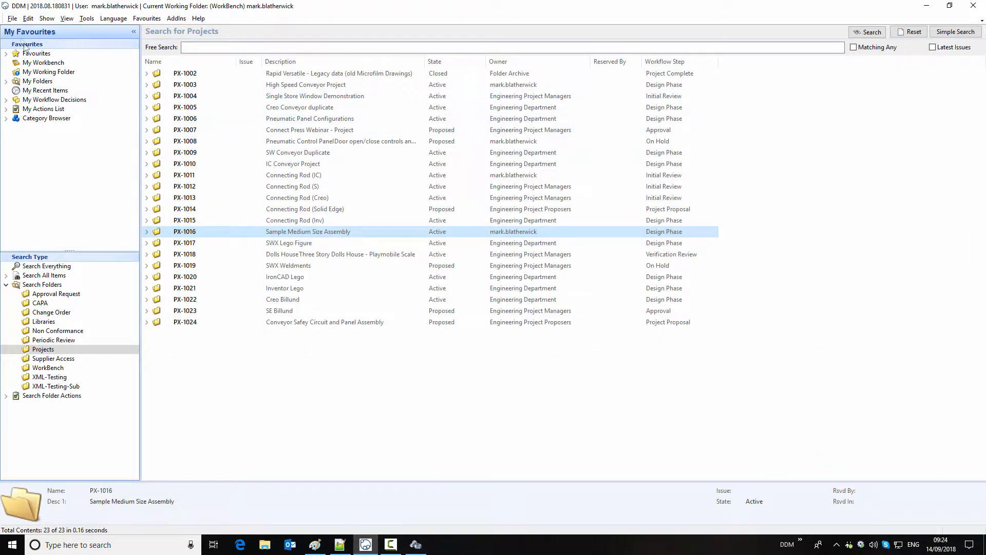
pyautogui.click(12, 19)
pyautogui.click(31, 190)
pyautogui.click(114, 547)
pyautogui.write('ddm o')
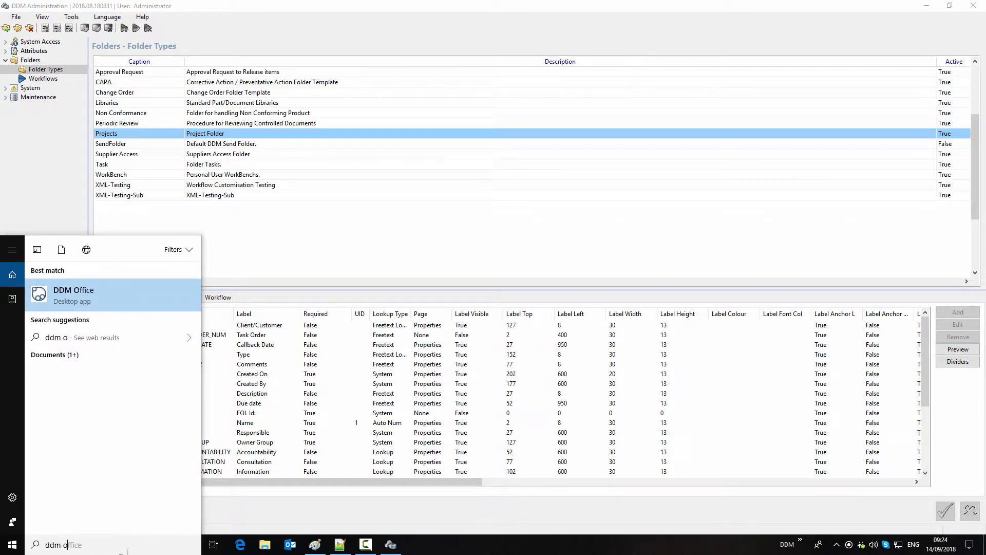
pyautogui.click(87, 298)
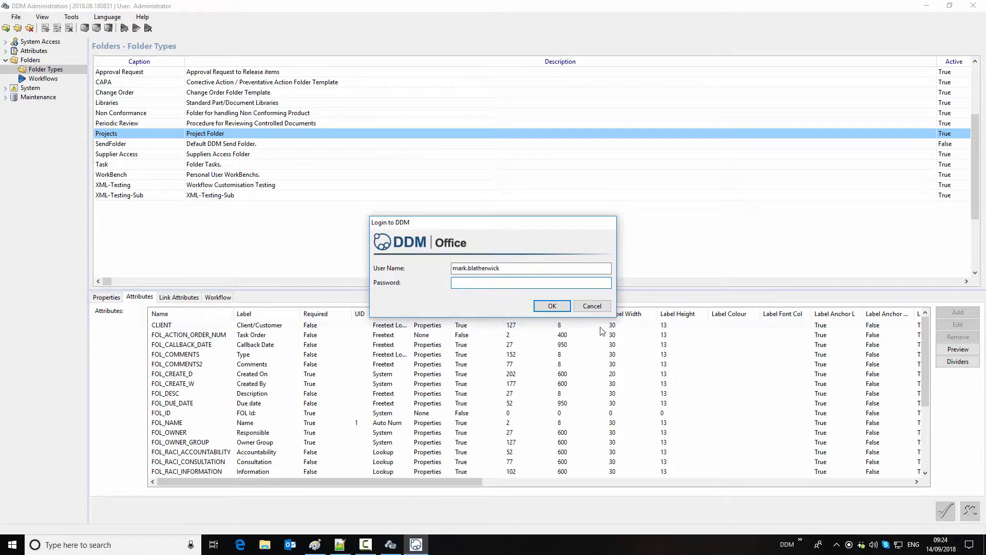
pyautogui.click(560, 307)
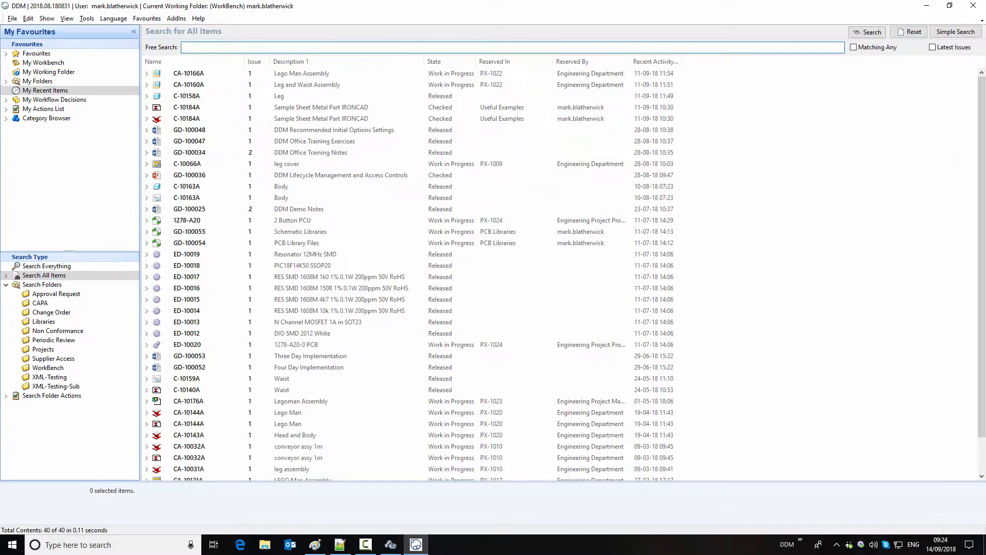
# - List the Projects folders and open the SE Billund project folder, PX-1023
pyautogui.click(56, 350)
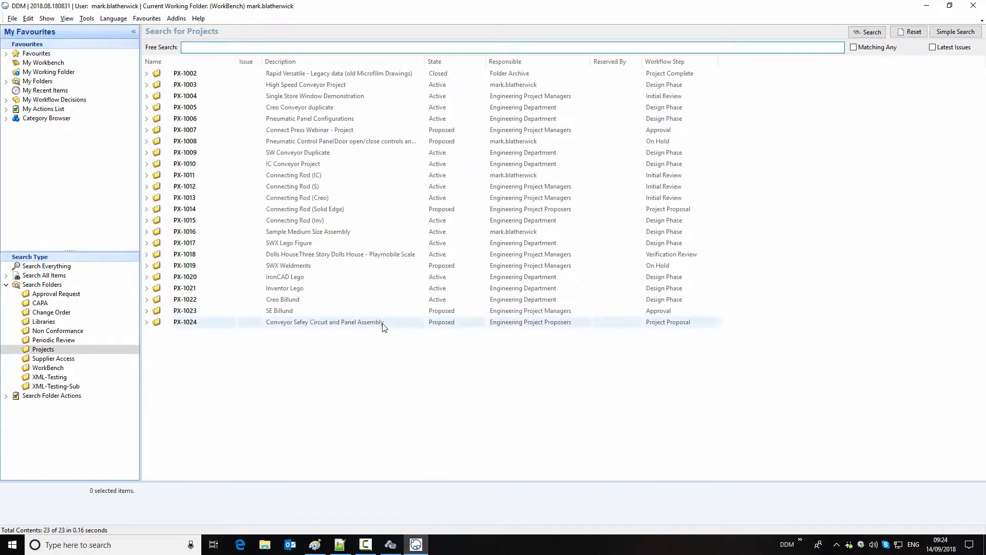
pyautogui.click(369, 310)
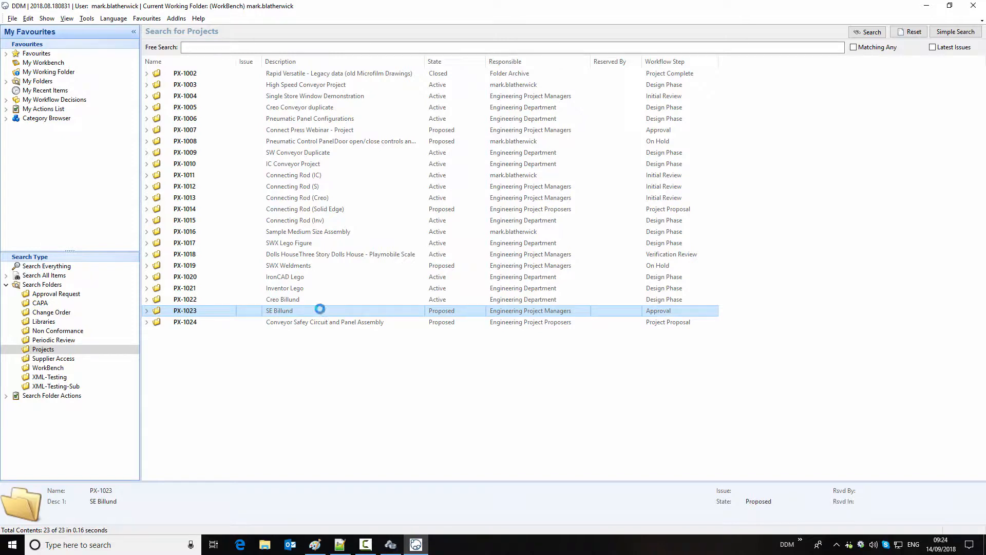
pyautogui.doubleClick(275, 313)
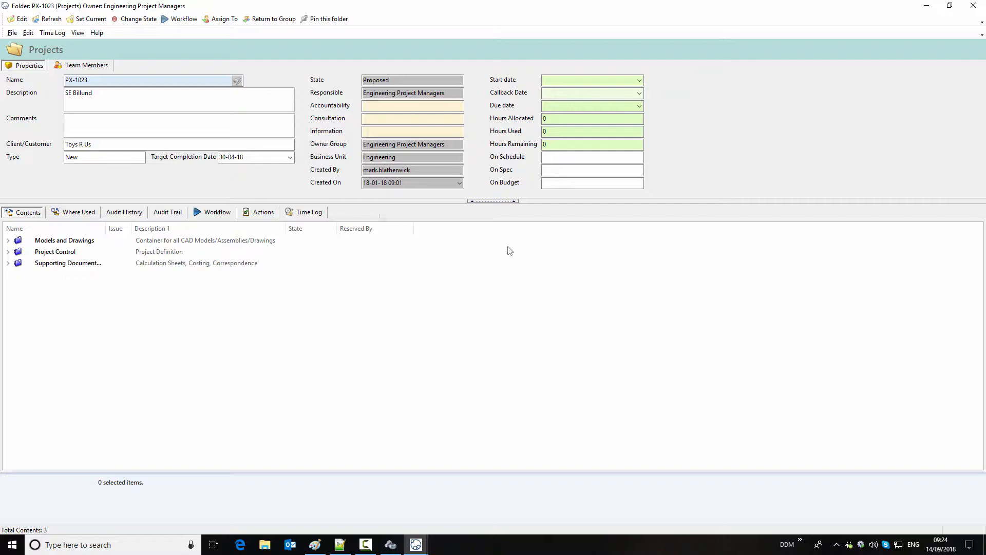
# - Edit the project folder without taking ownership and set On Schedule, On Spec and On Budget to Green
pyautogui.click(19, 19)
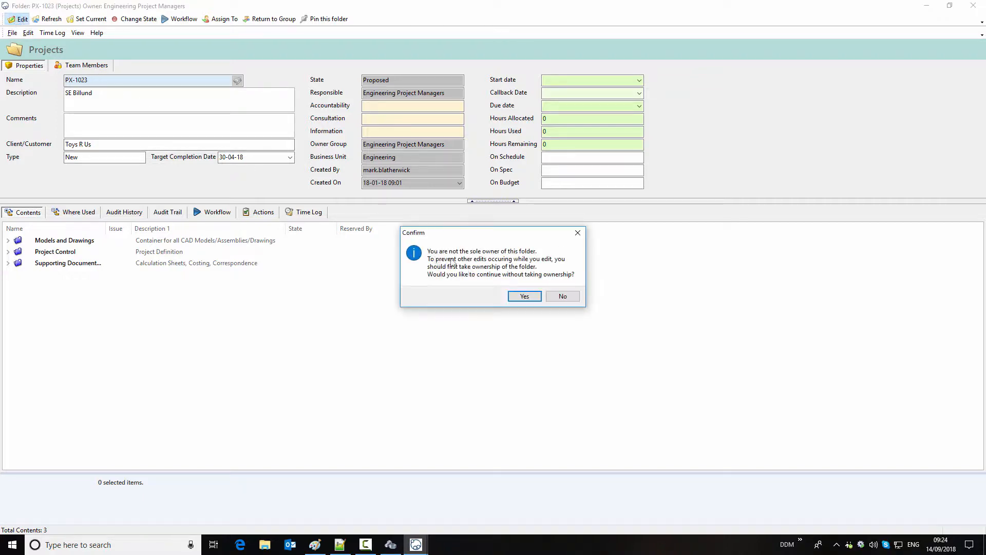
pyautogui.click(522, 296)
pyautogui.click(628, 159)
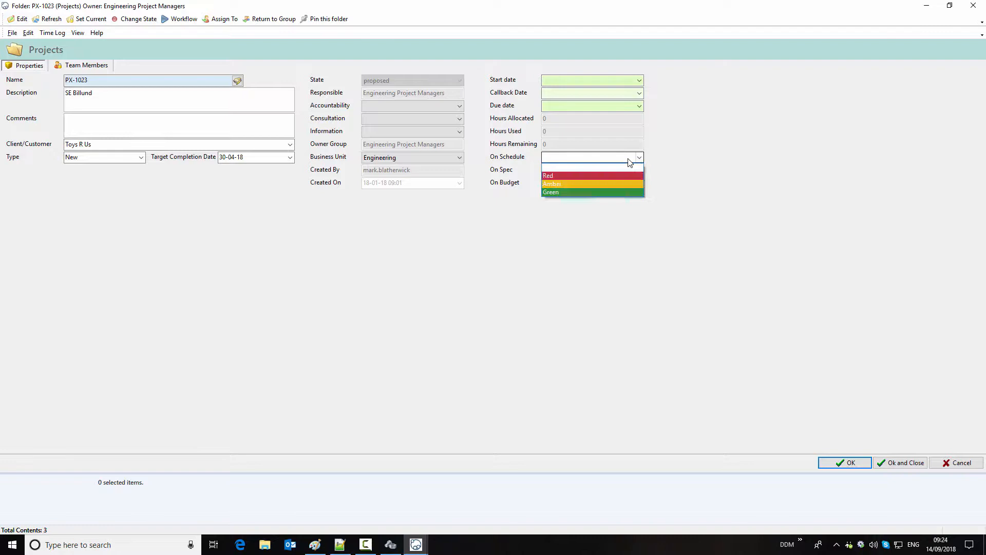
pyautogui.click(590, 192)
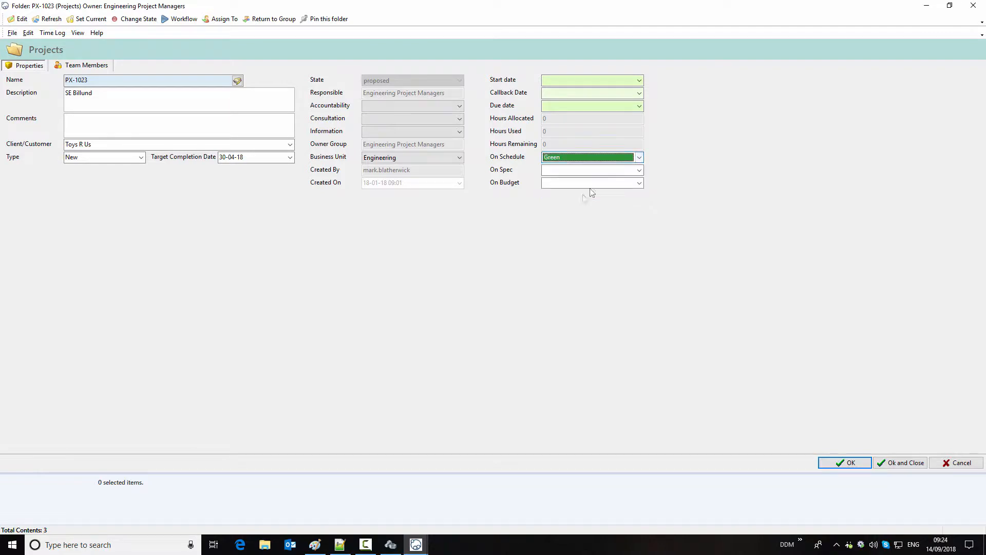
pyautogui.click(638, 170)
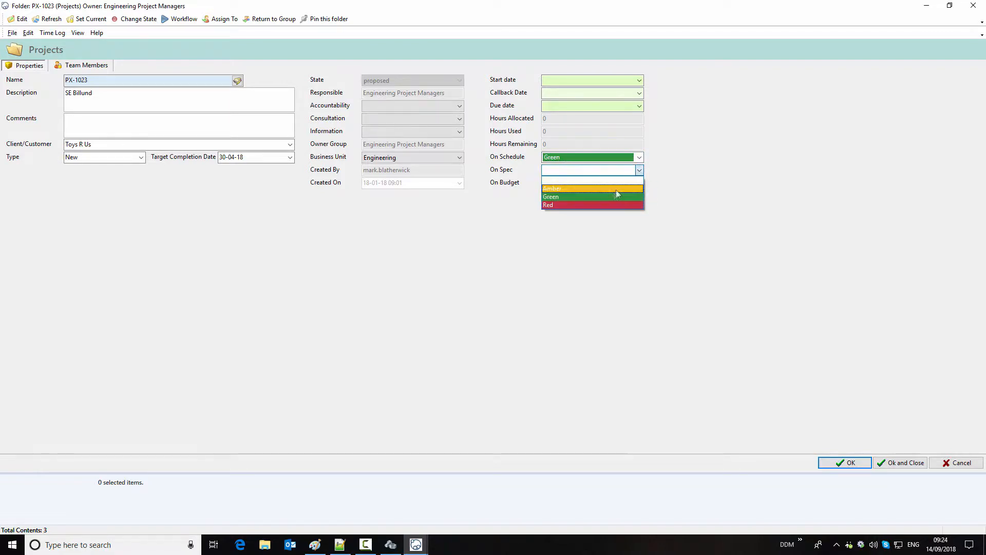
pyautogui.click(579, 195)
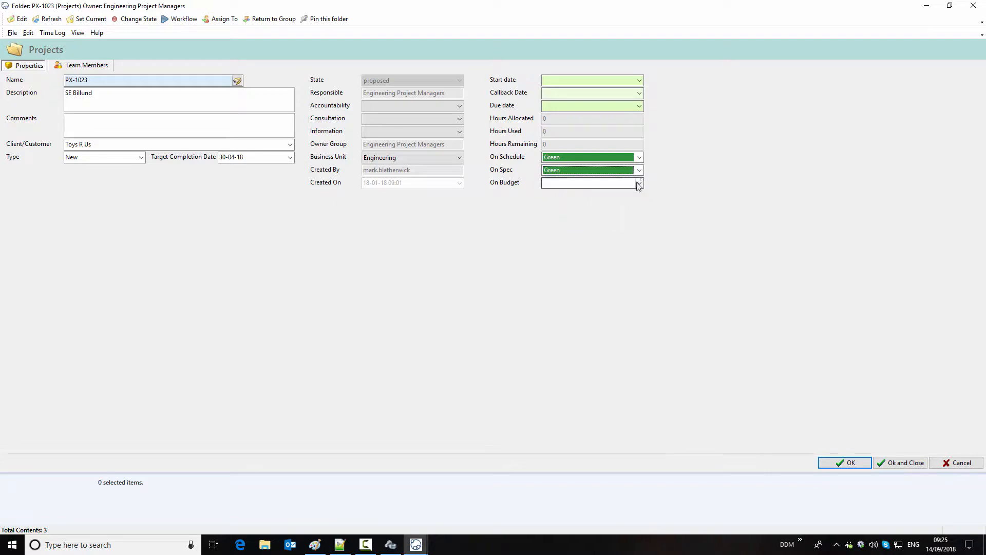
pyautogui.click(638, 184)
pyautogui.click(598, 202)
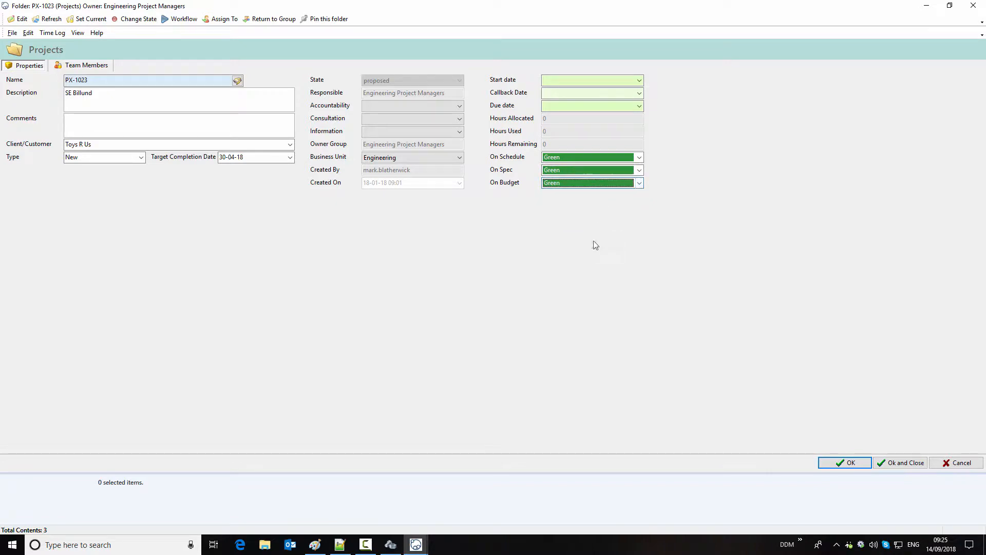
# - Set the Start date to 01-09-18, Due date to 30-10-18 and Callback Date to 21-09-18, and save the folder properties
pyautogui.click(639, 80)
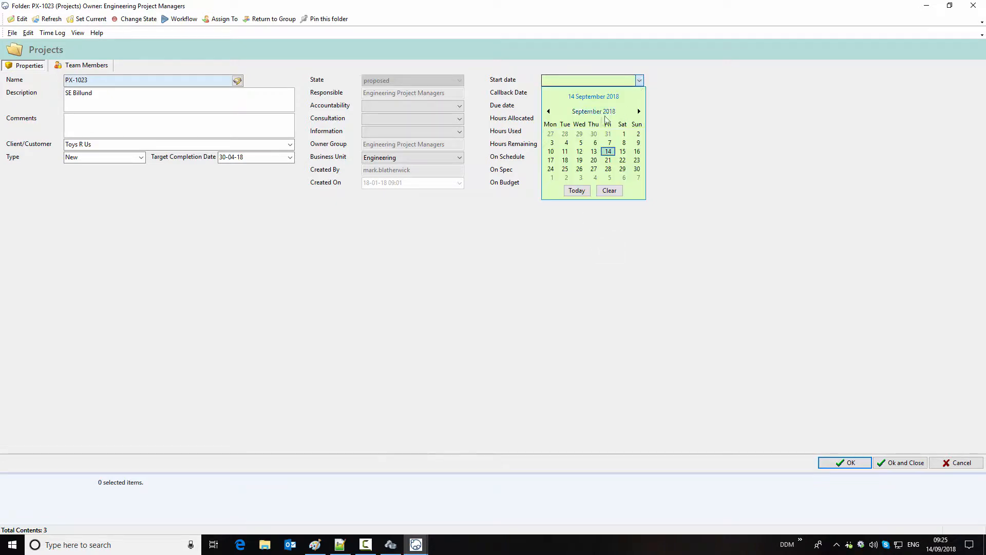
pyautogui.click(624, 134)
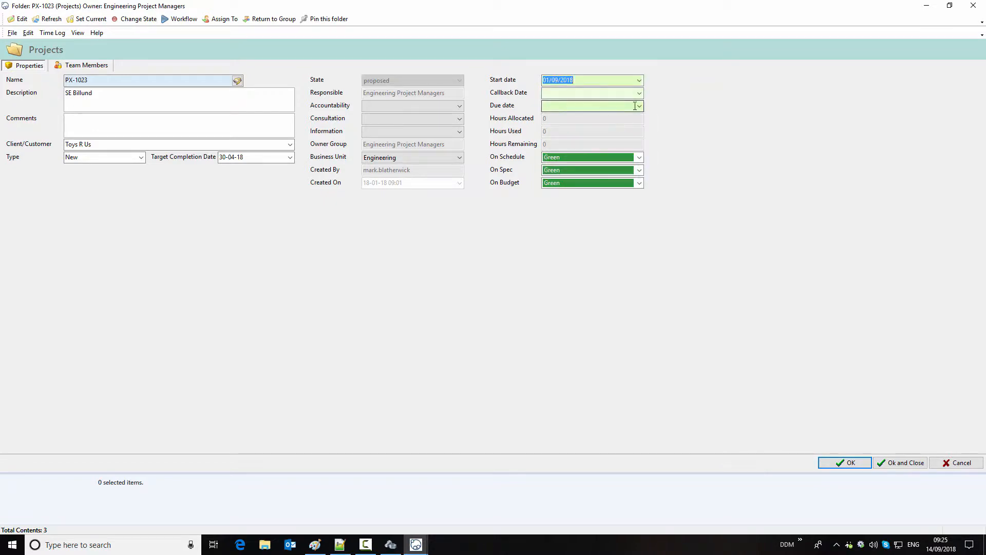
pyautogui.click(640, 106)
pyautogui.click(639, 136)
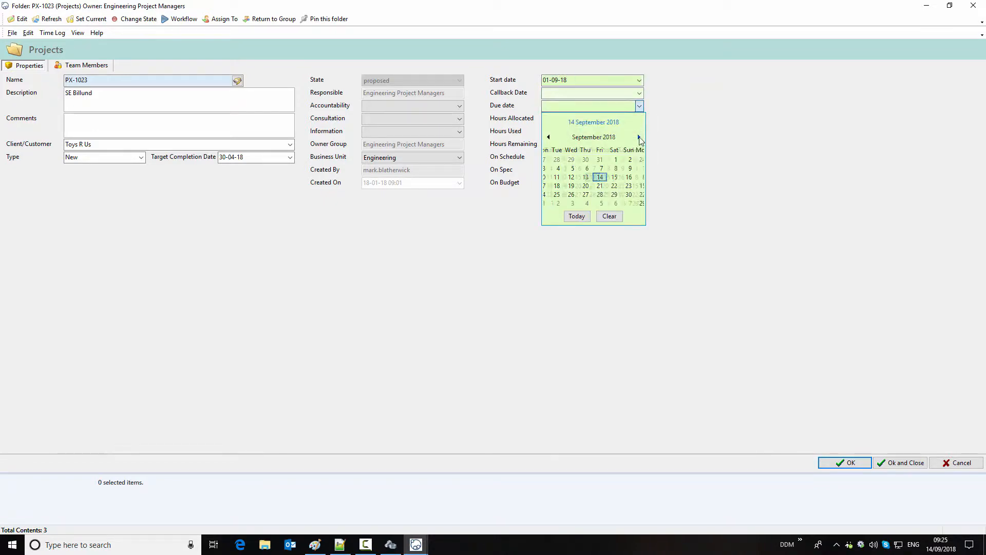
pyautogui.click(565, 202)
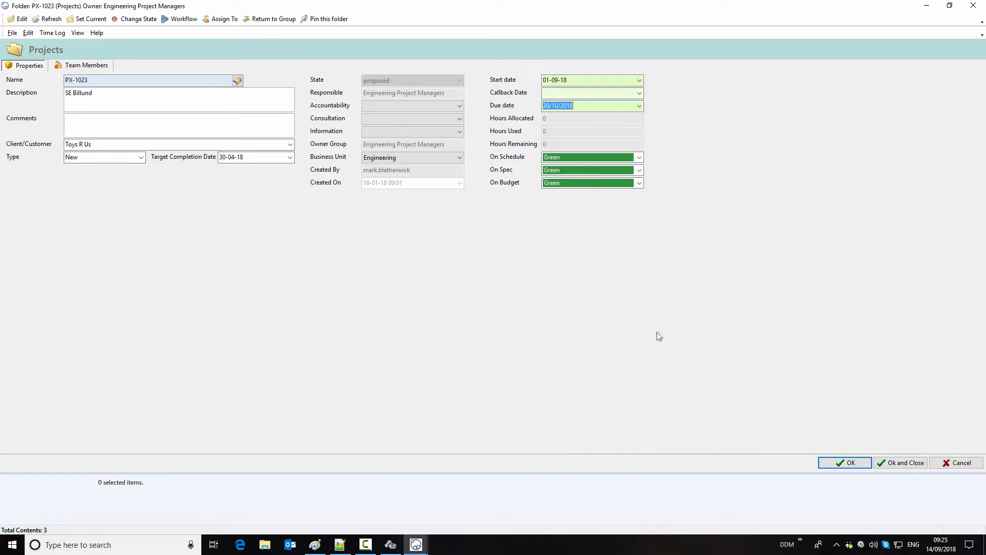
pyautogui.click(638, 93)
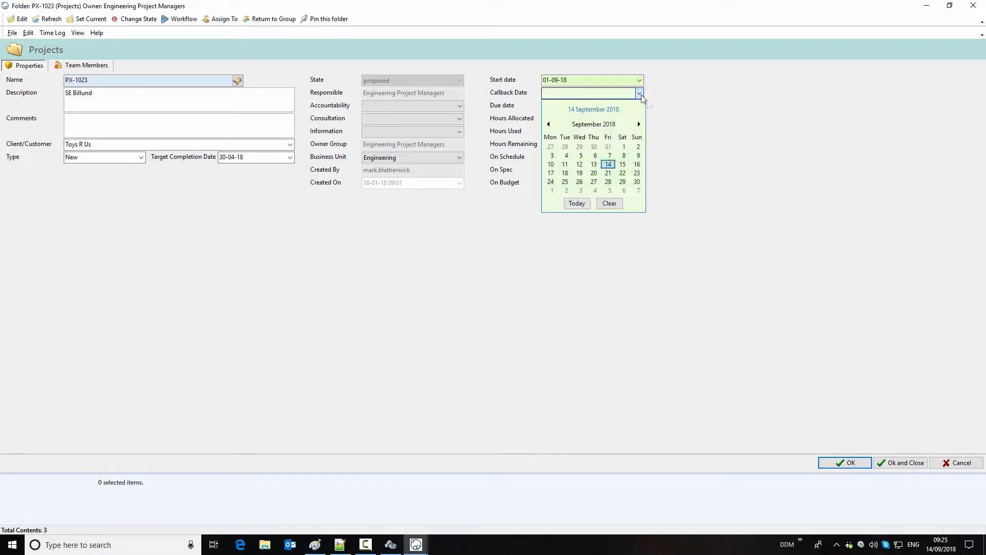
pyautogui.click(608, 173)
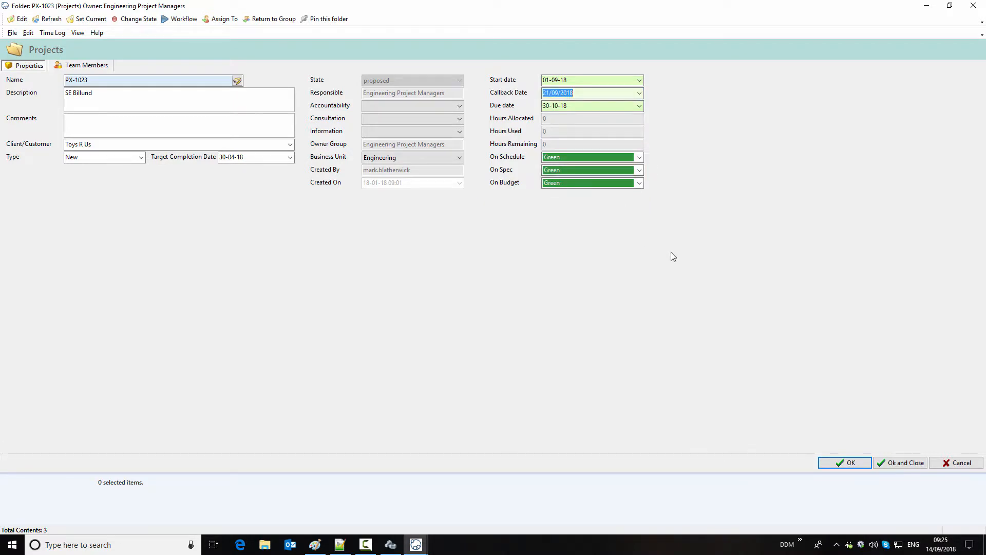
pyautogui.click(837, 463)
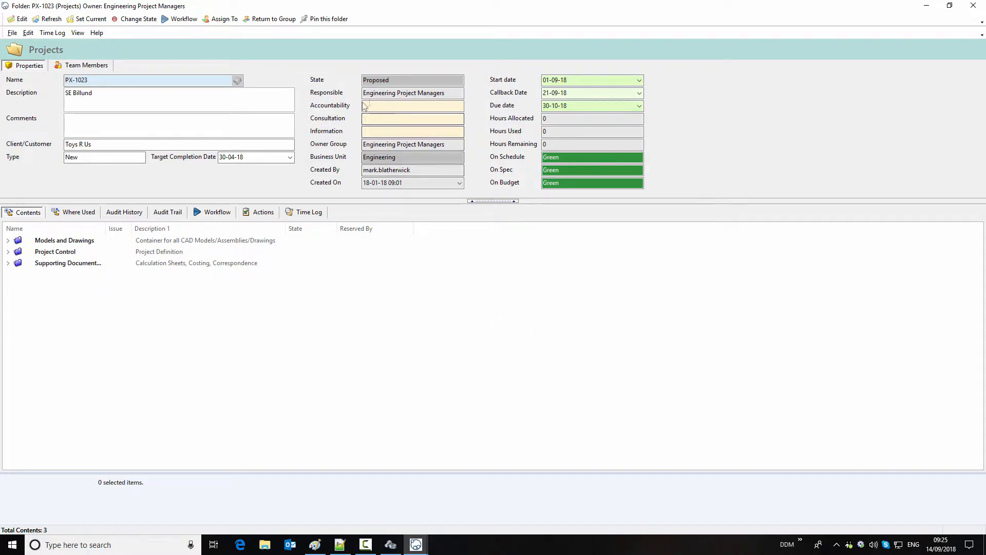
# - Review the Accountability, Consultation and Information fields on the project's properties, and close the folder
pyautogui.click(379, 107)
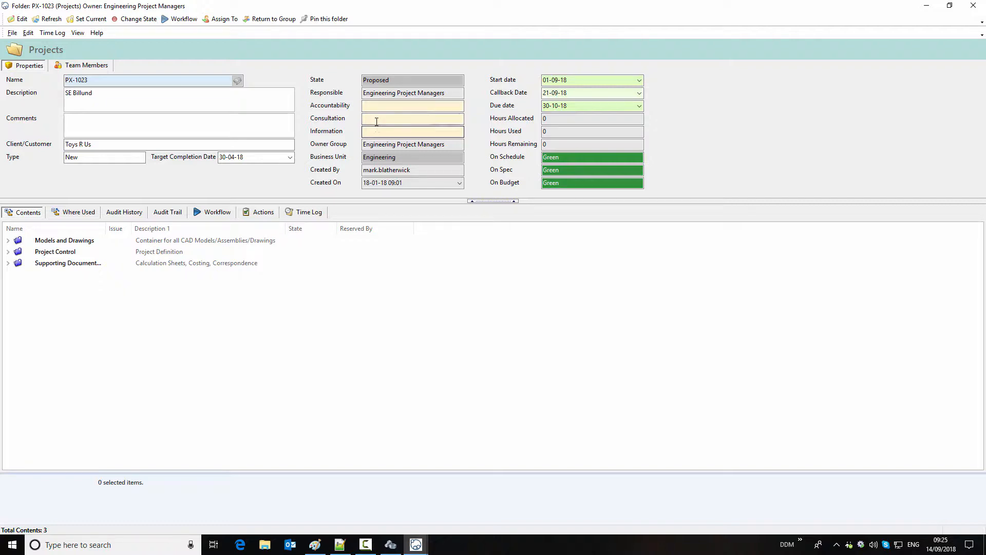
pyautogui.click(504, 391)
pyautogui.click(974, 6)
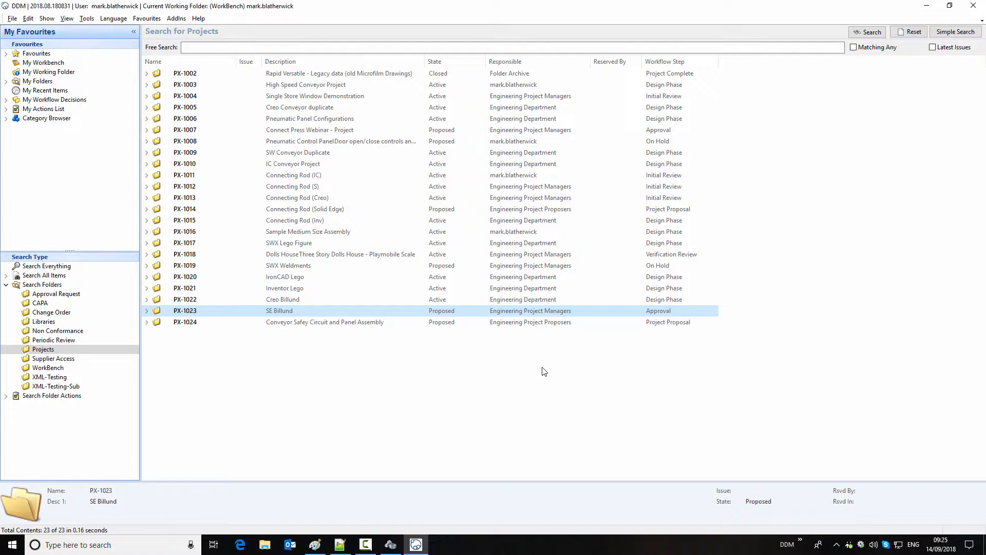
# - Add the Callback Date, On Schedule, On Spec and On Budget columns to the Projects search results and rerun the search
pyautogui.rightClick(706, 62)
pyautogui.moveTo(787, 129)
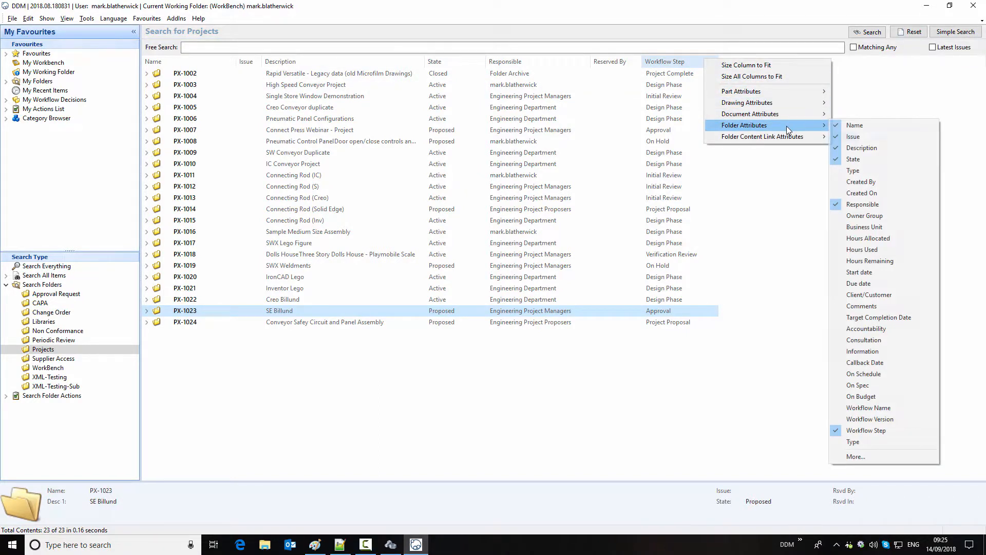
pyautogui.click(877, 455)
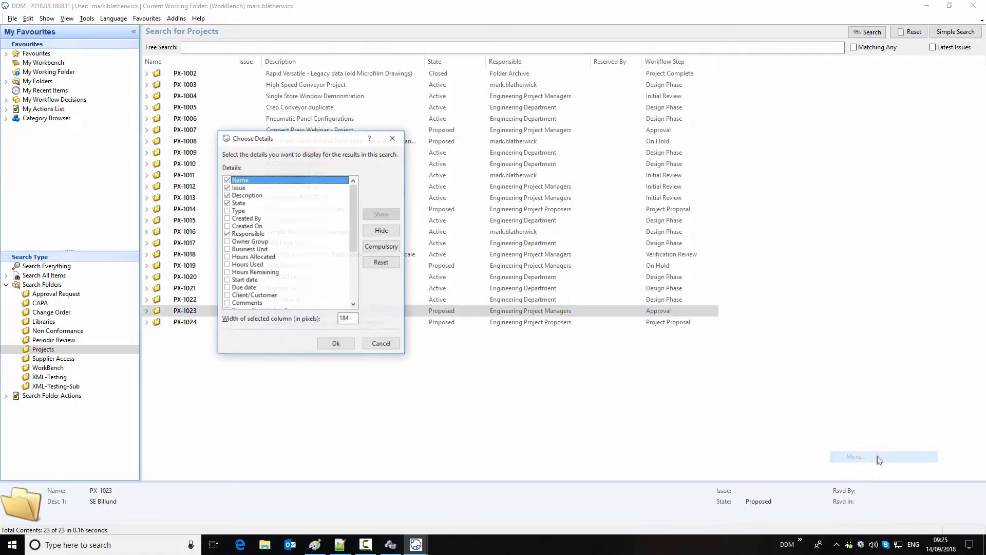
pyautogui.moveTo(354, 228); pyautogui.dragTo(352, 294)
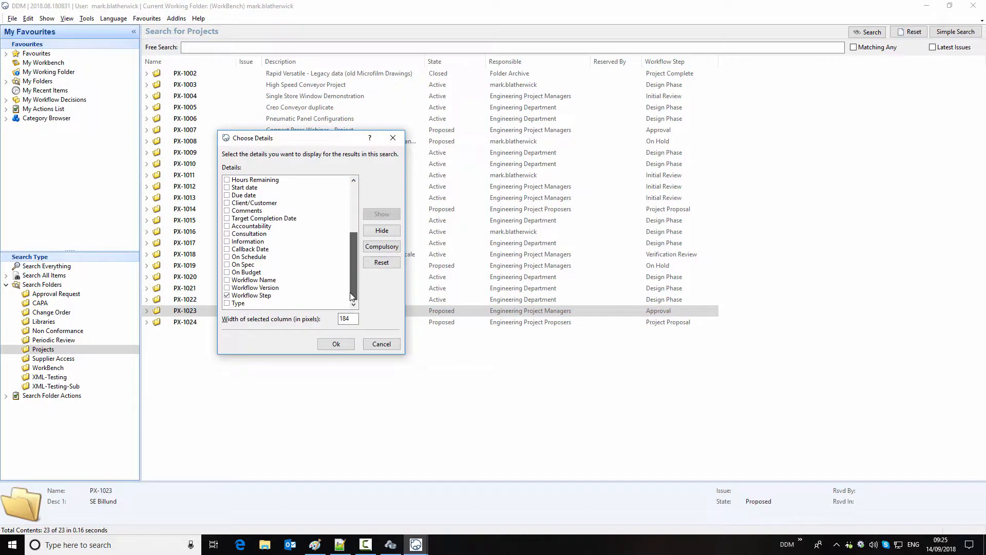
pyautogui.click(226, 249)
pyautogui.click(227, 257)
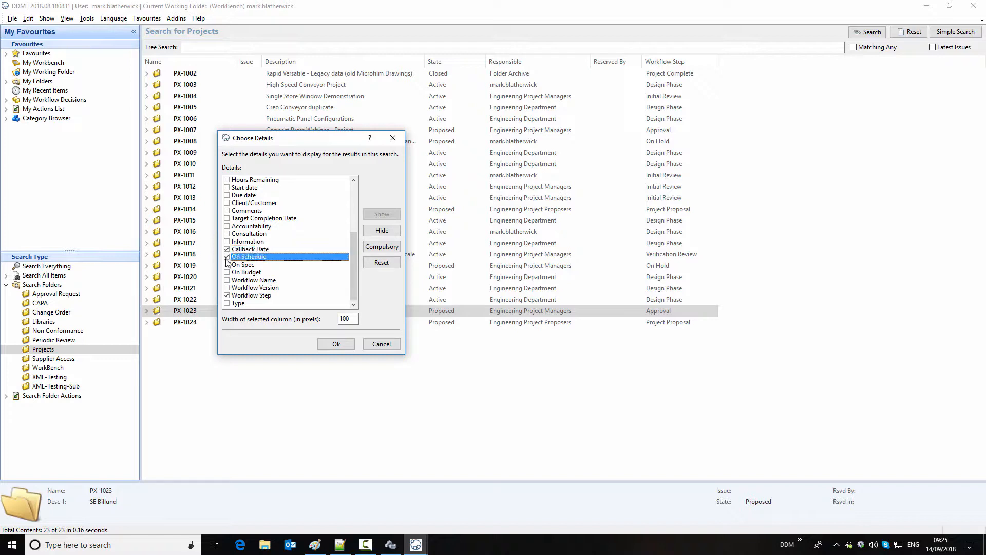
pyautogui.click(226, 264)
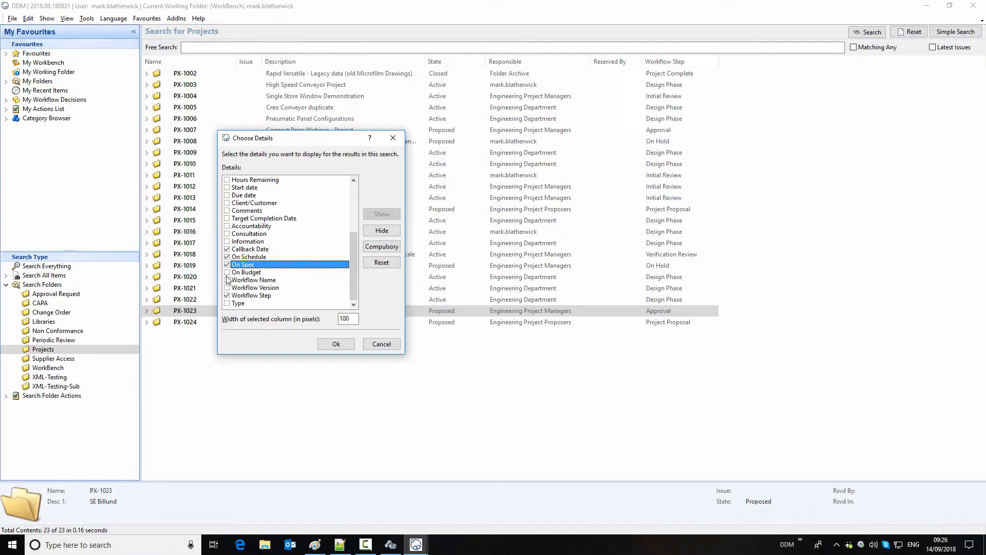
pyautogui.click(226, 272)
pyautogui.click(350, 347)
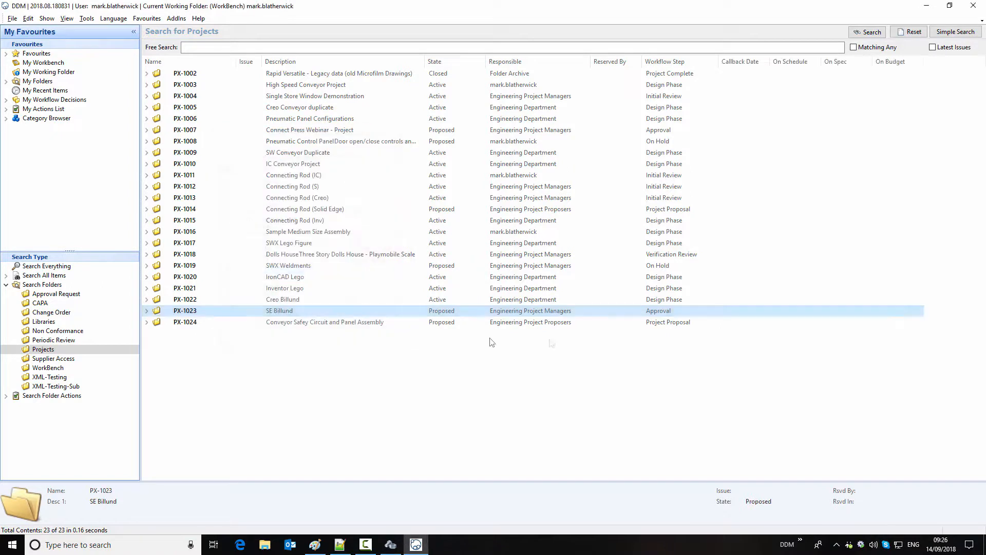
pyautogui.click(868, 32)
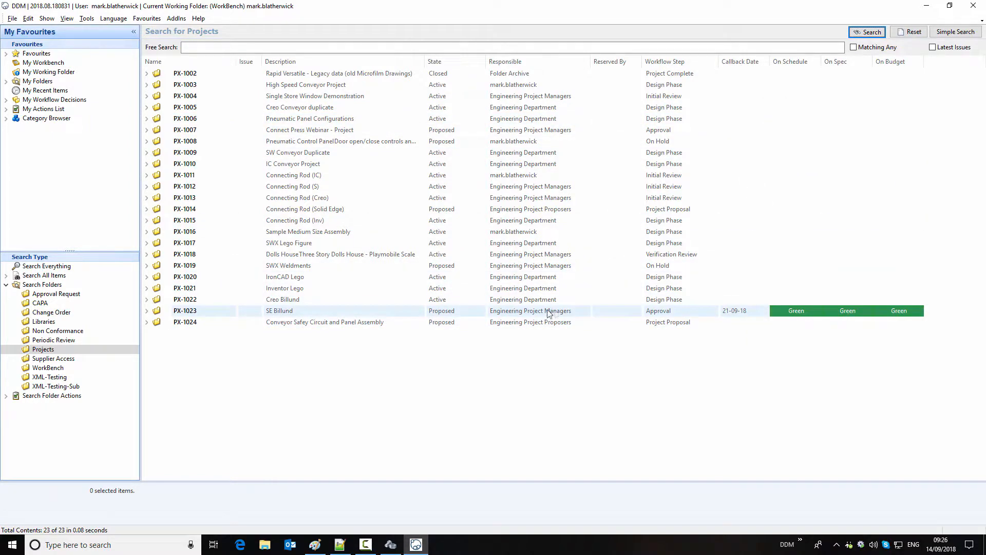
# - Set On Schedule to Amber for the SE Billund project directly in the search results
pyautogui.click(818, 313)
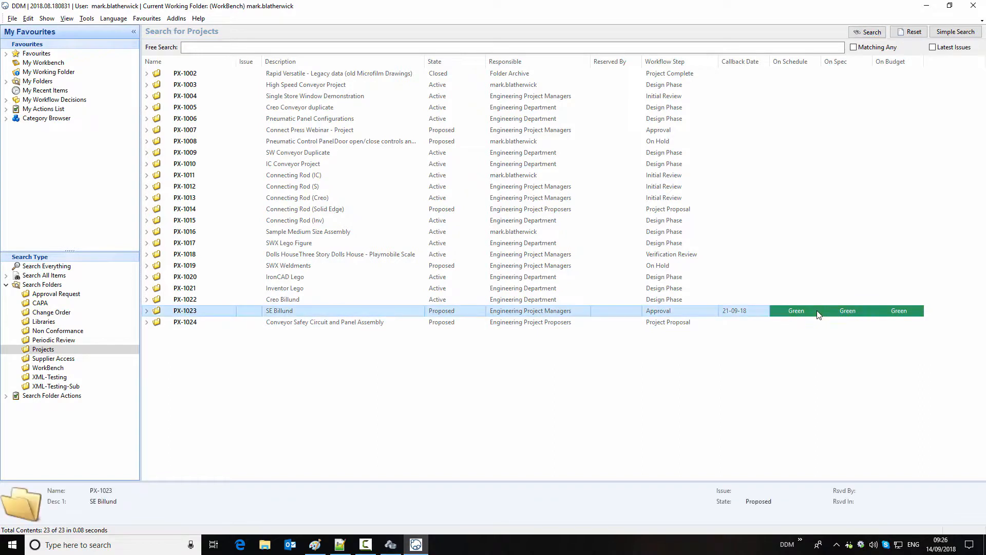
pyautogui.click(820, 314)
pyautogui.click(816, 311)
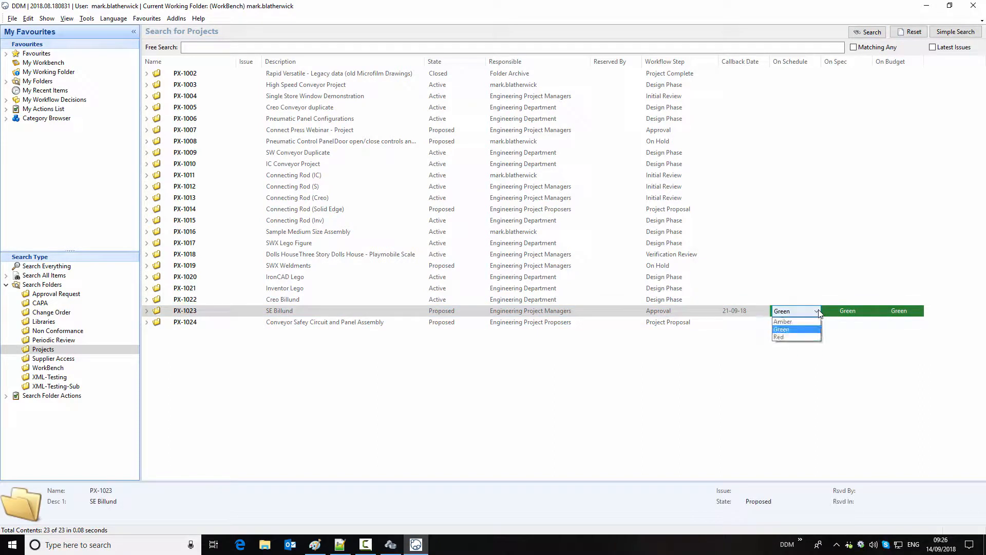
pyautogui.click(795, 322)
pyautogui.click(848, 356)
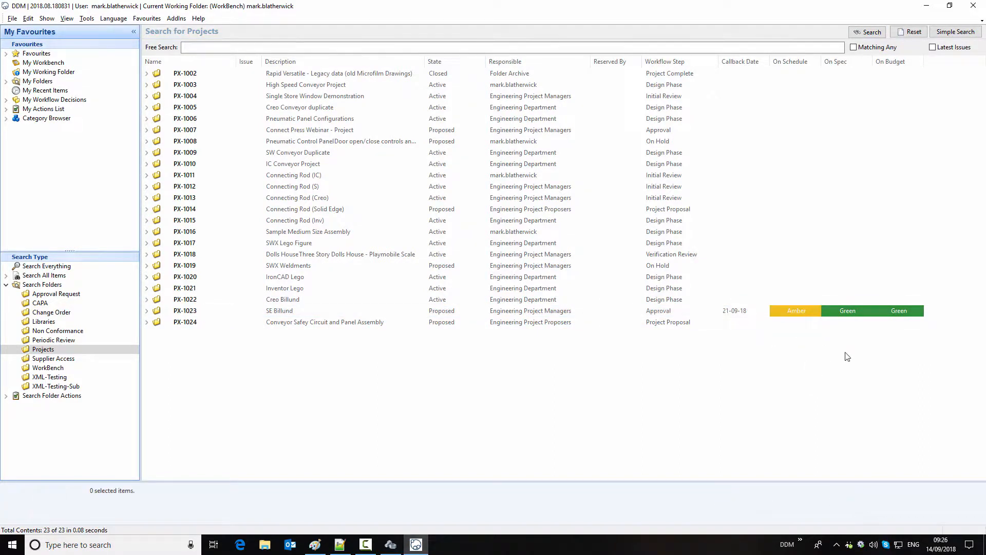
# - Change the SE Billund project's Callback Date to 06-09-18 directly in the search results
pyautogui.click(749, 314)
pyautogui.click(765, 311)
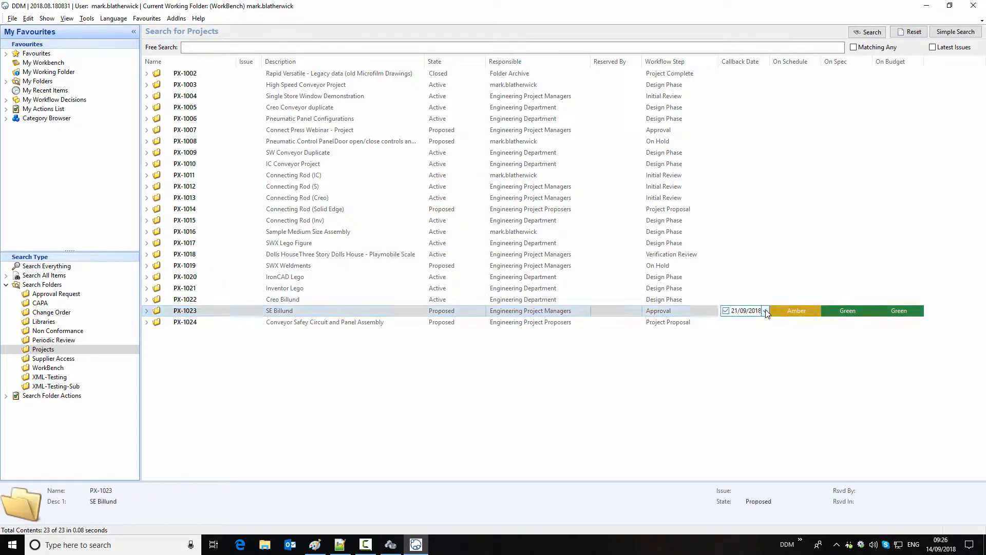
pyautogui.click(765, 310)
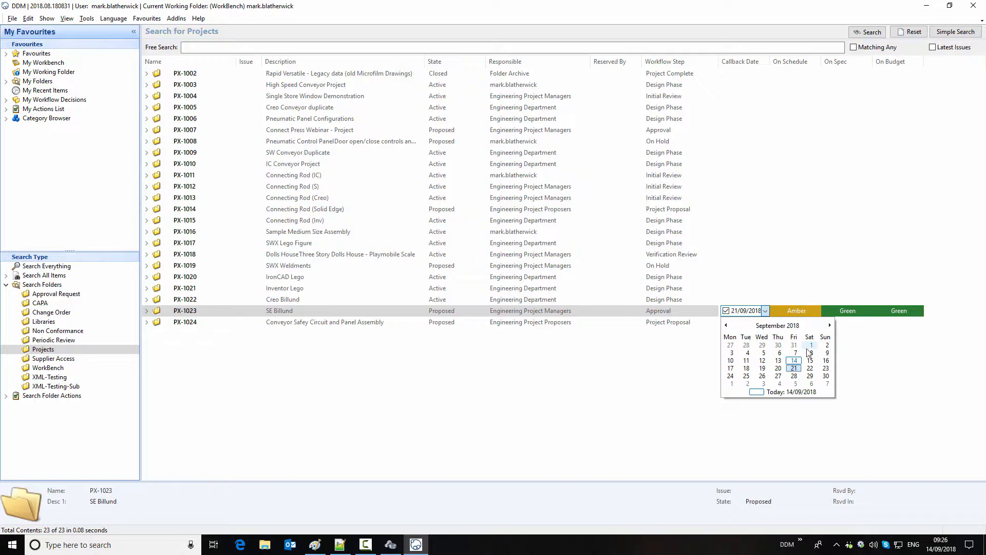
pyautogui.click(780, 354)
pyautogui.click(783, 357)
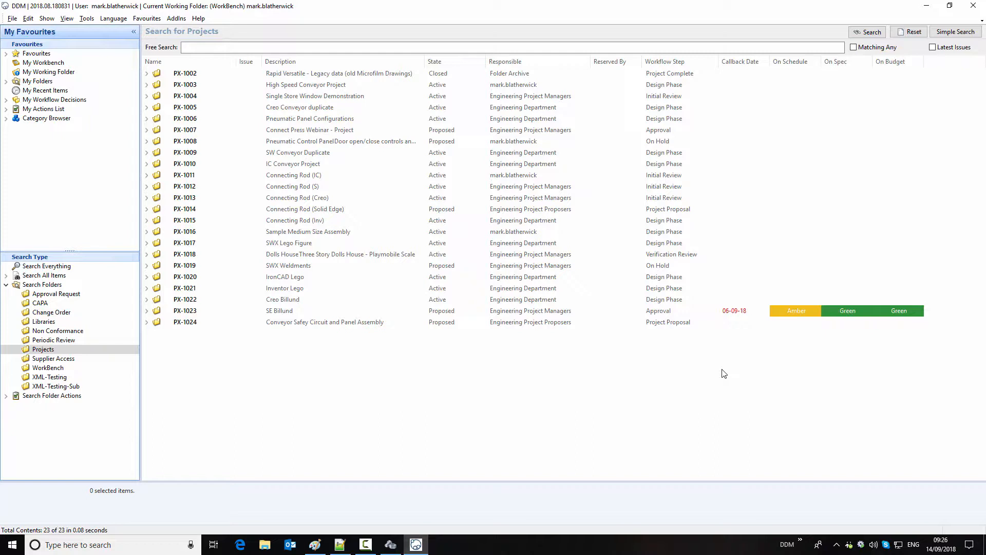
# - Open the SE Billund project folder and allocate 100 hours in its time log with the comment "Initial estimate"
pyautogui.click(302, 311)
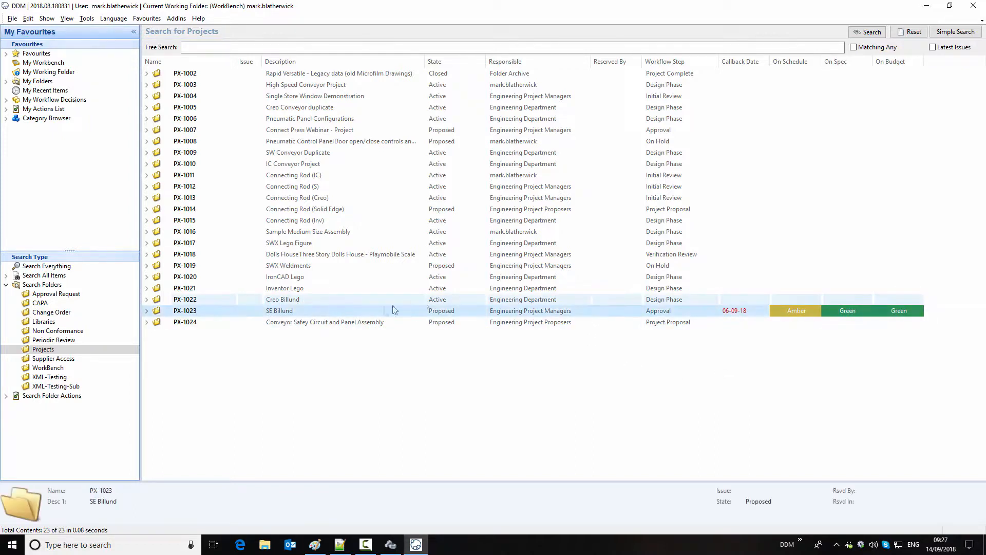
pyautogui.doubleClick(303, 312)
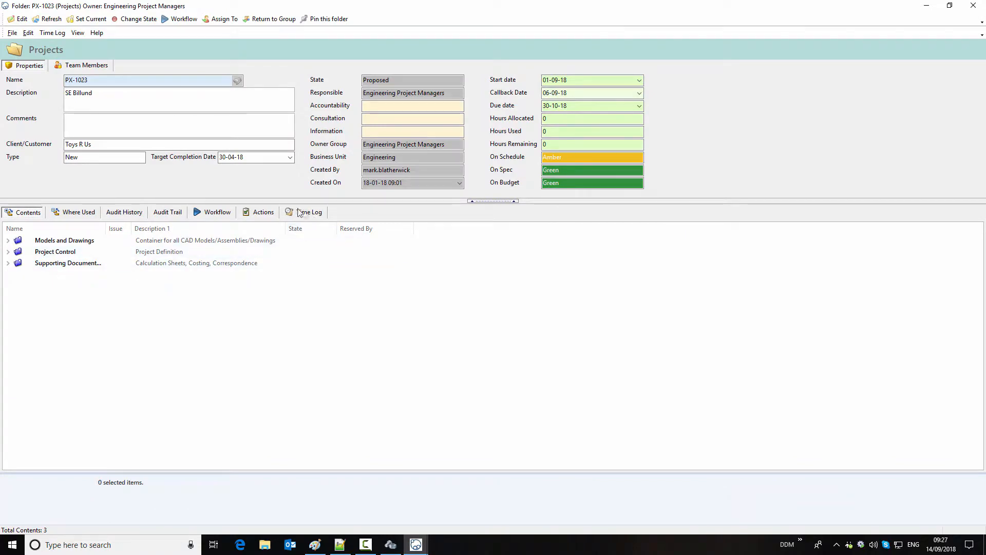
pyautogui.click(312, 212)
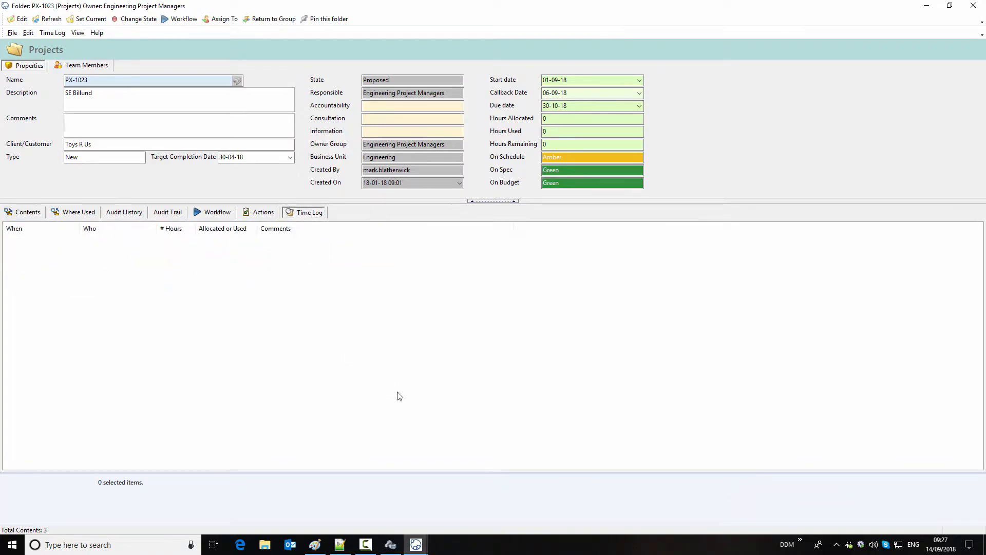
pyautogui.rightClick(197, 283)
pyautogui.click(231, 287)
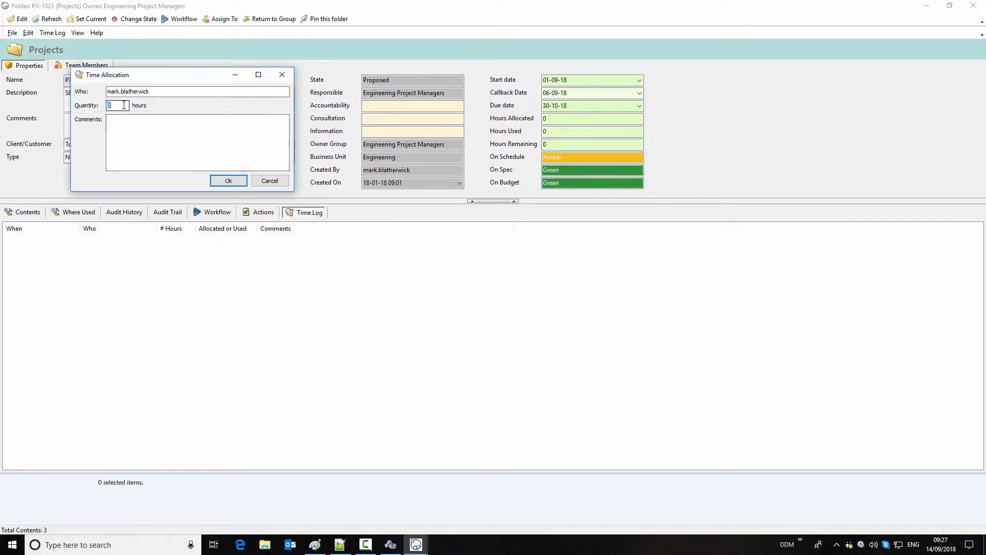
pyautogui.click(137, 130)
pyautogui.write('al e')
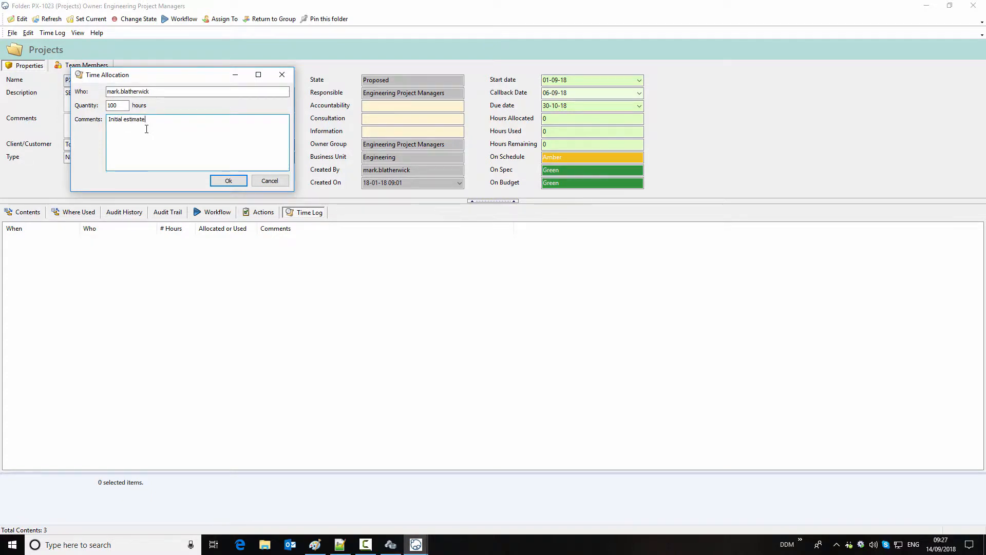
pyautogui.write('stimate')
pyautogui.click(228, 181)
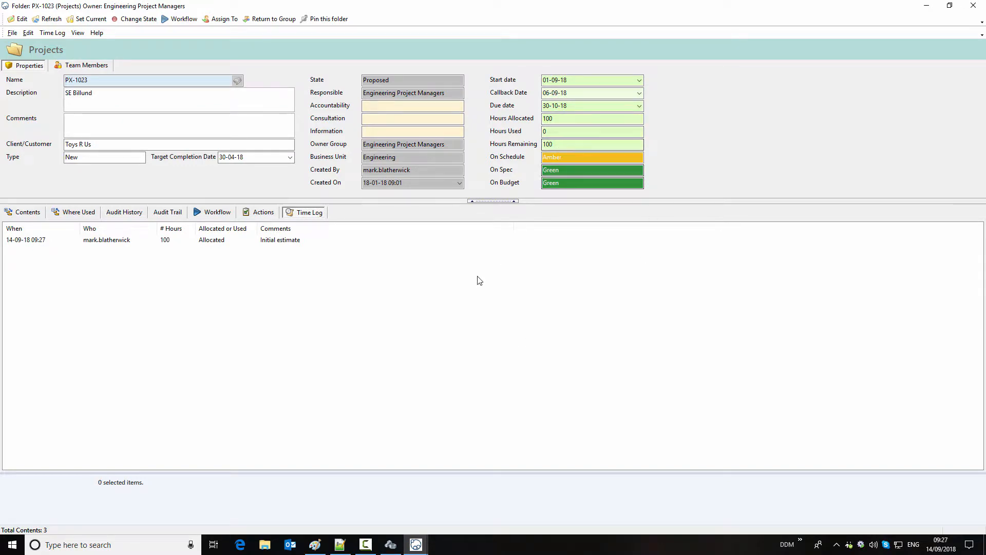
# - Log 5 used hours in the project's time log with the comment "Project specification"
pyautogui.rightClick(267, 279)
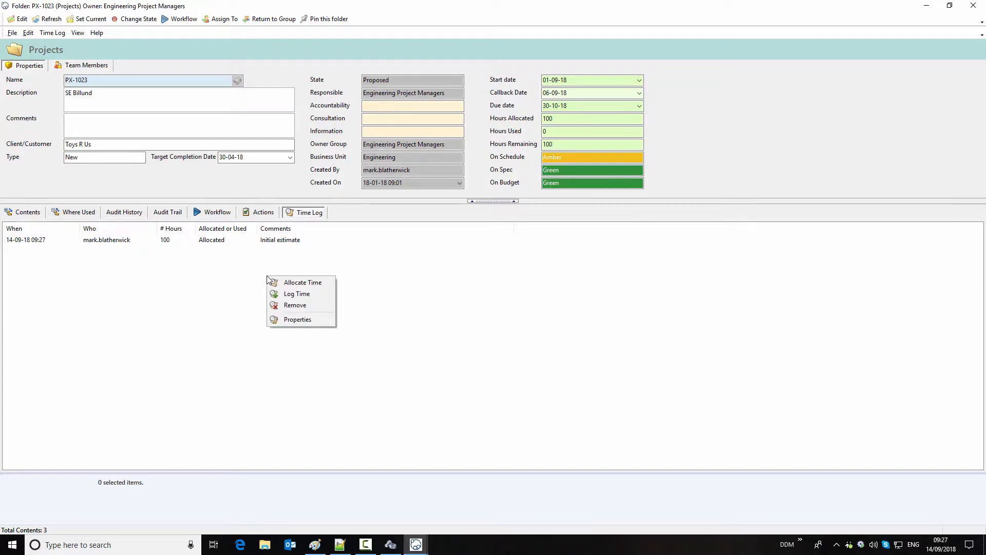
pyautogui.click(293, 293)
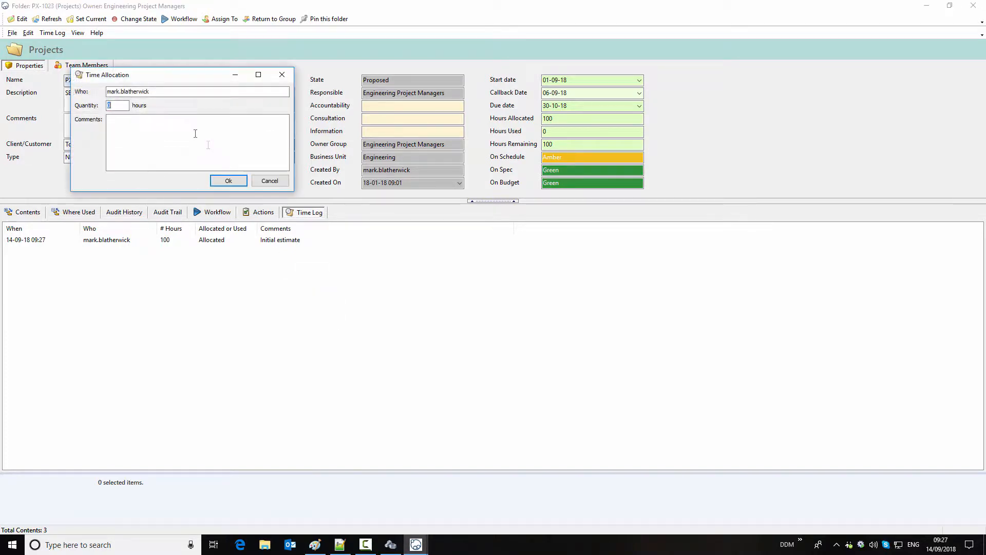
pyautogui.click(146, 130)
pyautogui.write('Project specification')
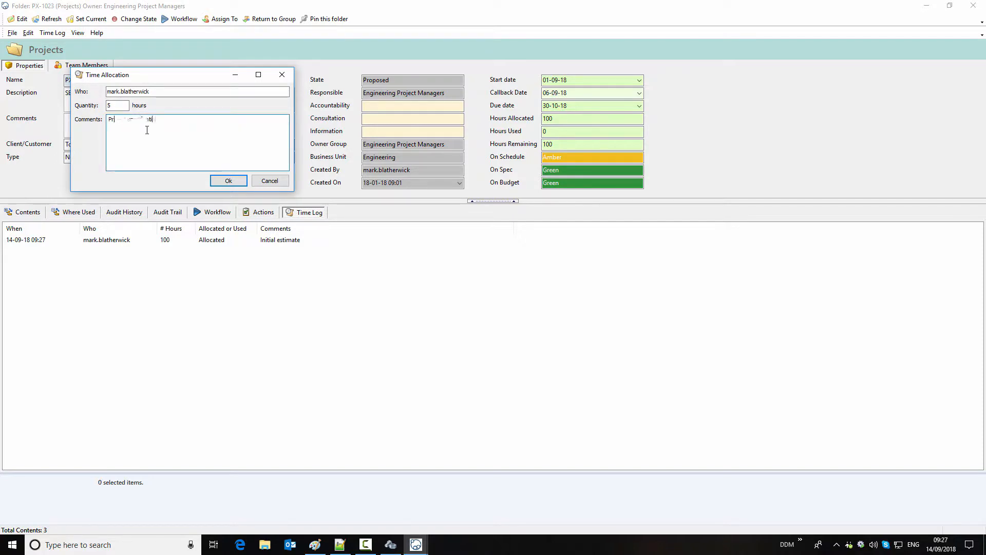
pyautogui.click(228, 180)
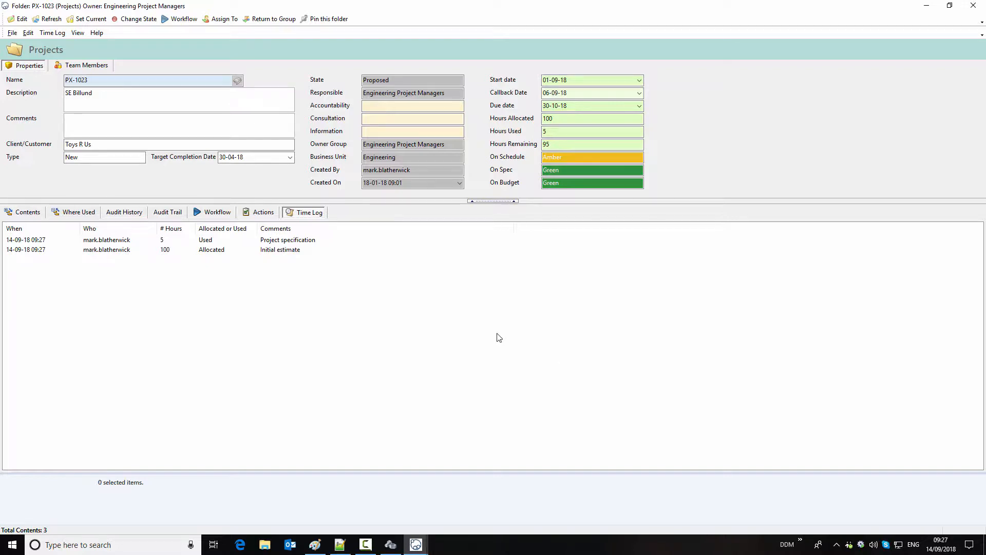
# - Check which action types can be created in the project folder's Actions
pyautogui.click(260, 212)
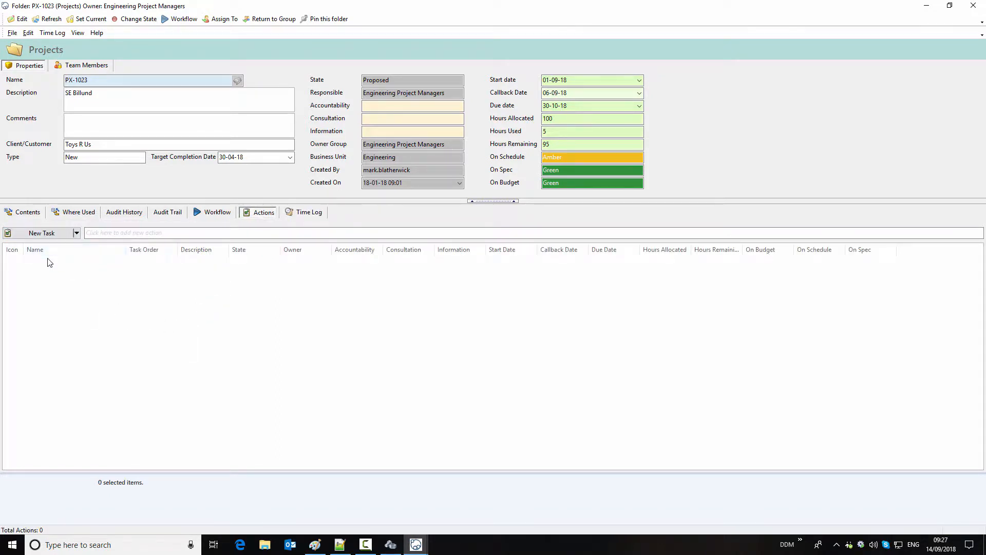
pyautogui.click(76, 233)
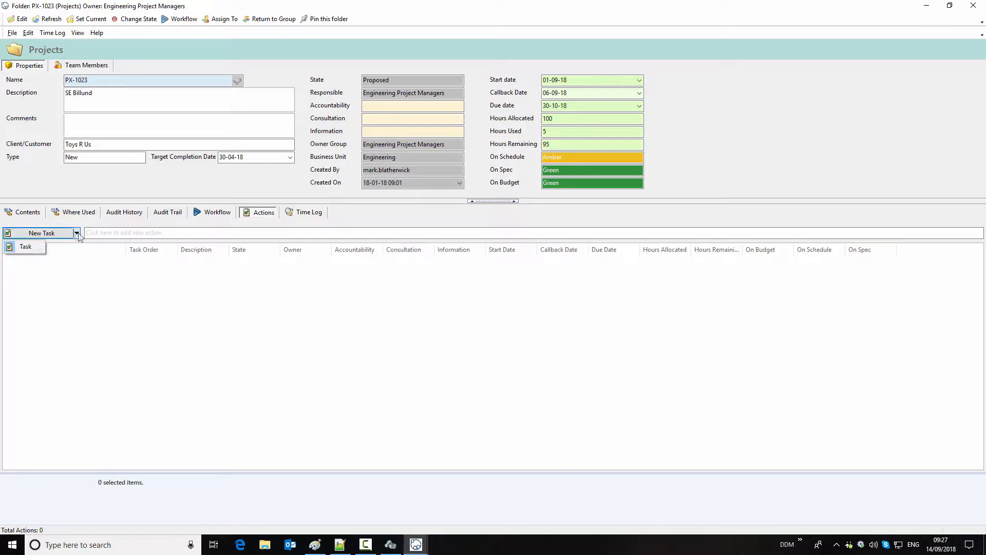
pyautogui.click(32, 246)
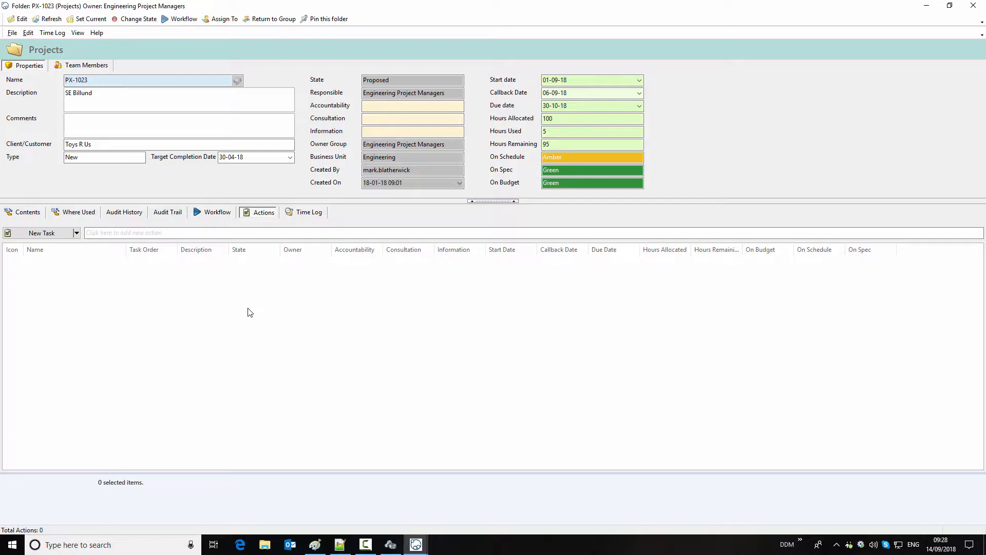
# - Switch to DDM Administration, open the Task folder type for editing and examine its Treat as Action option
pyautogui.click(390, 545)
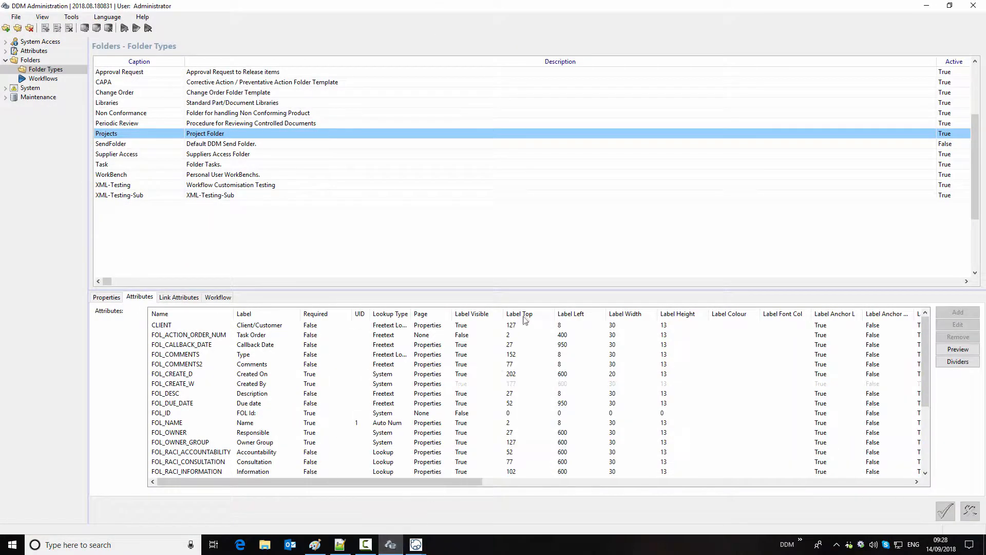
pyautogui.click(128, 167)
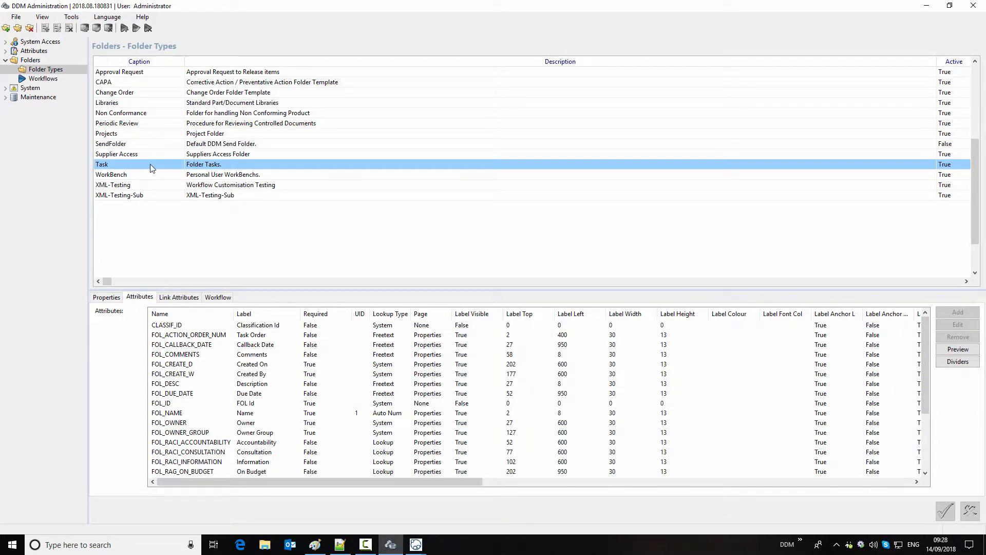
pyautogui.doubleClick(150, 164)
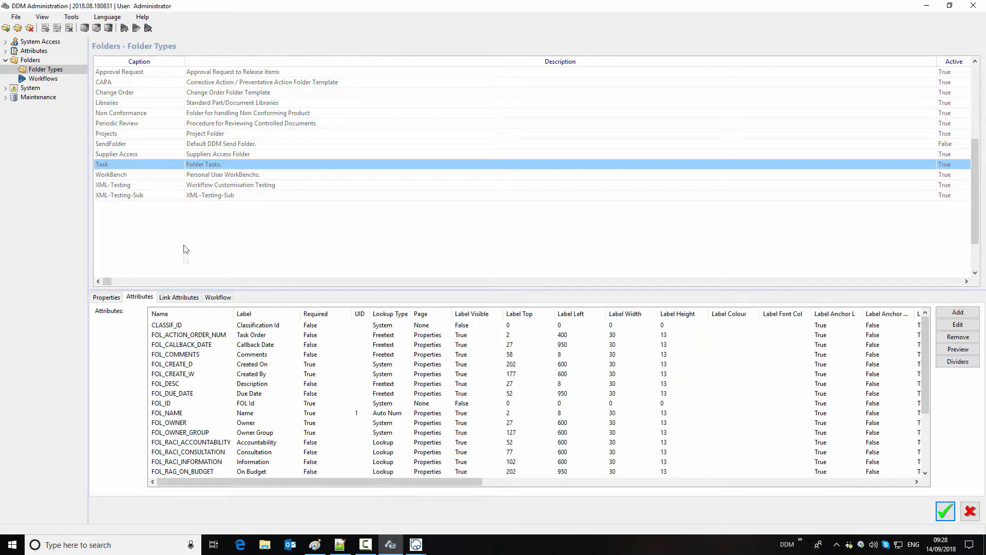
pyautogui.click(108, 298)
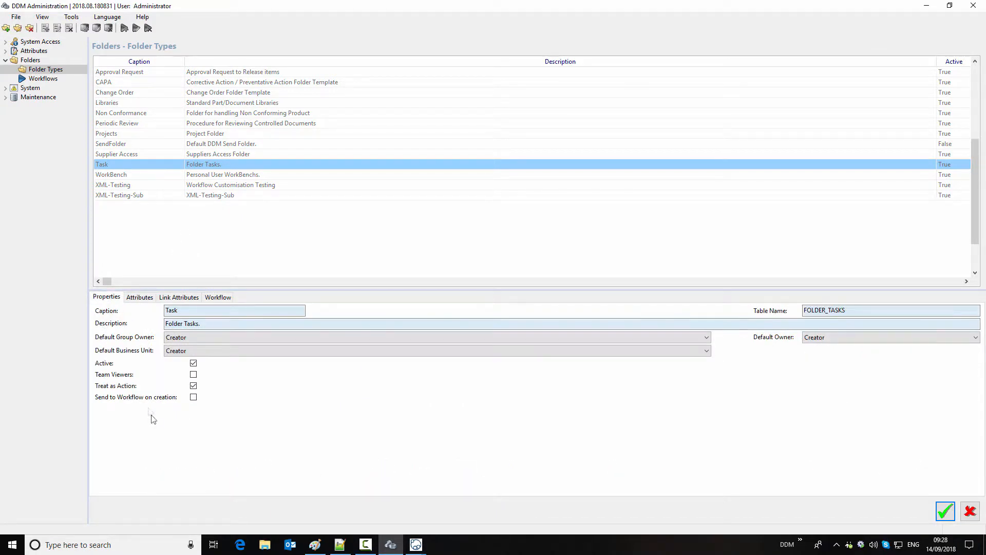
pyautogui.click(193, 386)
pyautogui.click(193, 386)
# - Examine the Task folder type's attributes, including the numbering scheme of FOL_NAME, without changing them
pyautogui.click(140, 298)
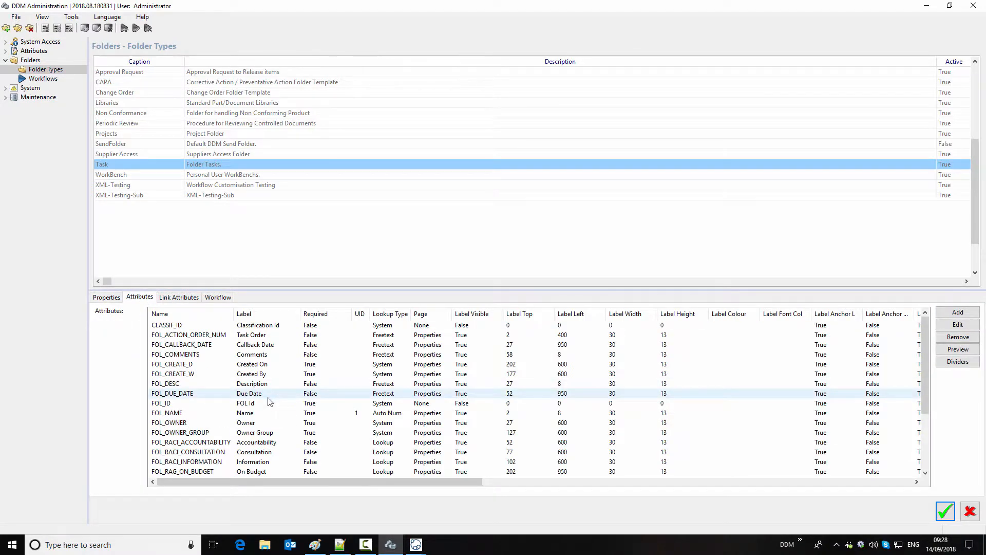
pyautogui.click(191, 413)
pyautogui.doubleClick(191, 414)
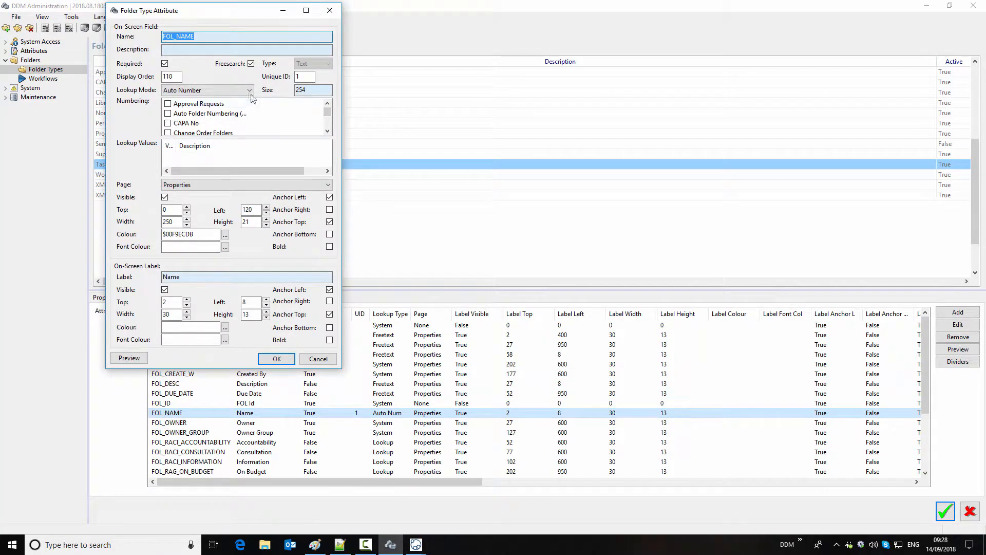
pyautogui.moveTo(327, 112); pyautogui.dragTo(328, 117)
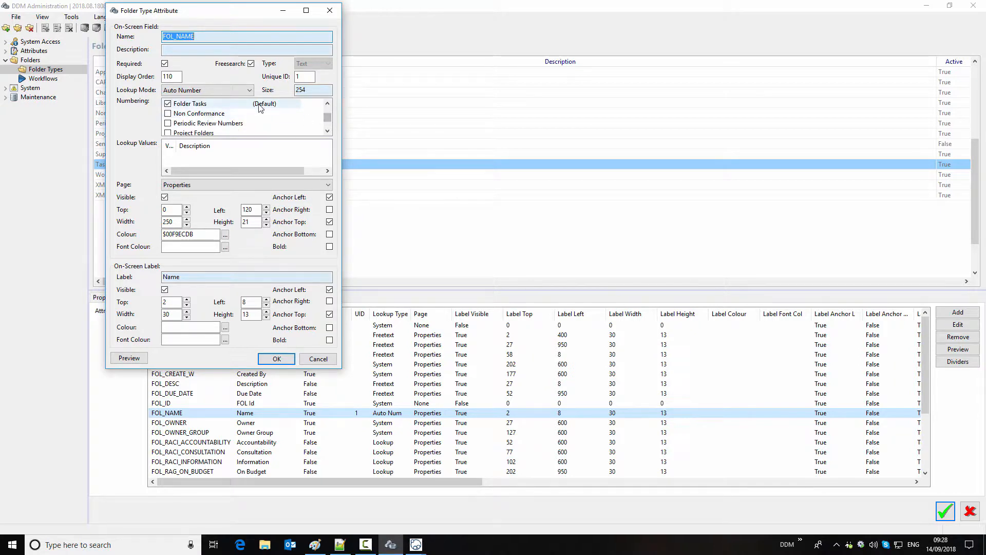
pyautogui.click(316, 361)
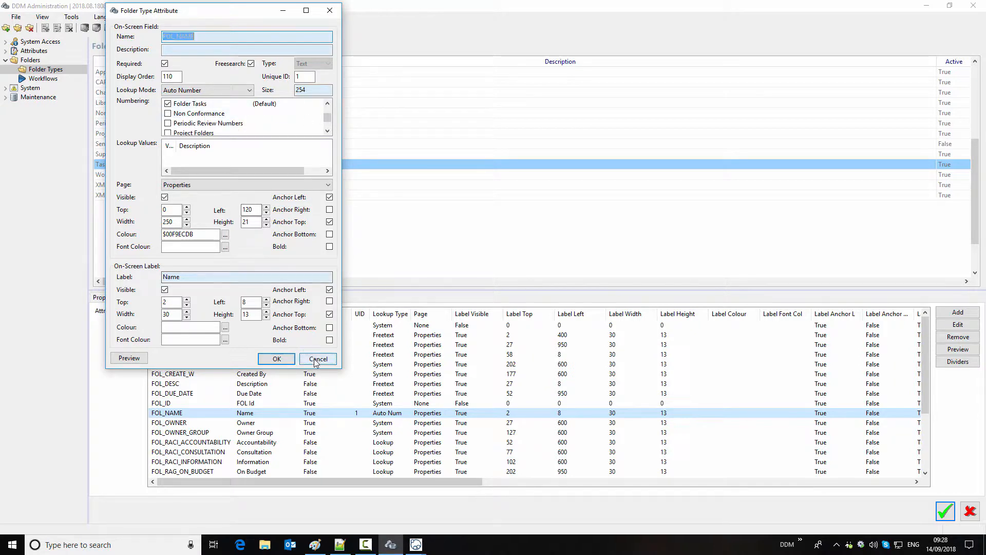
pyautogui.scroll(-2, 288, 422)
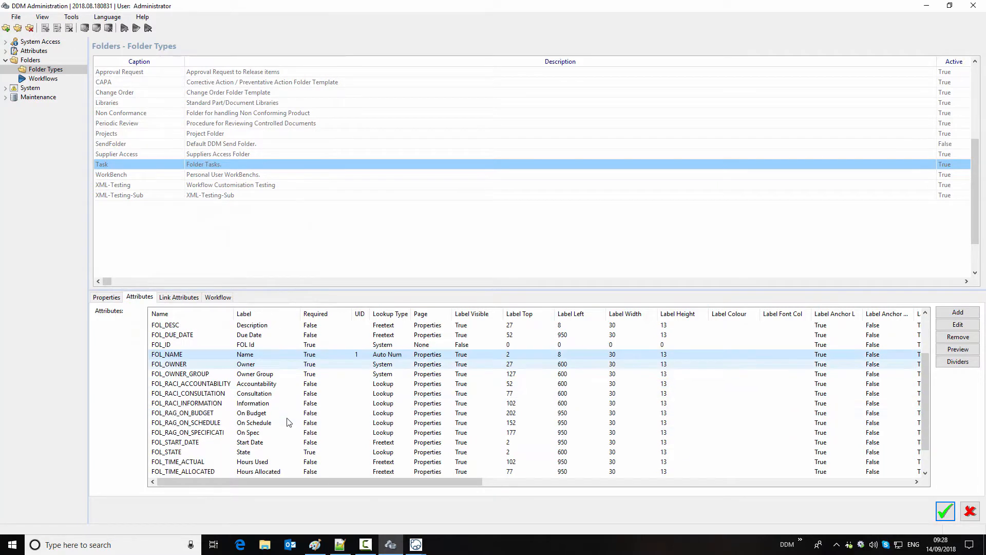
# - Examine the lookup values of the Task folder type's FOL_STATE attribute without changing them, and go to the System Config settings
pyautogui.doubleClick(195, 452)
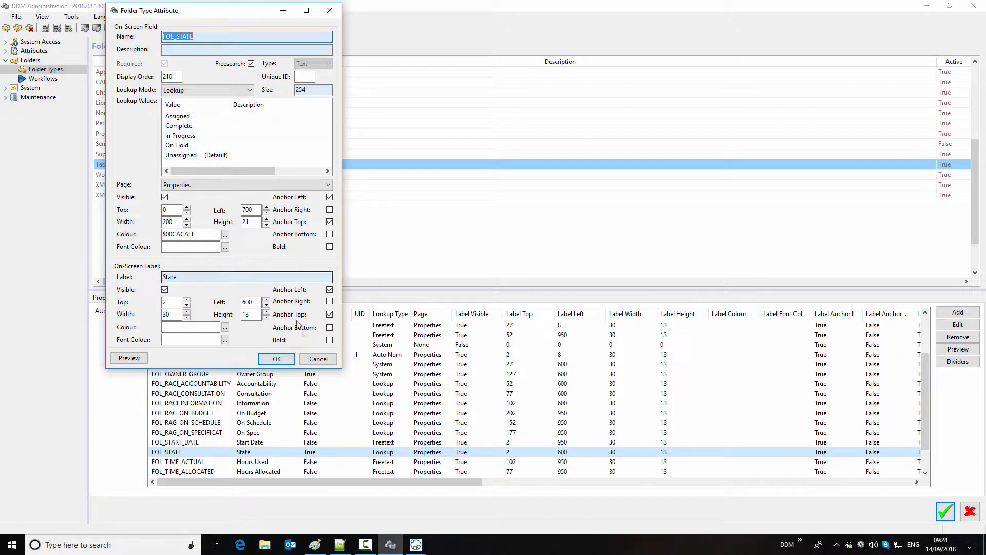
pyautogui.click(318, 359)
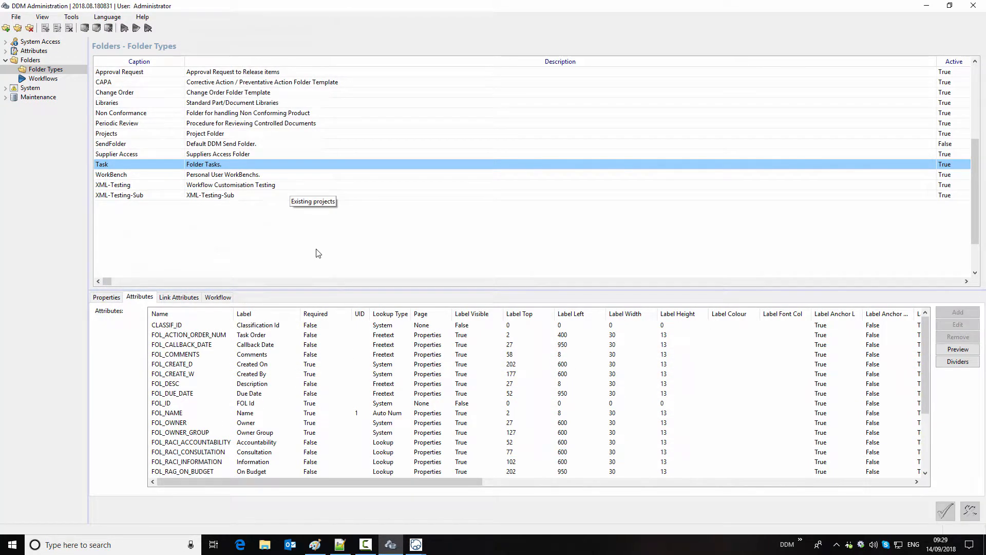
pyautogui.click(5, 89)
pyautogui.click(37, 97)
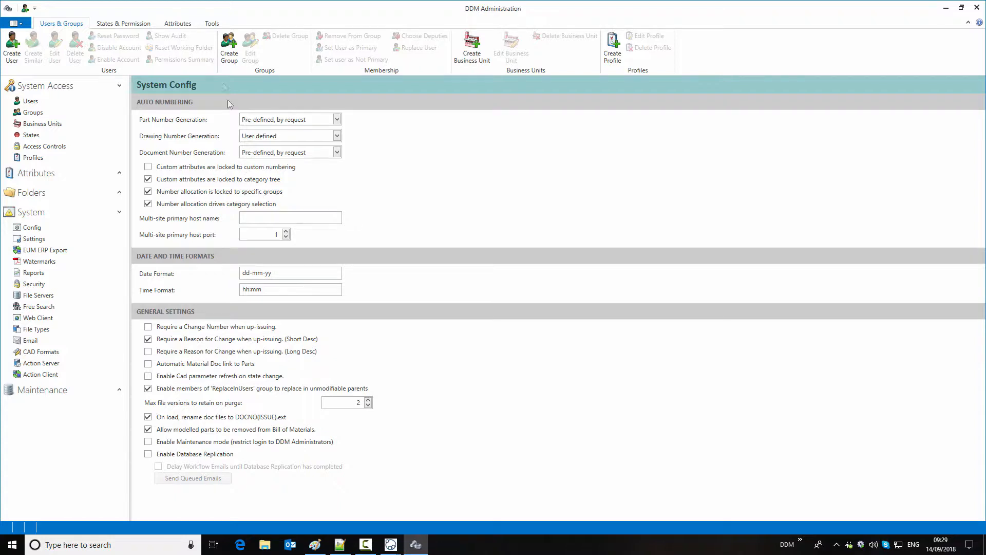
# - Open Auto Number Administration and filter the numbering types to show only those for folders
pyautogui.click(211, 24)
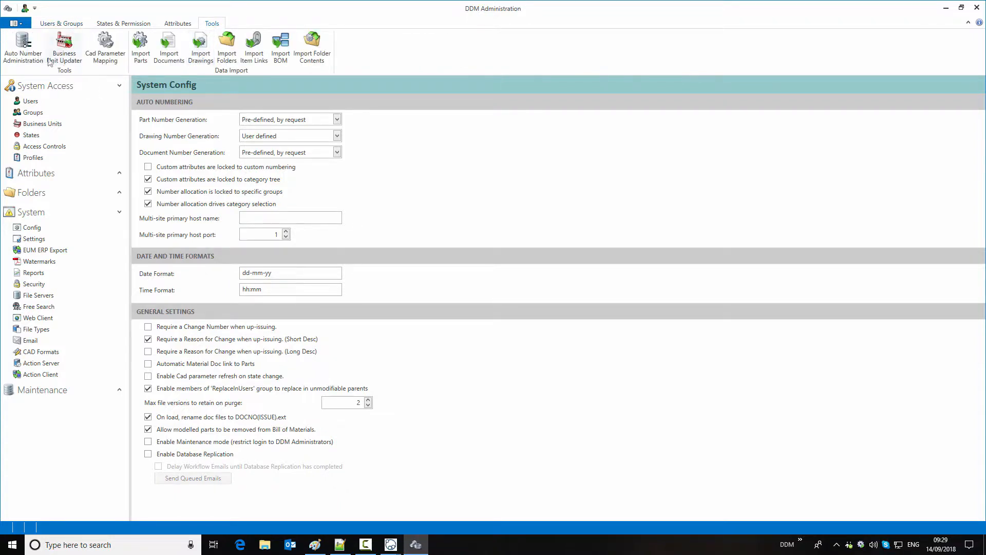
pyautogui.click(23, 47)
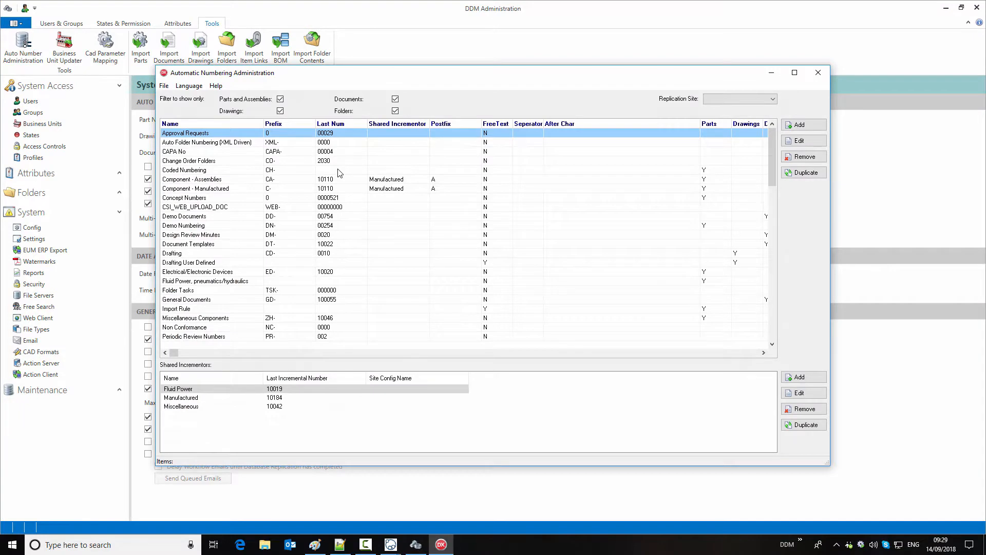
pyautogui.click(280, 111)
pyautogui.click(279, 99)
pyautogui.click(395, 99)
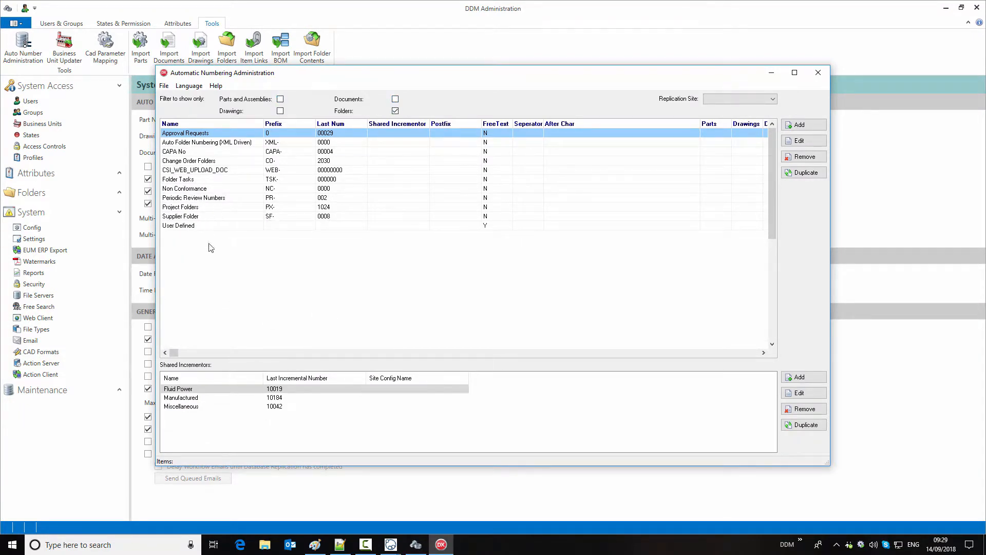
# - Examine the Folder Tasks numbering type's prefix, number format and group availability, and close the numbering administration
pyautogui.click(202, 180)
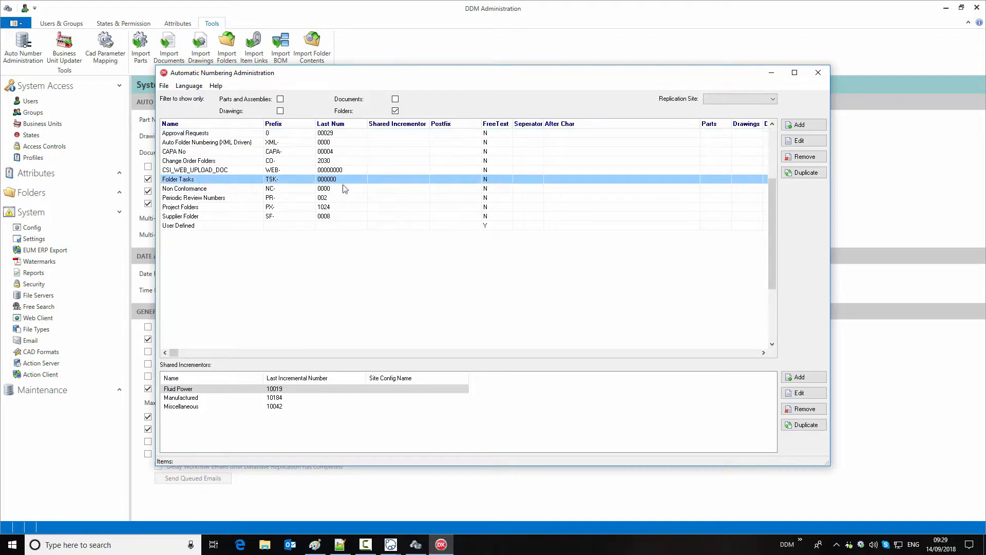
pyautogui.doubleClick(244, 179)
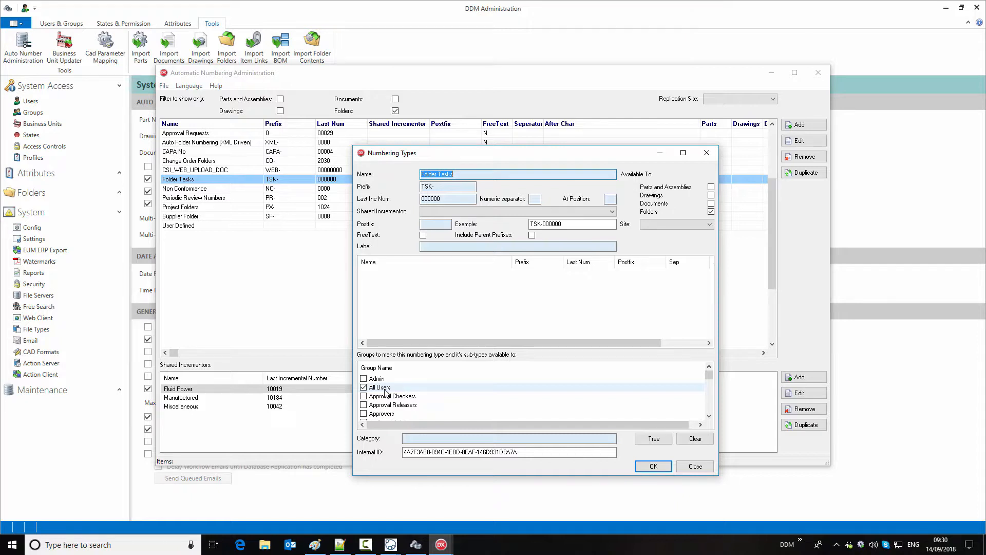
pyautogui.click(657, 467)
pyautogui.click(818, 72)
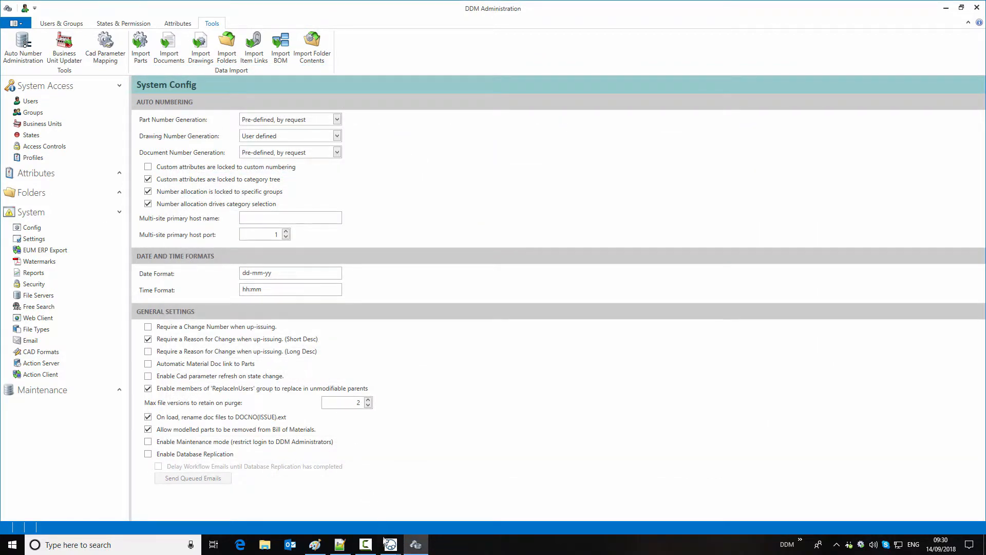
# - Check the Actions of the PX-1023 project folder in DDM and return to DDM Administration
pyautogui.moveTo(386, 542)
pyautogui.click(439, 503)
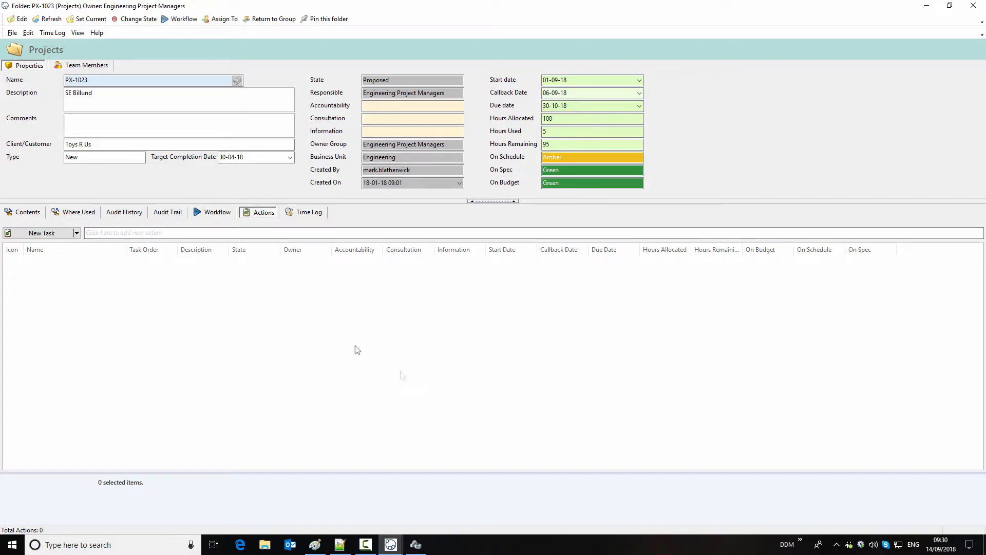
pyautogui.click(415, 544)
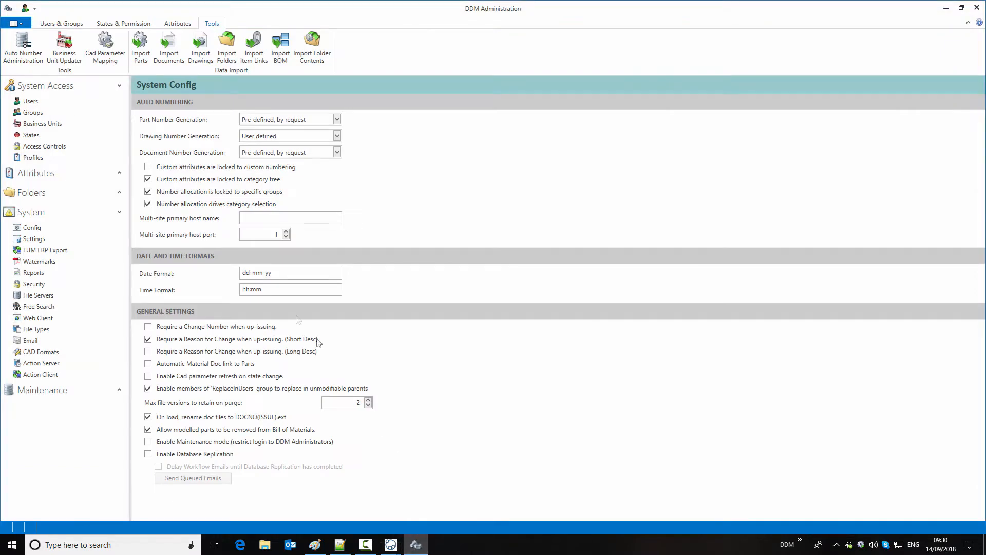
# - In Access Controls, start adding the Engineering Department group to the FOLDER_TASKS access control list and proceed to its ACL selection
pyautogui.click(58, 147)
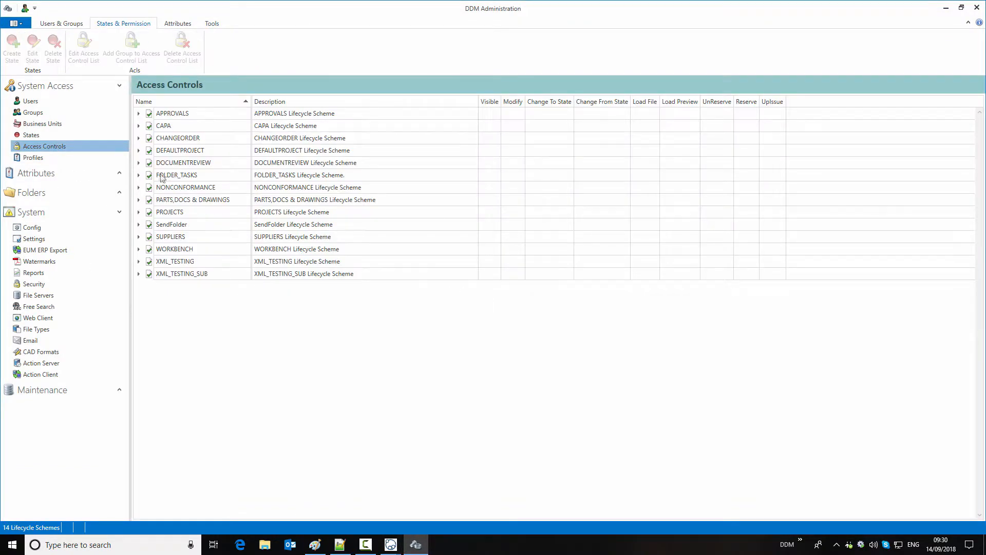
pyautogui.click(138, 176)
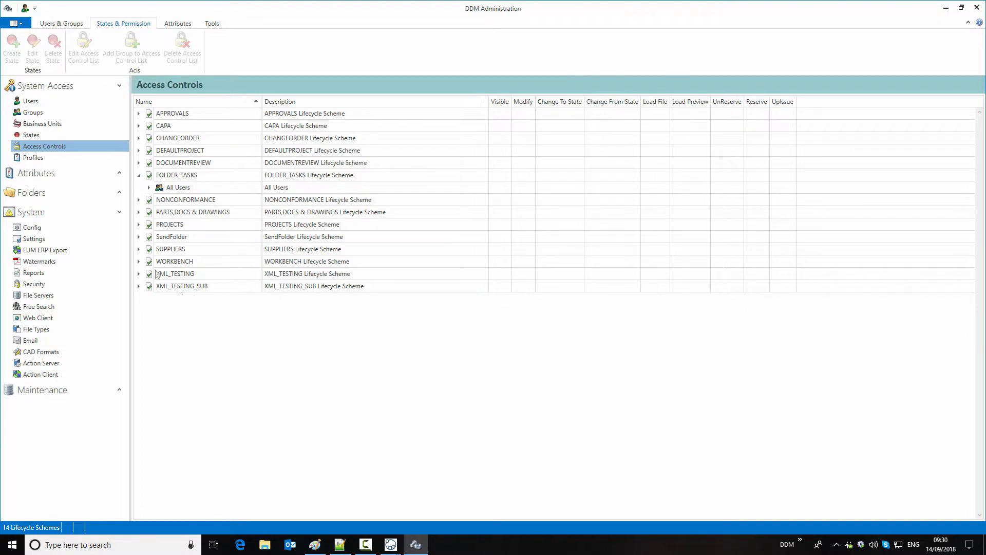
pyautogui.click(193, 175)
pyautogui.rightClick(193, 175)
pyautogui.click(221, 191)
pyautogui.click(318, 113)
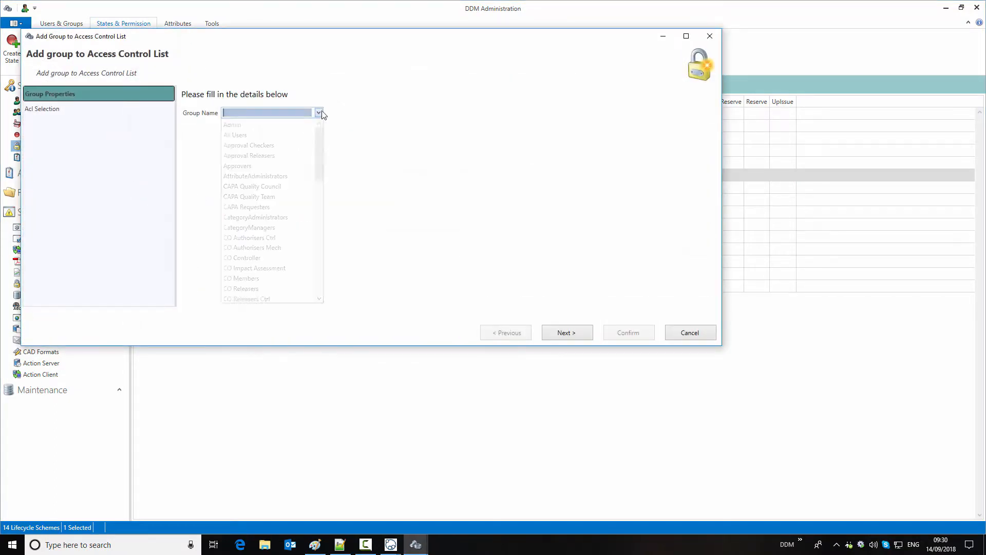
pyautogui.moveTo(316, 144); pyautogui.dragTo(317, 194)
pyautogui.click(274, 221)
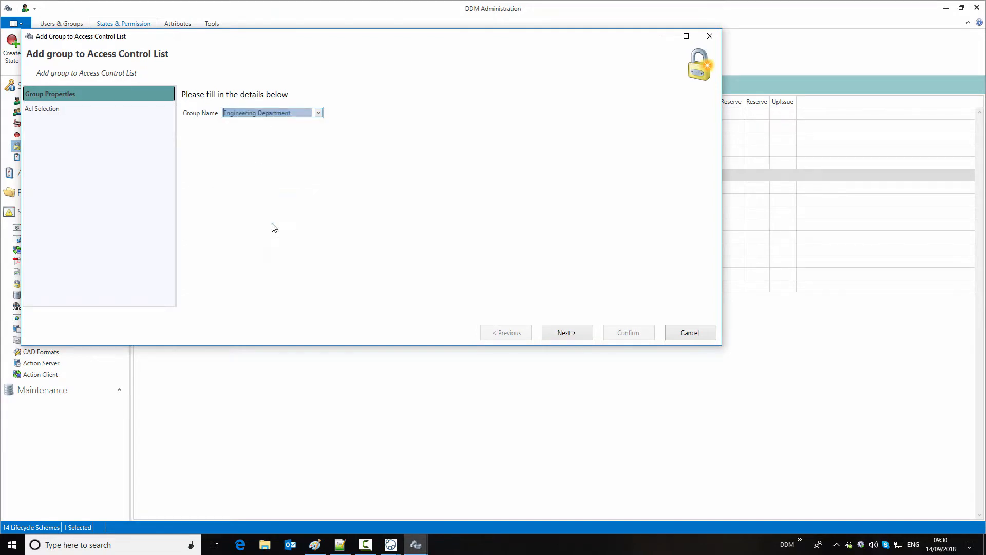
pyautogui.click(560, 332)
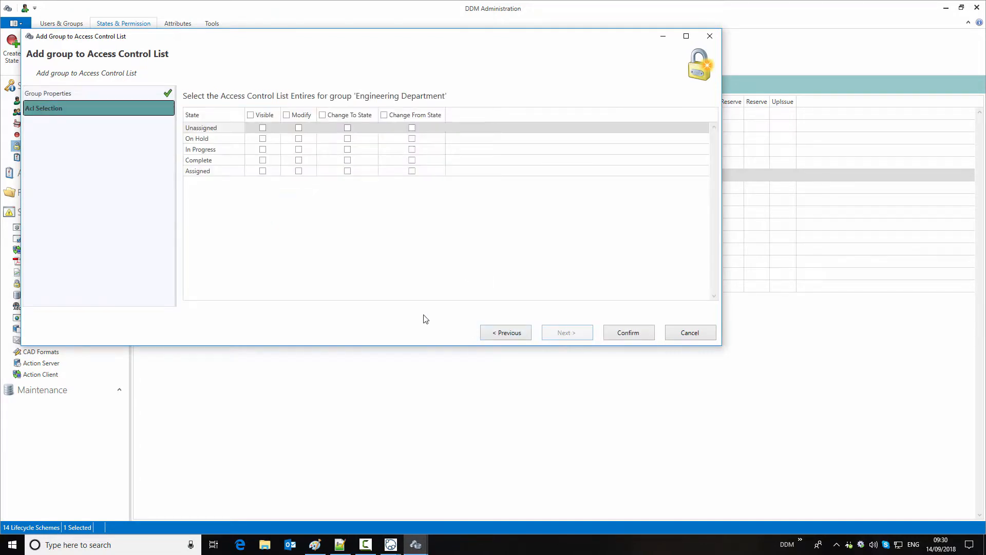
# - Grant Engineering Department Visible, Change To State and Change From State for all states, and Modify for all except Complete
pyautogui.click(252, 116)
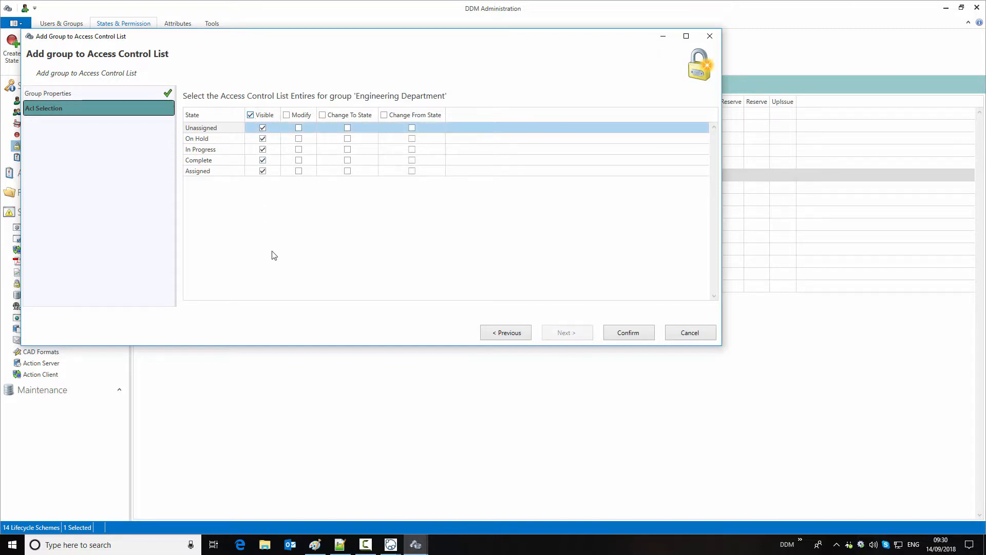
pyautogui.click(286, 115)
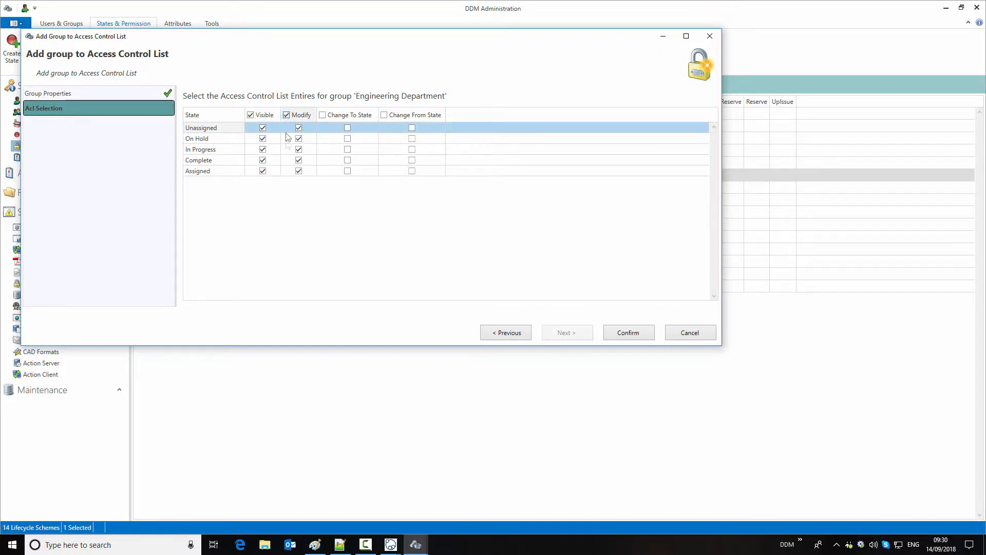
pyautogui.click(299, 160)
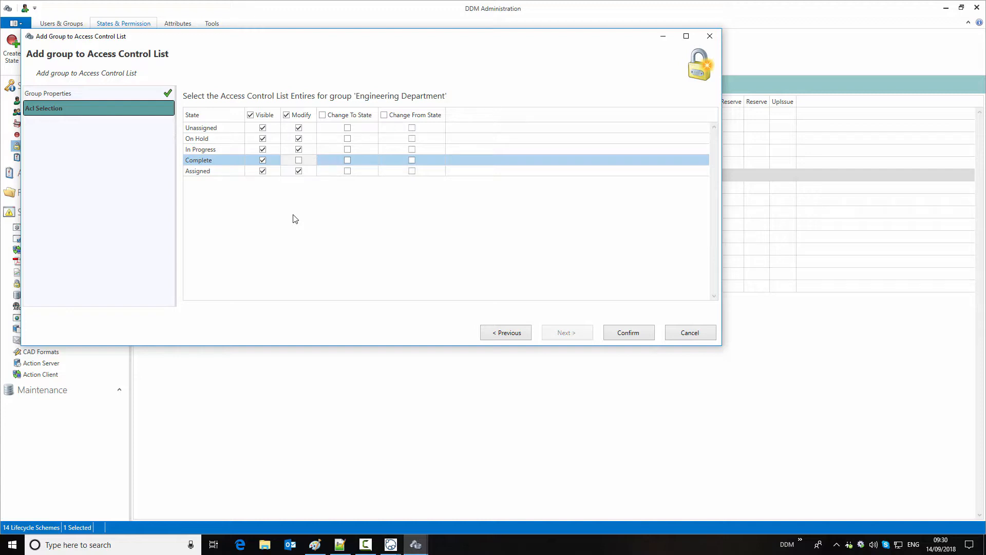
pyautogui.click(323, 115)
pyautogui.click(383, 115)
pyautogui.click(622, 335)
# - Start adding the Engineering Project Managers group to the FOLDER_TASKS access control list and proceed to its ACL selection
pyautogui.rightClick(211, 174)
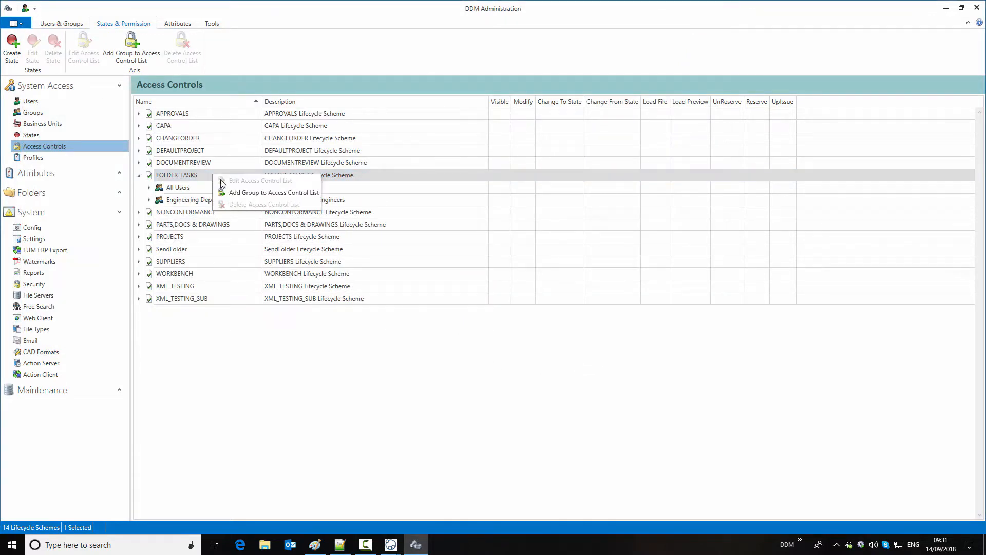
pyautogui.click(272, 194)
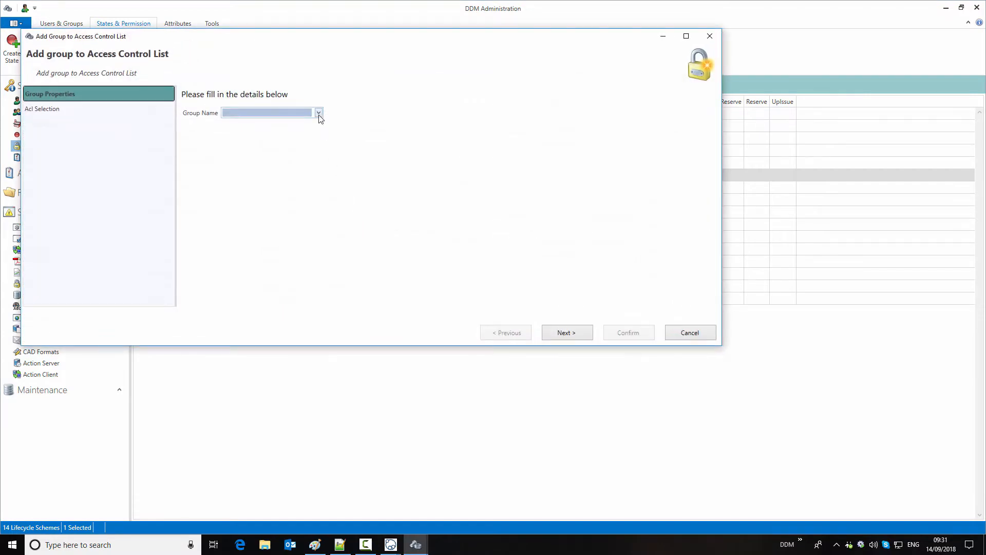
pyautogui.click(319, 113)
pyautogui.moveTo(318, 149); pyautogui.dragTo(319, 190)
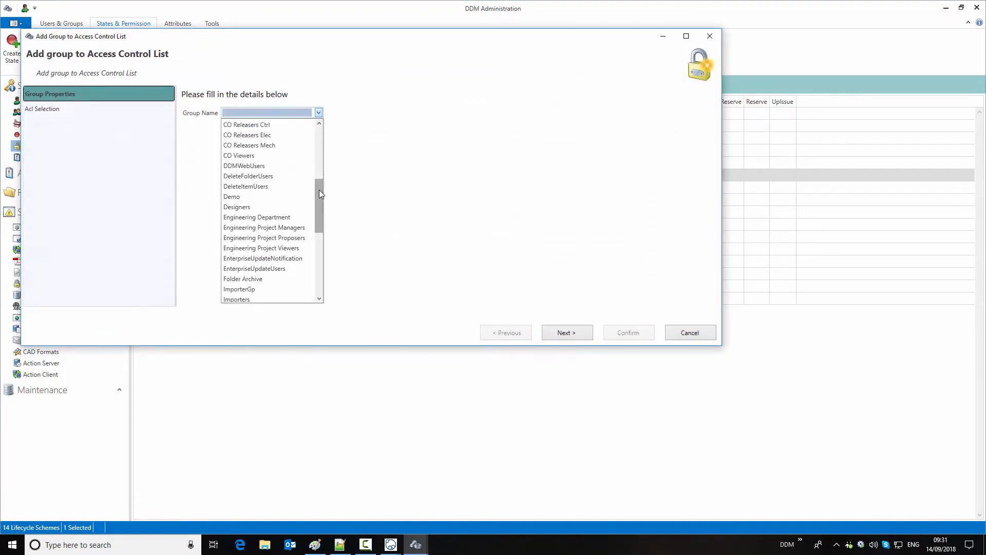
pyautogui.click(300, 224)
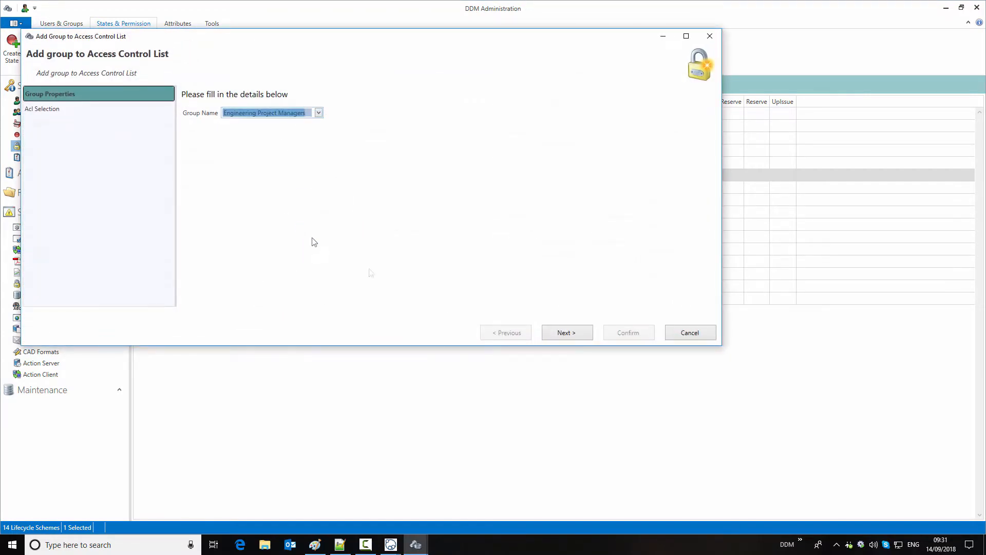
pyautogui.click(577, 334)
# - Grant Engineering Project Managers Visible, Modify and Change From State for all states, and Change To State for all except Complete
pyautogui.click(250, 115)
pyautogui.click(286, 115)
pyautogui.click(322, 115)
pyautogui.click(384, 115)
pyautogui.click(347, 160)
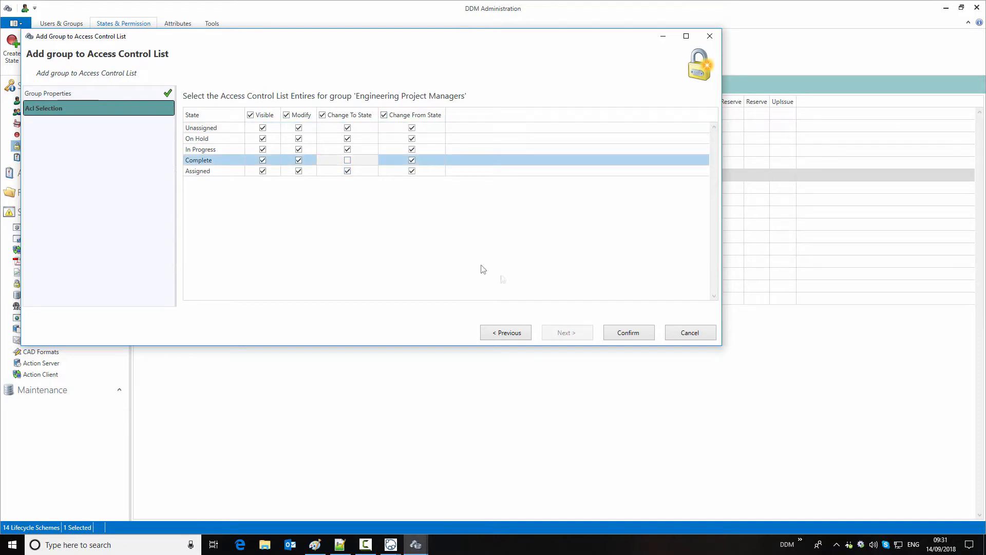
pyautogui.click(635, 333)
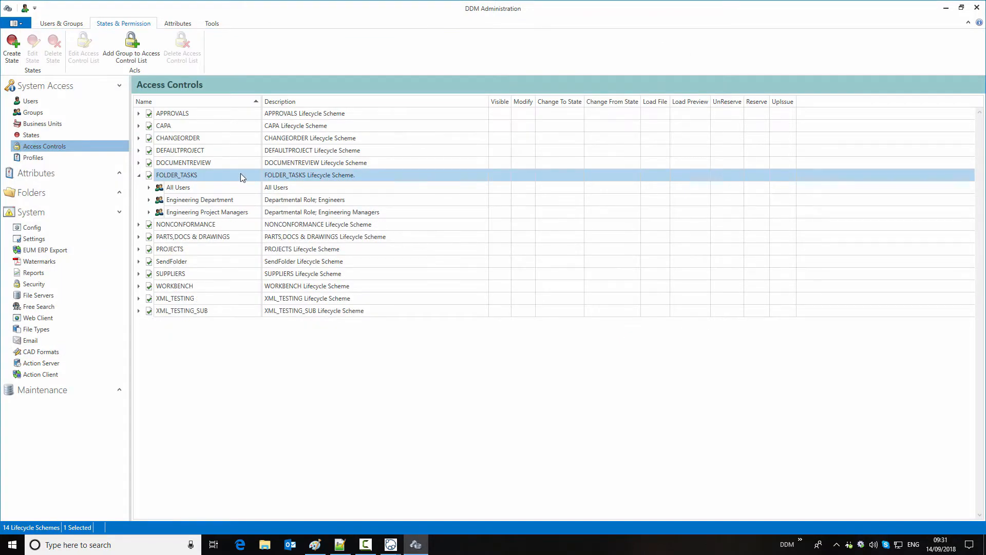
# - Add the Engineering Project Proposers group to FOLDER_TASKS with all permissions in every state except Modify on Complete
pyautogui.rightClick(243, 177)
pyautogui.click(286, 190)
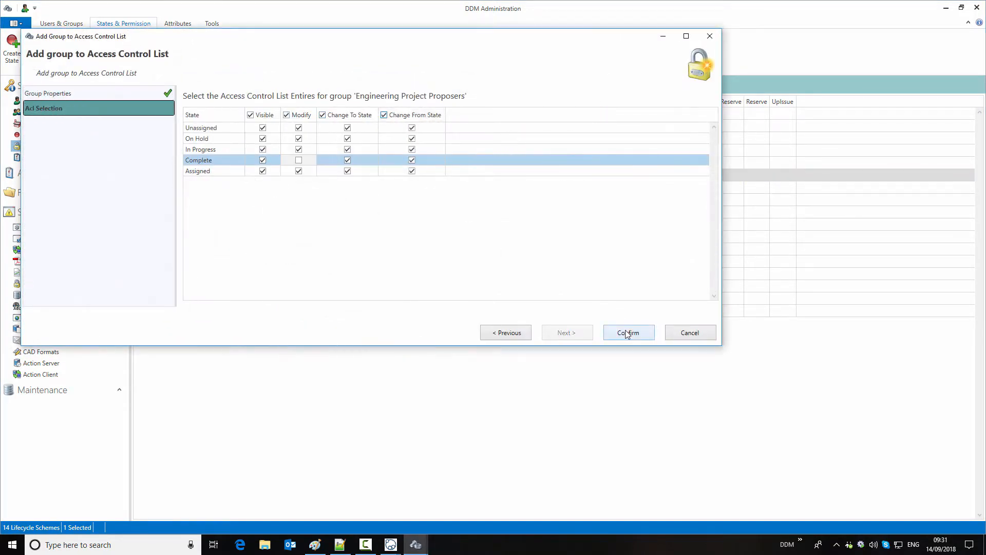
pyautogui.click(627, 332)
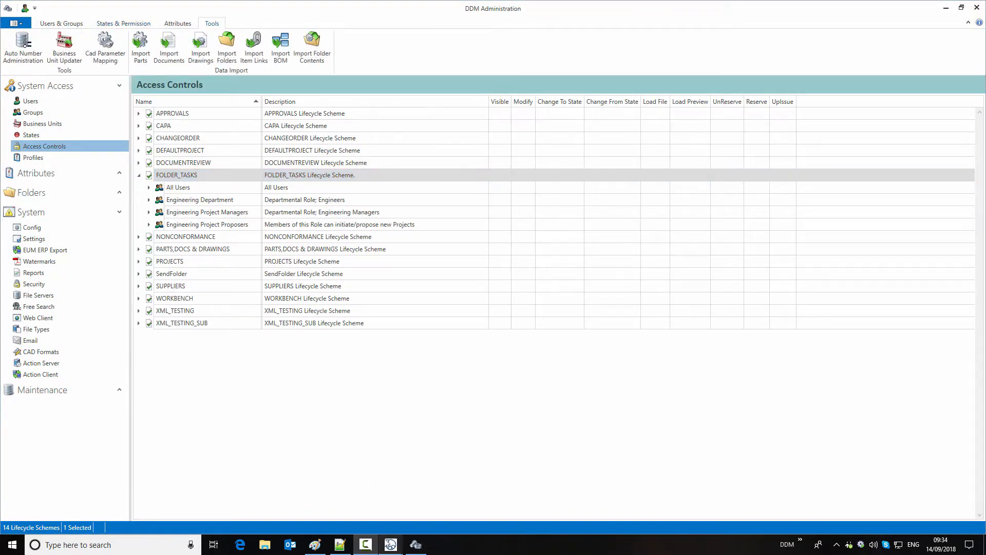
# - Switch to the PX-1023 project folder in DDM and add a new task named "Write test specification" to its Actions
pyautogui.moveTo(391, 544)
pyautogui.click(447, 506)
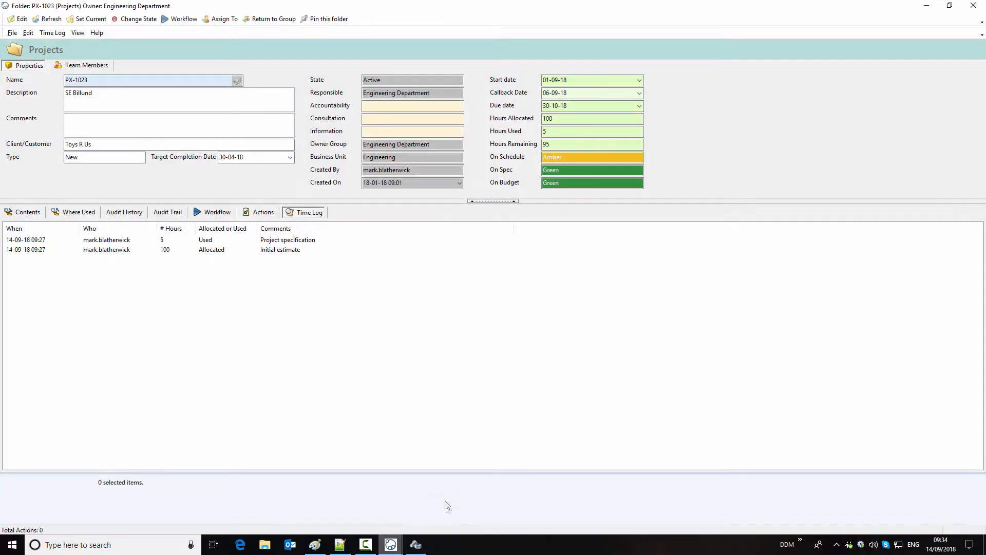
pyautogui.click(263, 213)
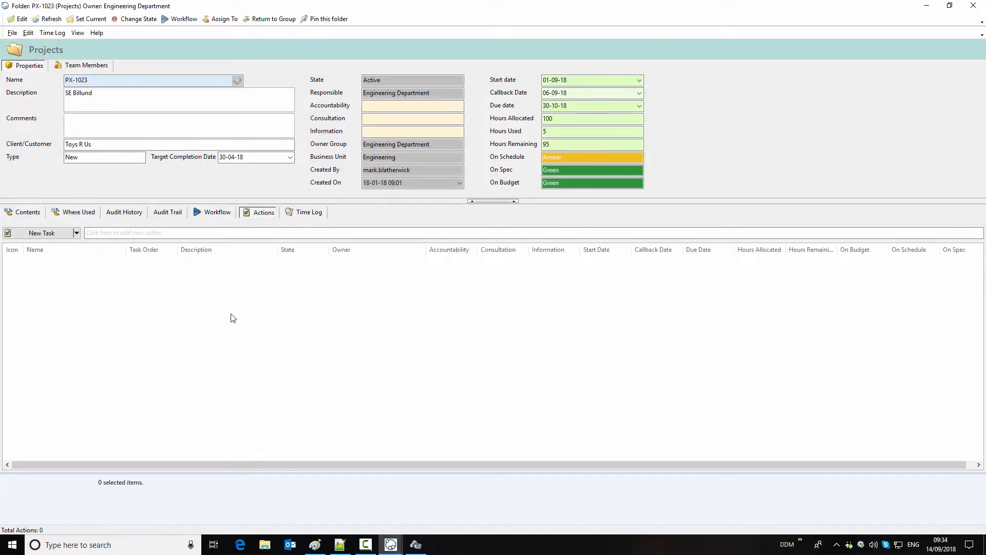
pyautogui.click(76, 233)
pyautogui.click(95, 264)
pyautogui.click(105, 233)
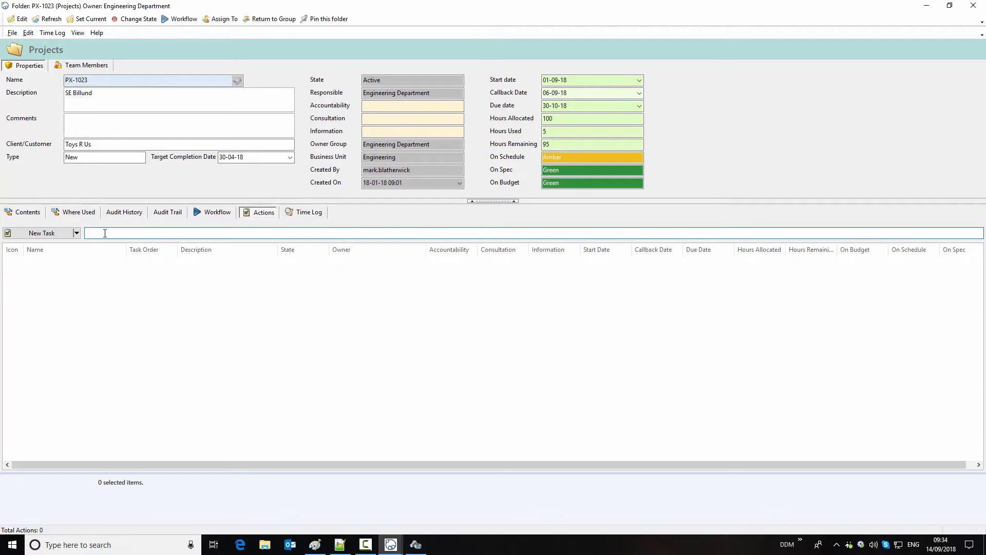
pyautogui.write('Write test specification')
pyautogui.press('Return')
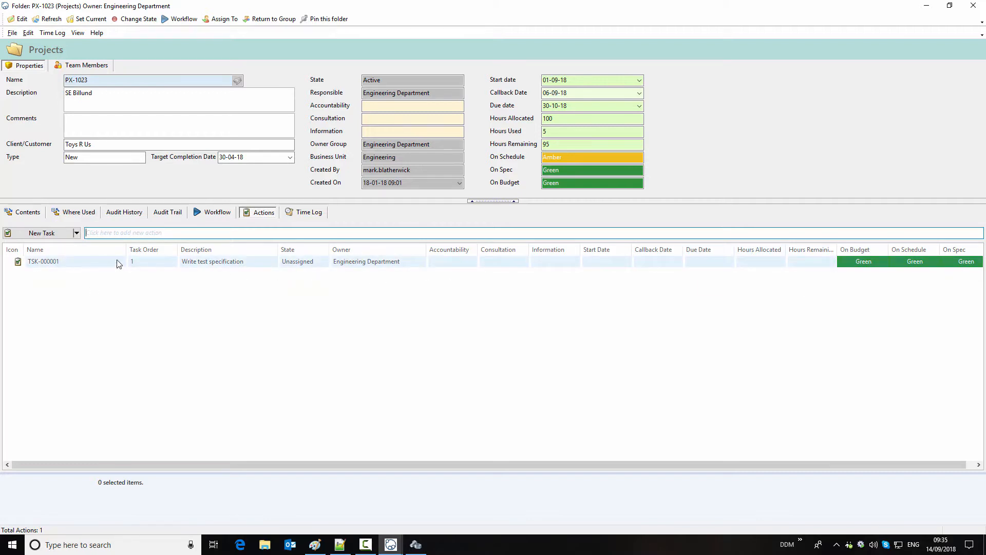
# - Narrow the Name column of the actions list and set the "Write test specification" task's Accountability to the third listed user
pyautogui.moveTo(126, 247); pyautogui.dragTo(80, 247)
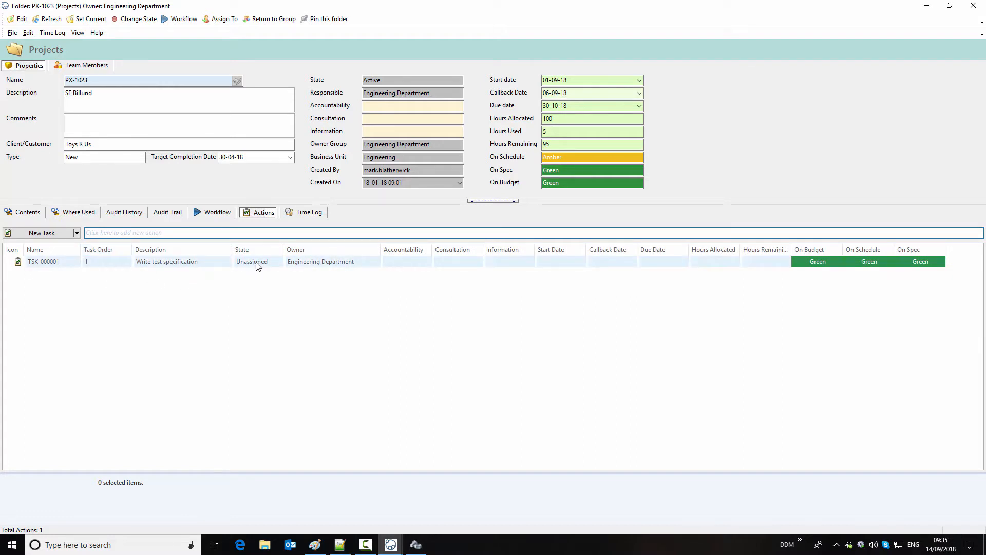
pyautogui.click(281, 304)
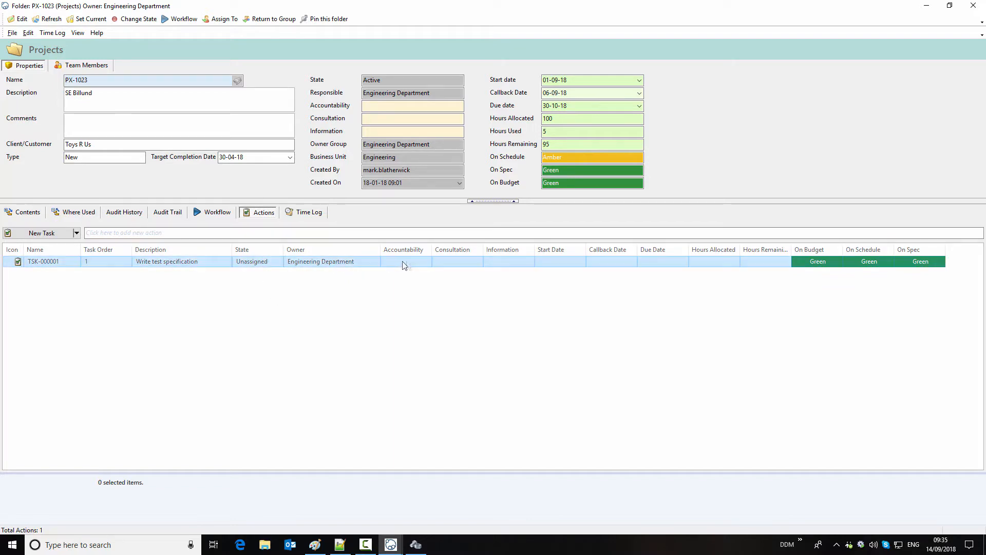
pyautogui.click(428, 262)
pyautogui.click(427, 262)
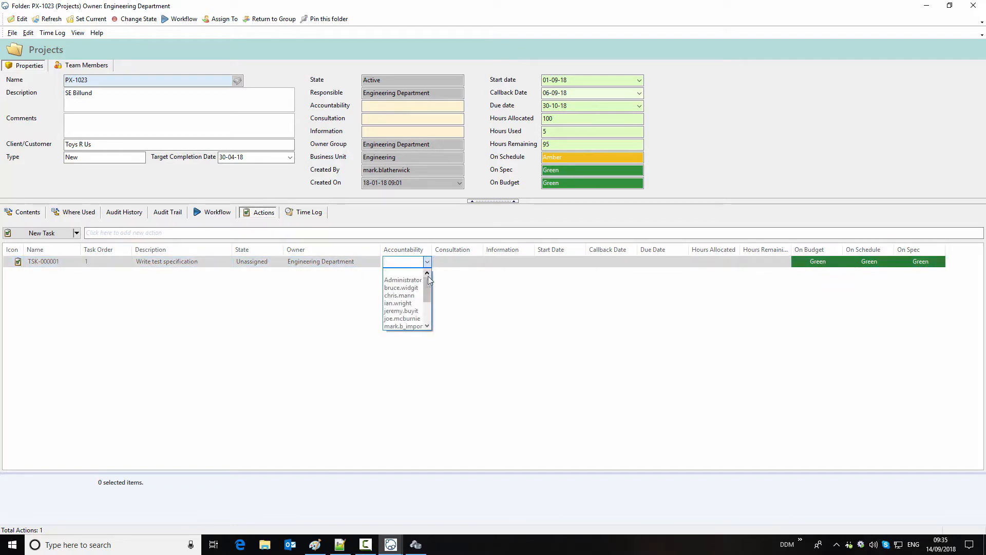
pyautogui.click(399, 295)
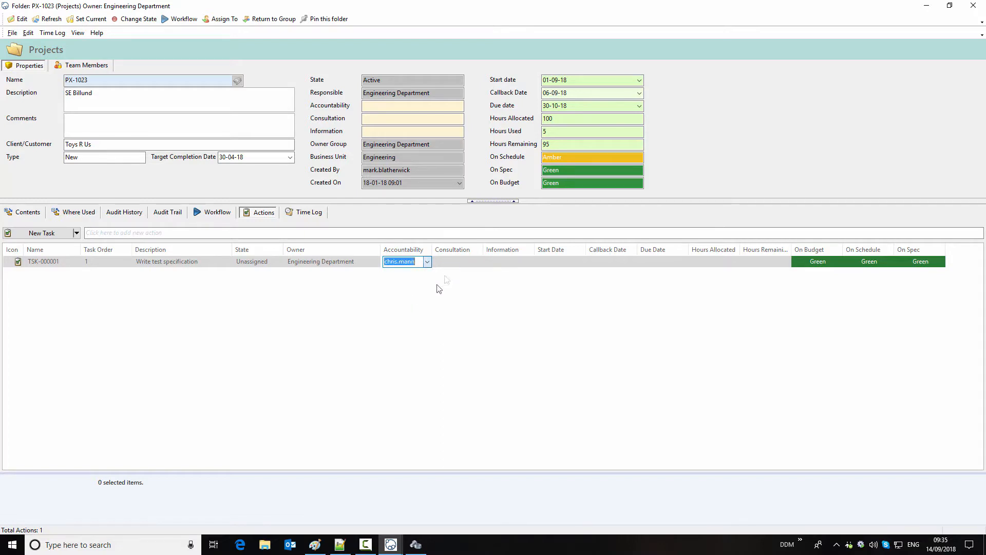
pyautogui.click(474, 265)
pyautogui.click(478, 262)
pyautogui.scroll(-3, 479, 281)
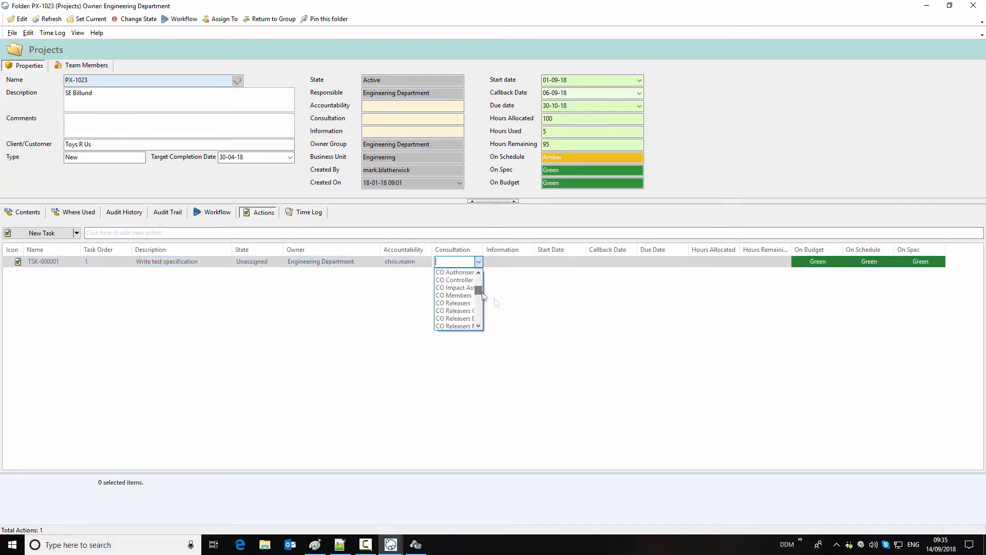
pyautogui.click(563, 288)
# - Set the Start Date of the "Write test specification" task to today's date, 14/09/2018
pyautogui.click(572, 259)
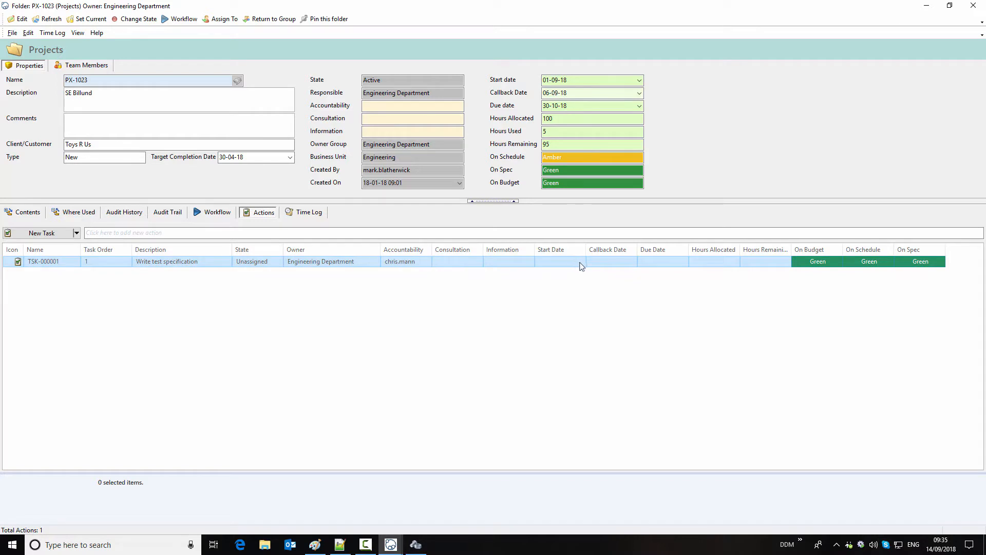
pyautogui.click(580, 263)
pyautogui.click(580, 261)
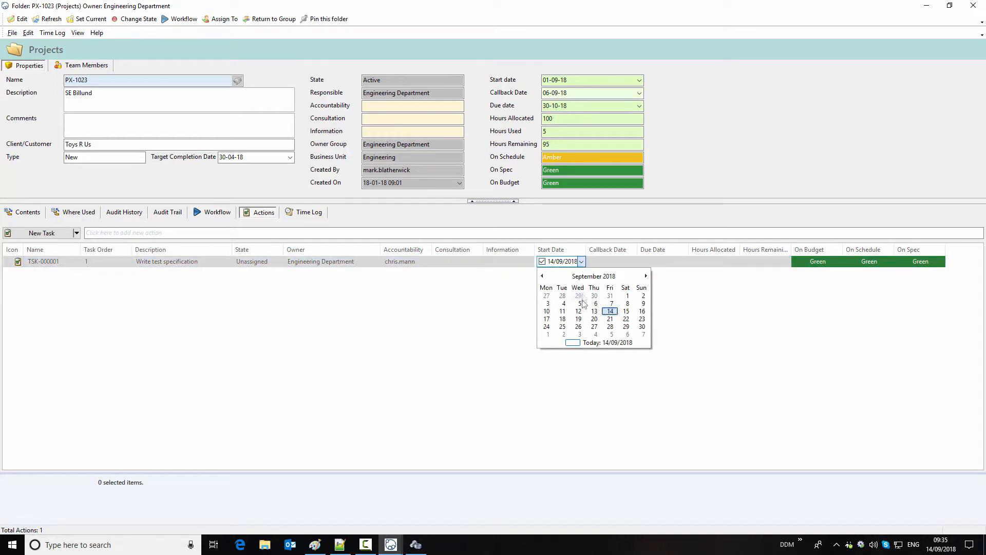
pyautogui.click(588, 341)
pyautogui.click(579, 345)
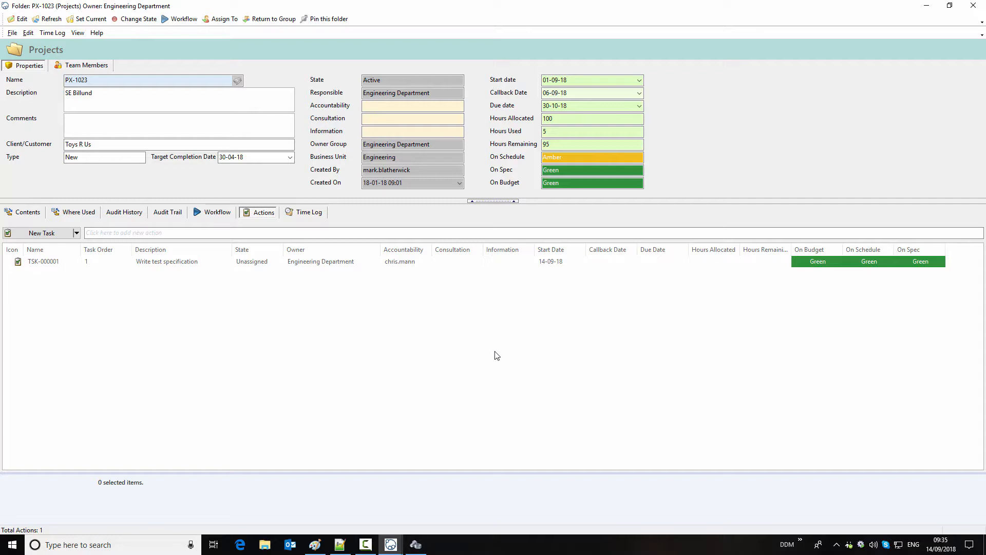
# - Set the task's State to Assigned and assign it to the second listed user, with email notification and a short reason
pyautogui.click(264, 262)
pyautogui.click(285, 262)
pyautogui.click(257, 312)
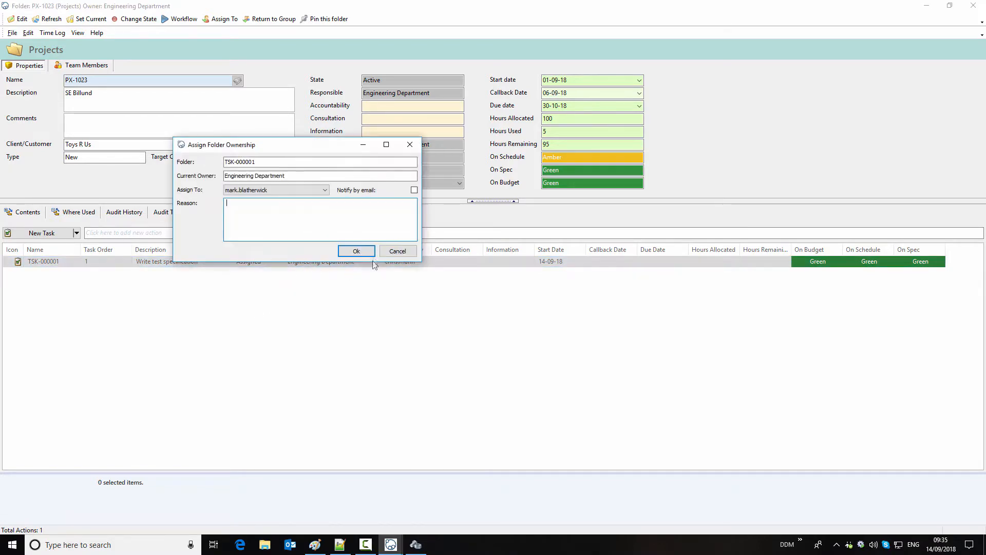
pyautogui.click(277, 190)
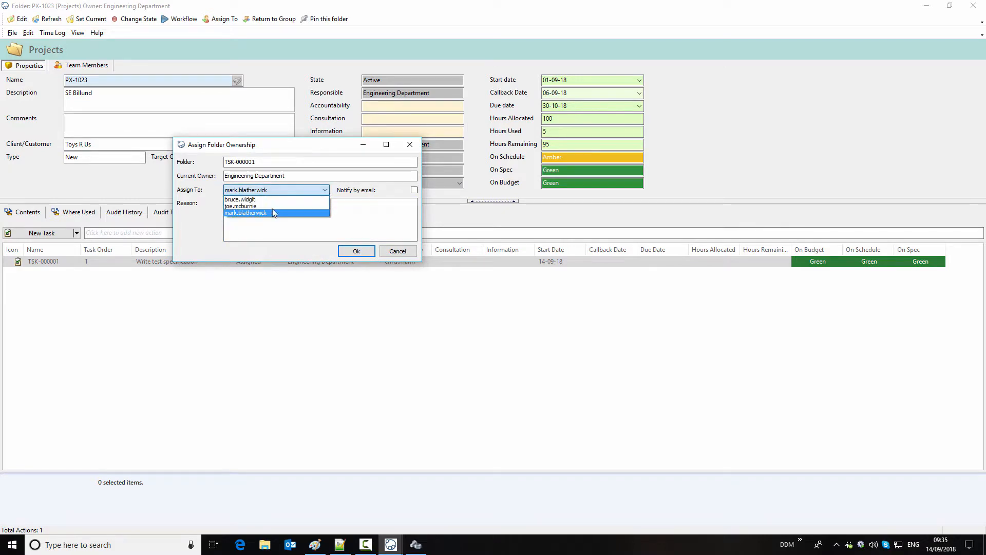
pyautogui.click(270, 206)
pyautogui.click(276, 218)
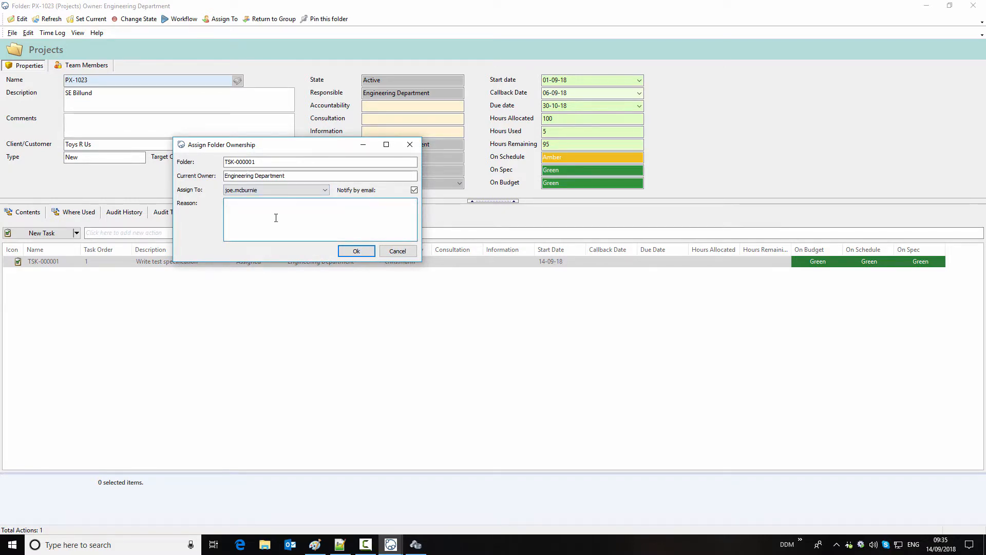
pyautogui.write('joe.. get on,,')
pyautogui.click(354, 251)
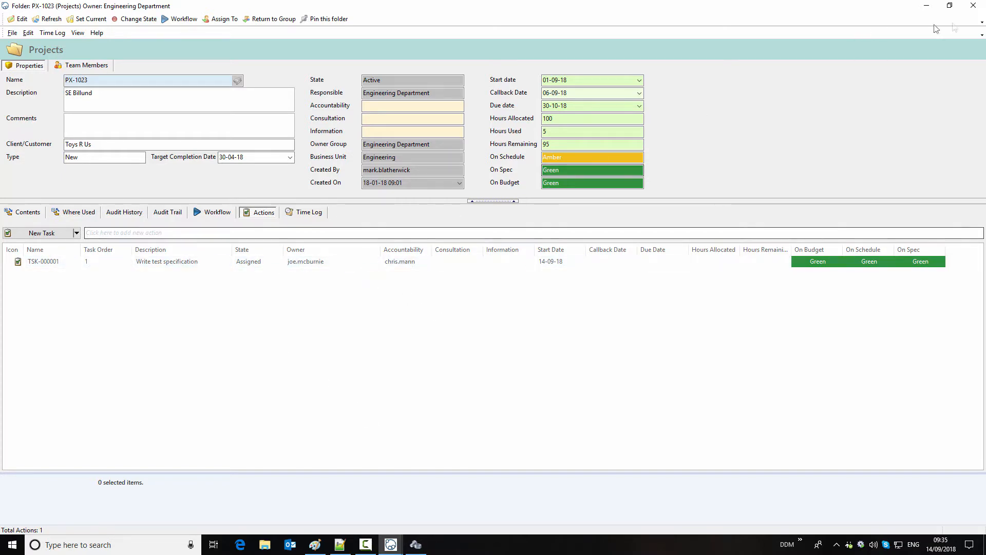
# - Close the project folder, expand My Actions List, search the Task folder actions, and check the folder attributes available as result columns
pyautogui.click(973, 5)
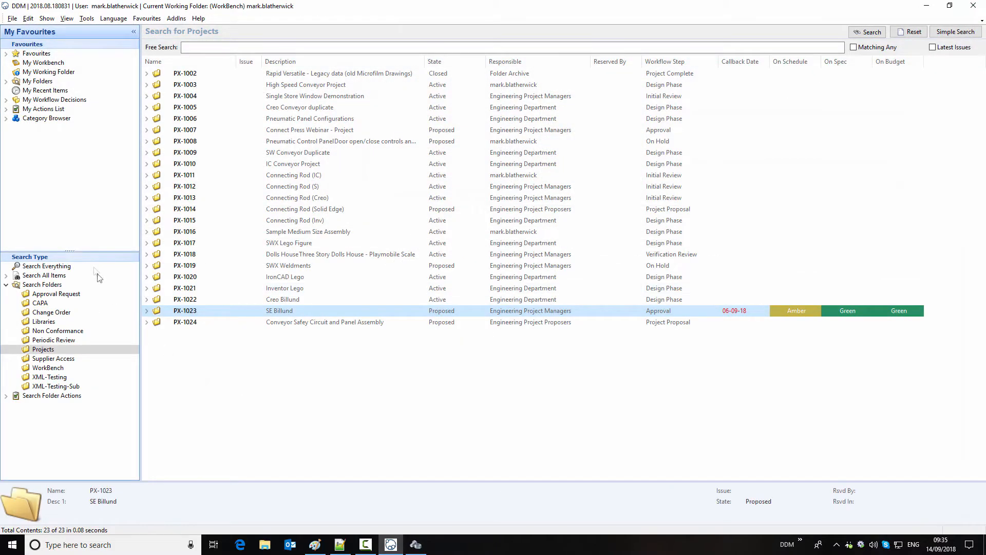
pyautogui.click(6, 109)
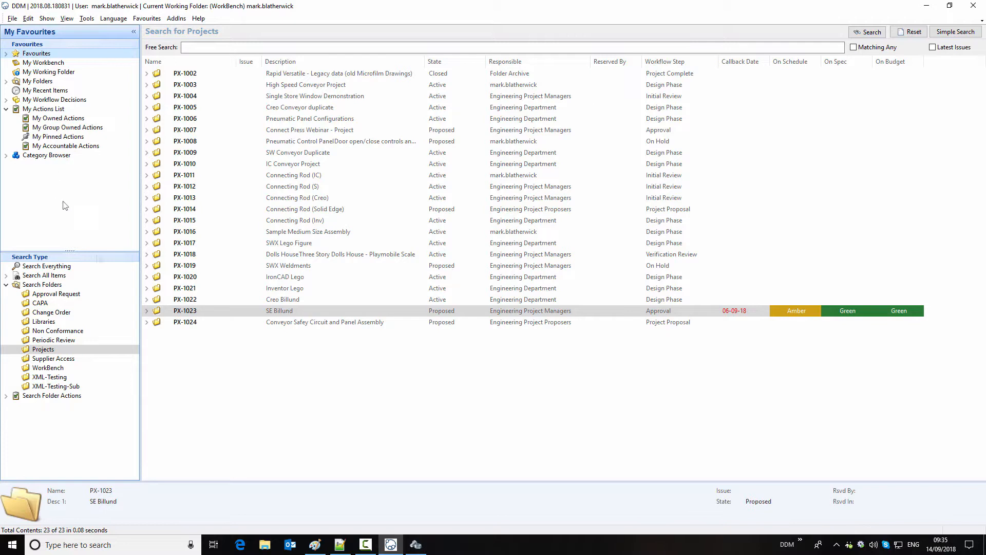
pyautogui.click(6, 395)
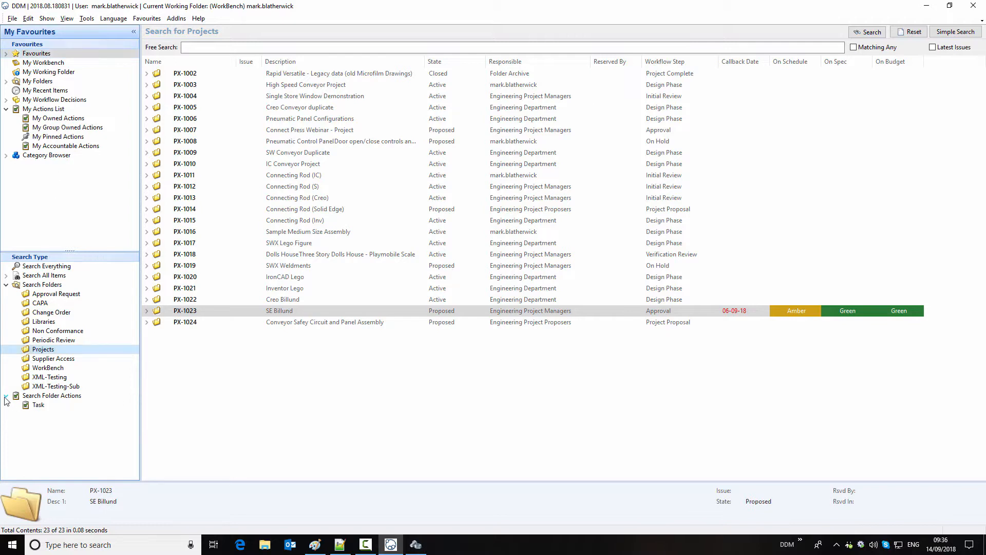
pyautogui.click(38, 405)
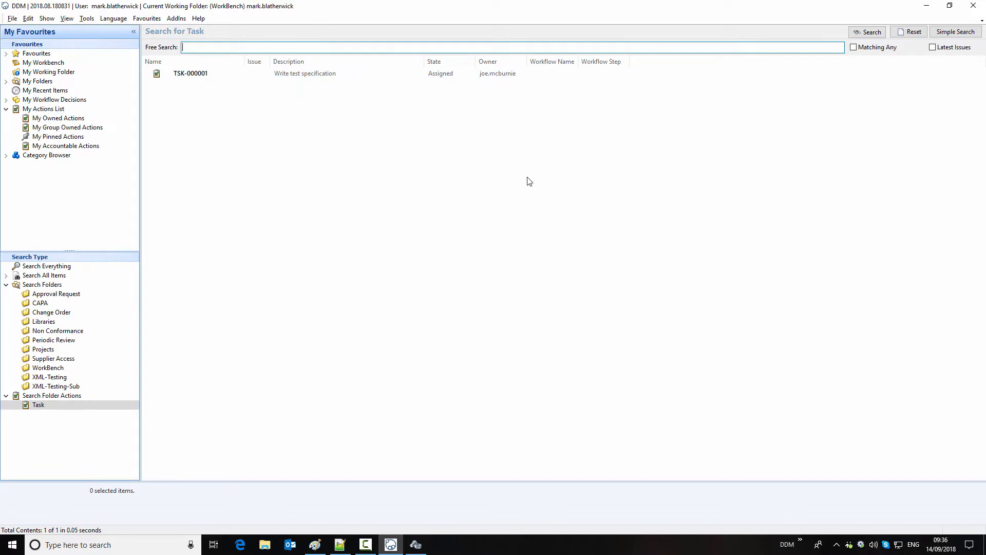
pyautogui.rightClick(640, 60)
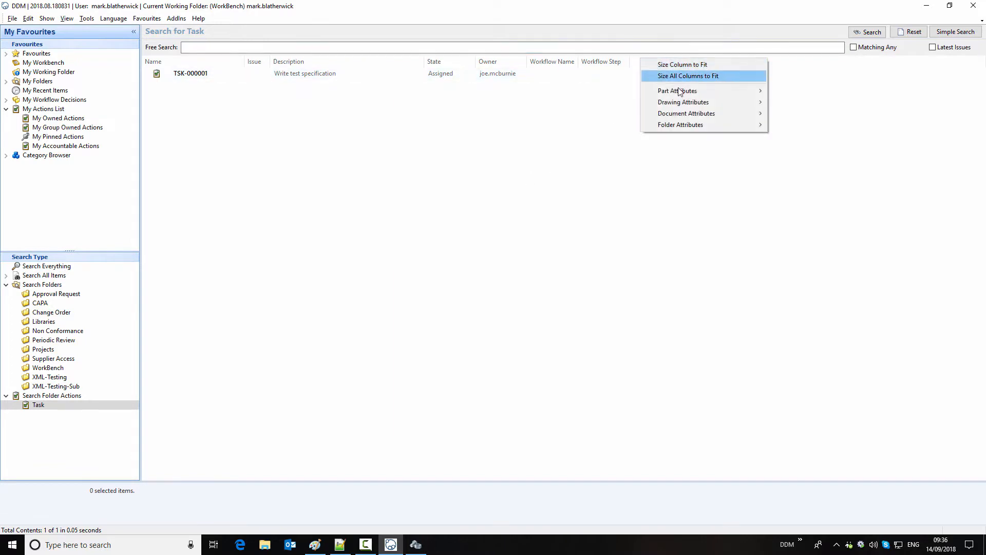
pyautogui.moveTo(688, 125)
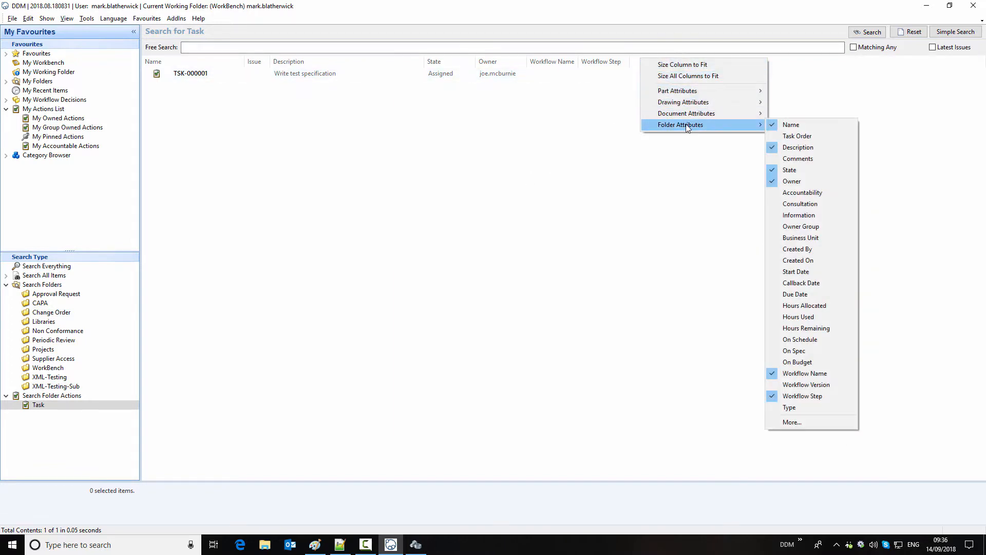
pyautogui.click(625, 190)
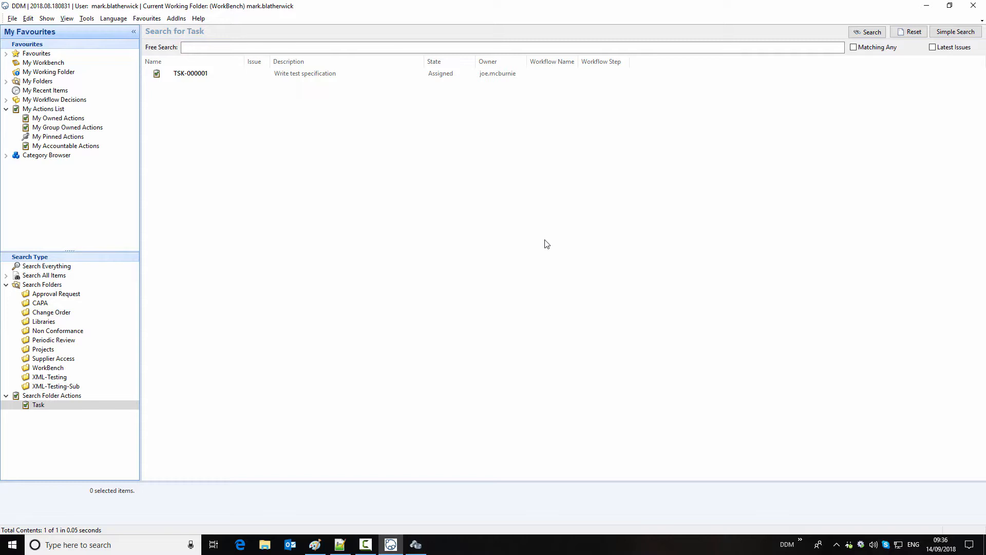
# - Switch to DDM Administration and open the Folder Types list
pyautogui.click(415, 544)
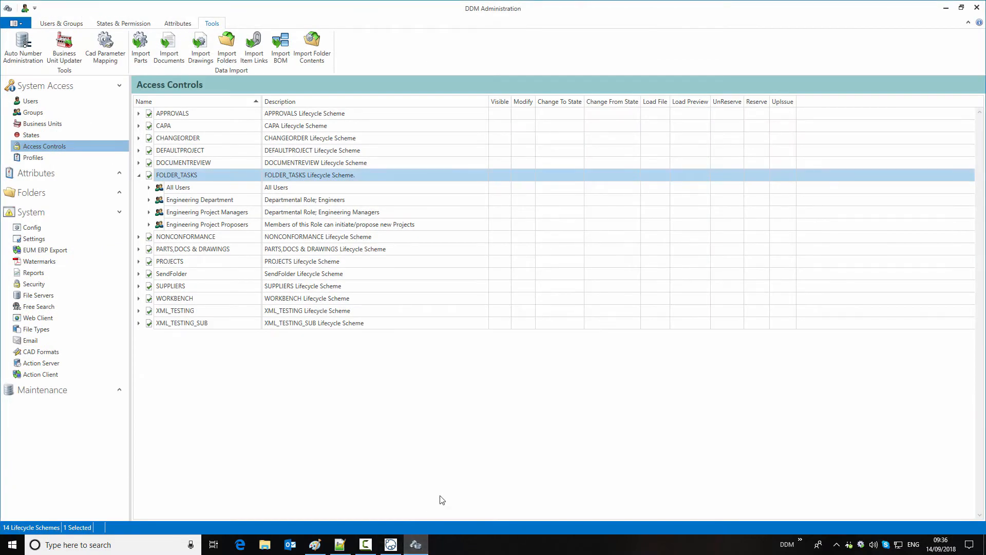
pyautogui.click(120, 195)
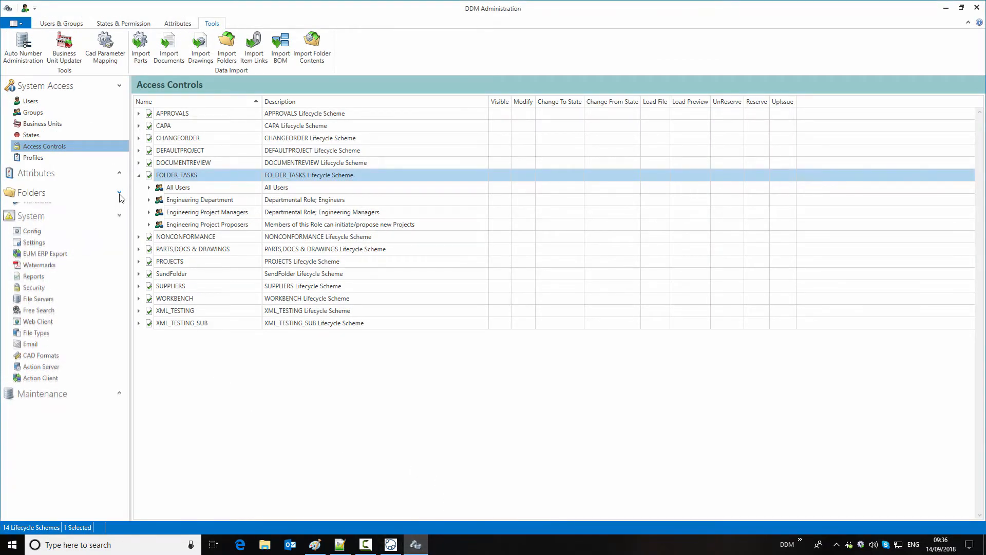
pyautogui.click(40, 208)
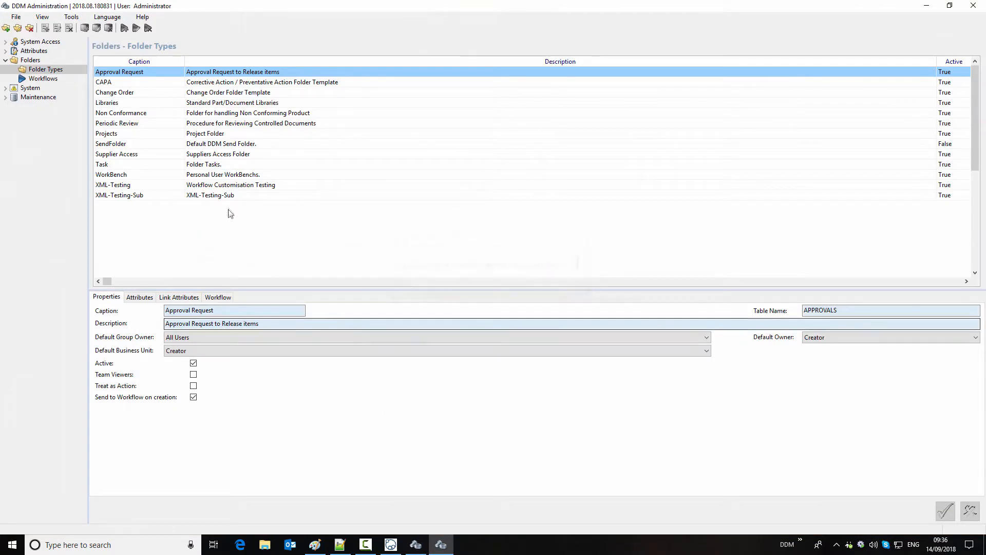
# - Copy the Task folder type as a new type named FOLDER_REQUIREMENTS with the caption "Requirement"
pyautogui.click(169, 166)
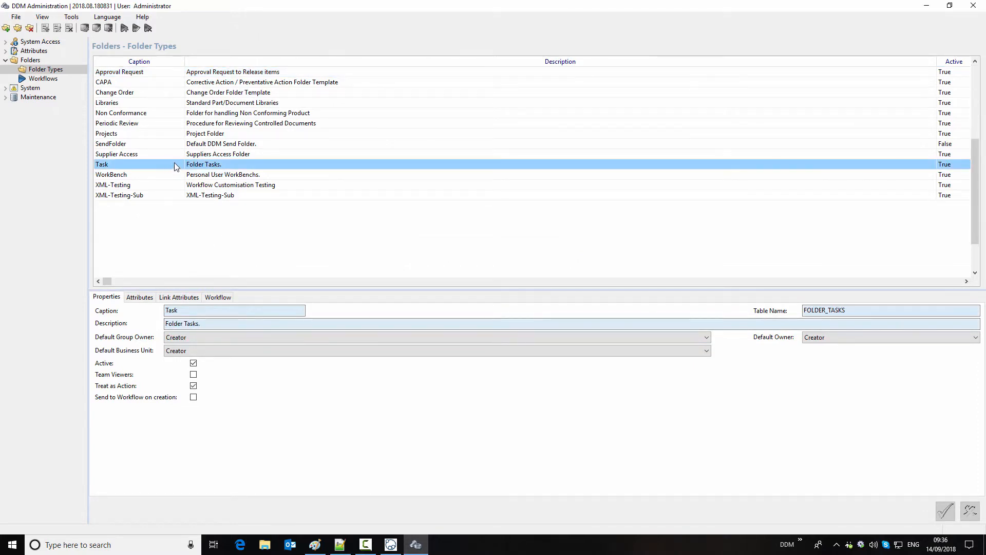
pyautogui.rightClick(176, 166)
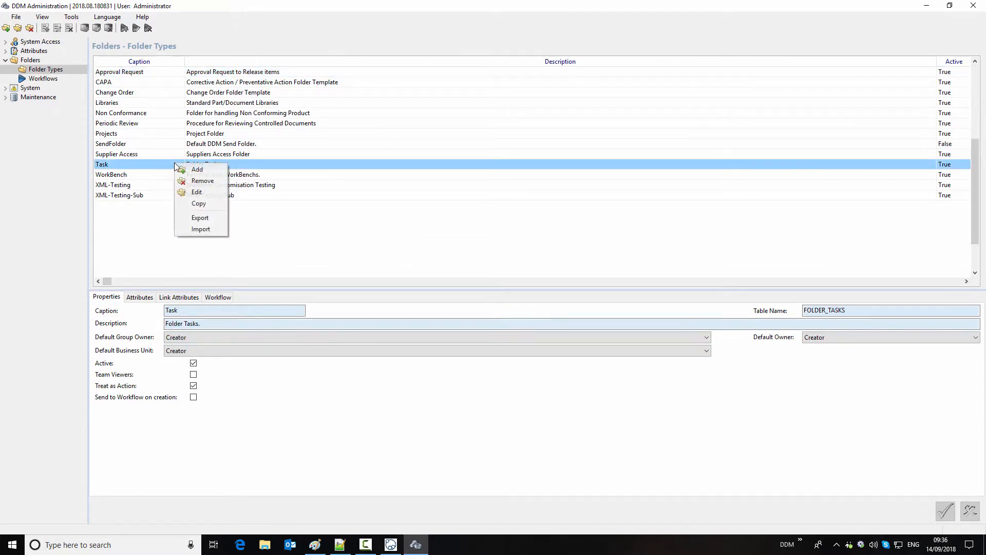
pyautogui.click(199, 204)
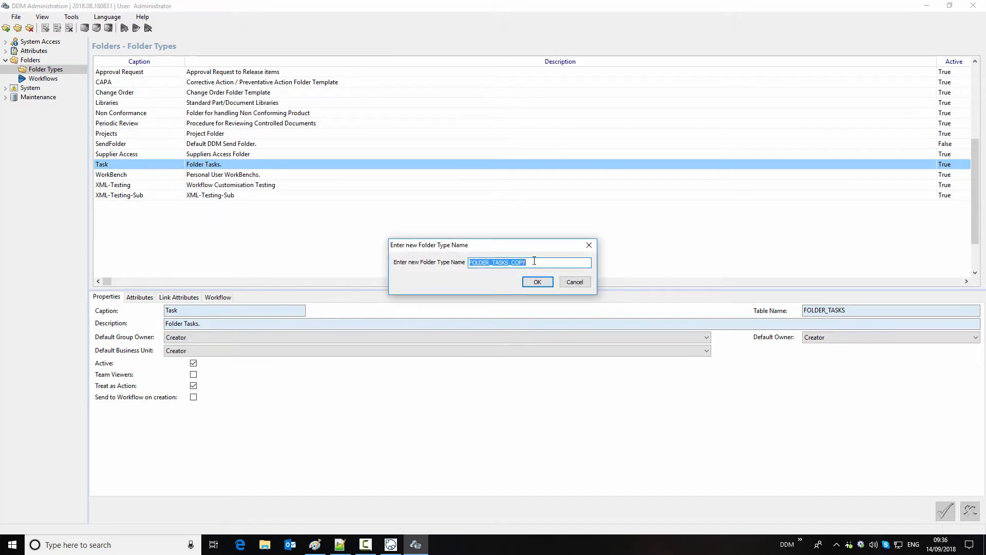
pyautogui.moveTo(534, 260); pyautogui.dragTo(500, 262)
pyautogui.write('REQUIREMEN')
pyautogui.click(536, 282)
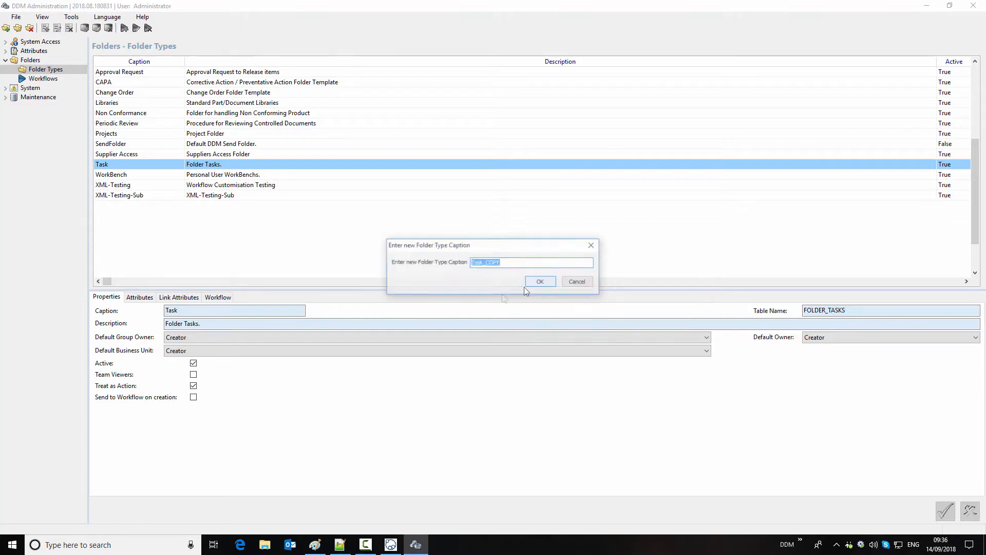
pyautogui.write('Requirement')
pyautogui.click(540, 282)
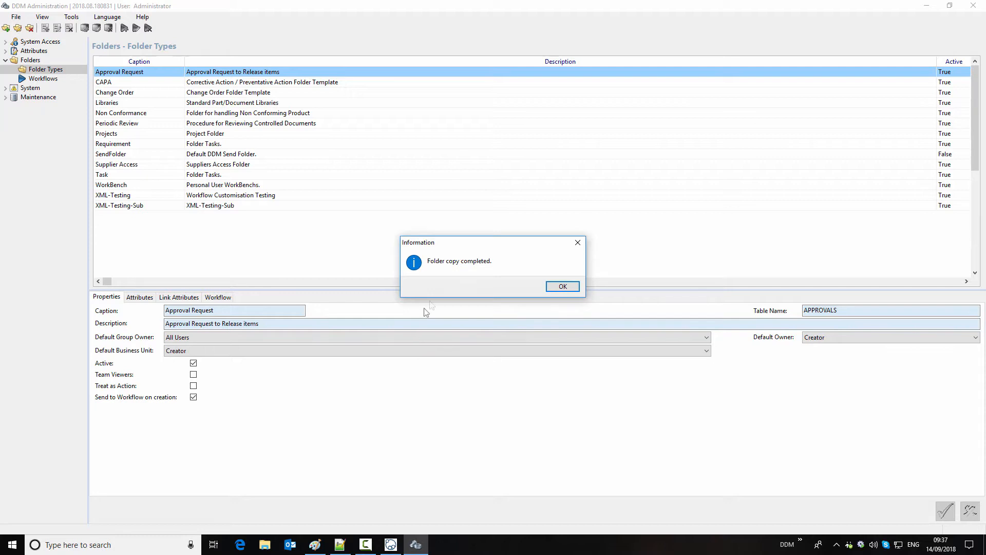
pyautogui.click(564, 286)
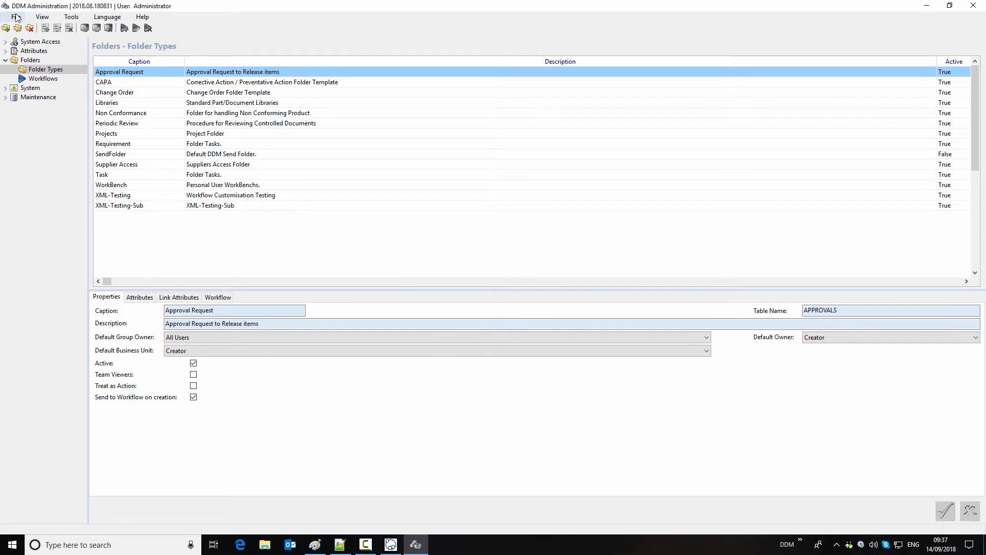
# - Add an automatic numbering type "Requirements" with prefix REQ- and last number 000000, available to Folders and the All Users group
pyautogui.click(71, 17)
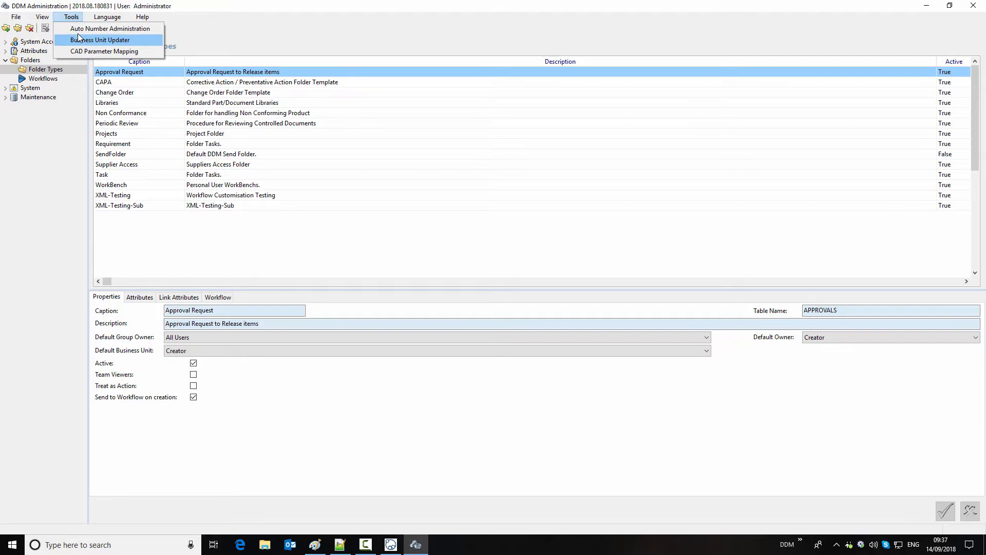
pyautogui.click(78, 30)
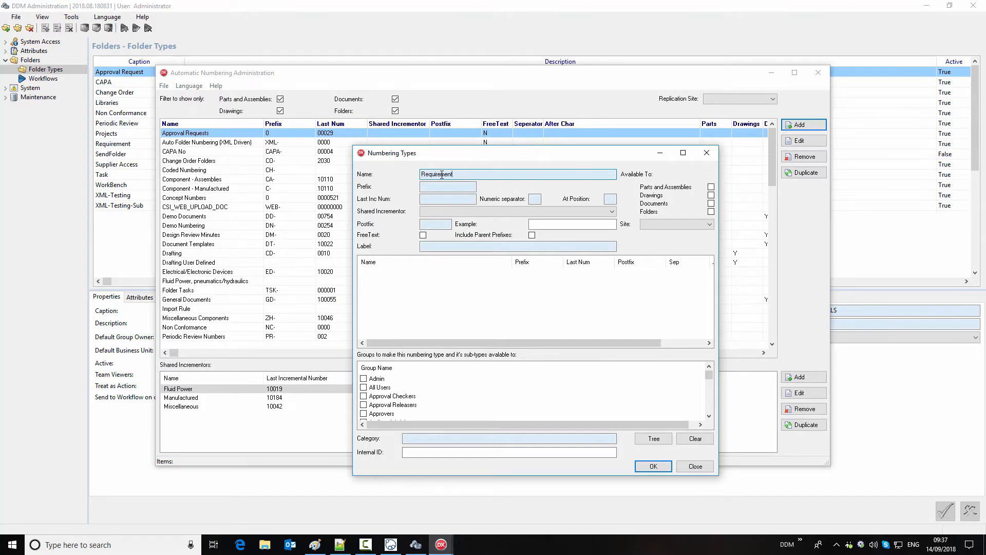
pyautogui.click(710, 211)
pyautogui.click(452, 187)
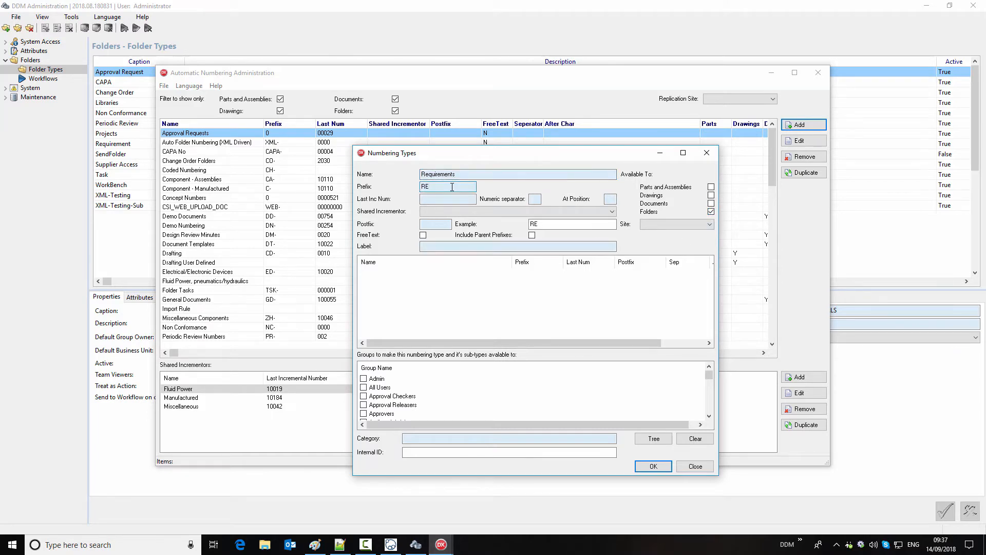
pyautogui.click(452, 198)
pyautogui.write('000000')
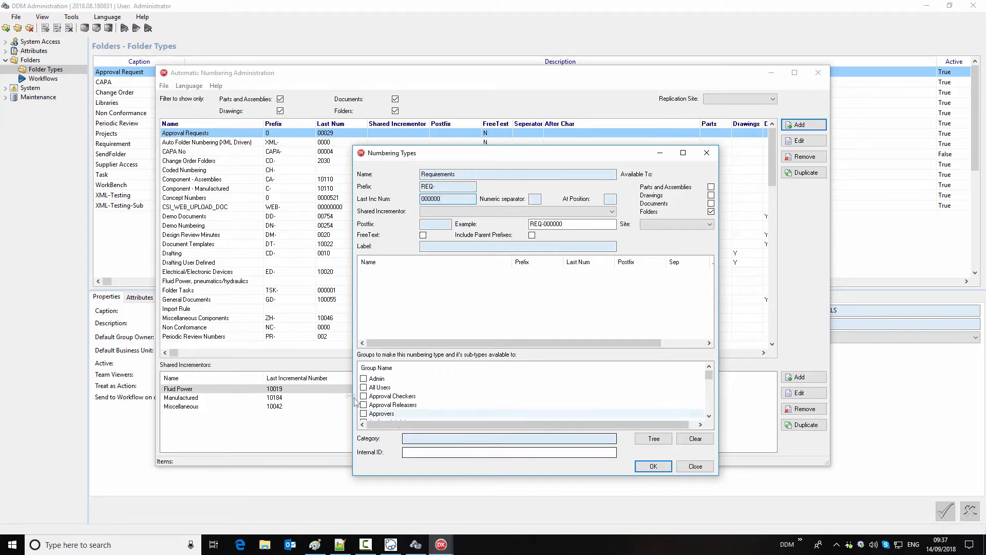
pyautogui.click(364, 388)
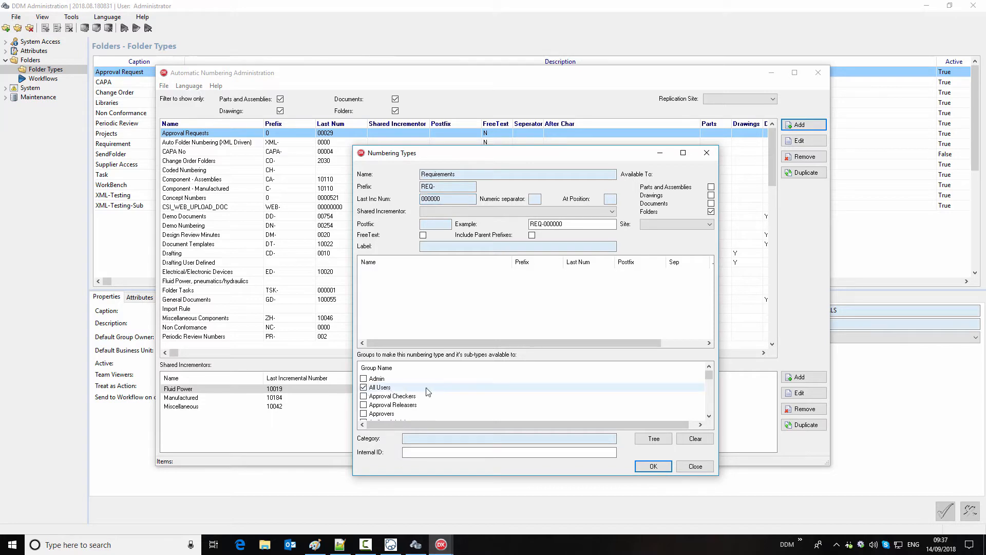
pyautogui.click(654, 465)
pyautogui.click(818, 73)
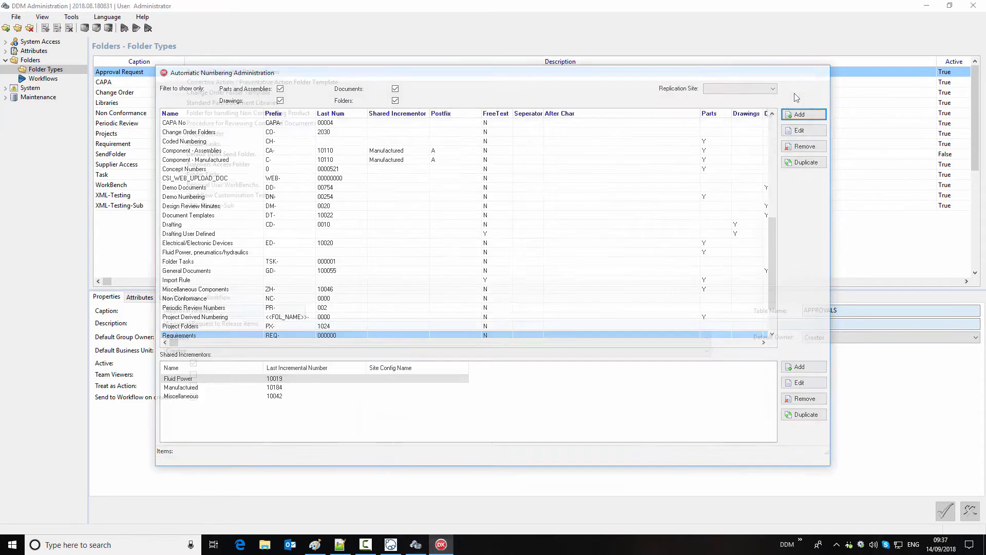
# - Make Requirements the default automatic numbering for the FOL_NAME attribute of the Requirement folder type and save the folder type
pyautogui.click(117, 145)
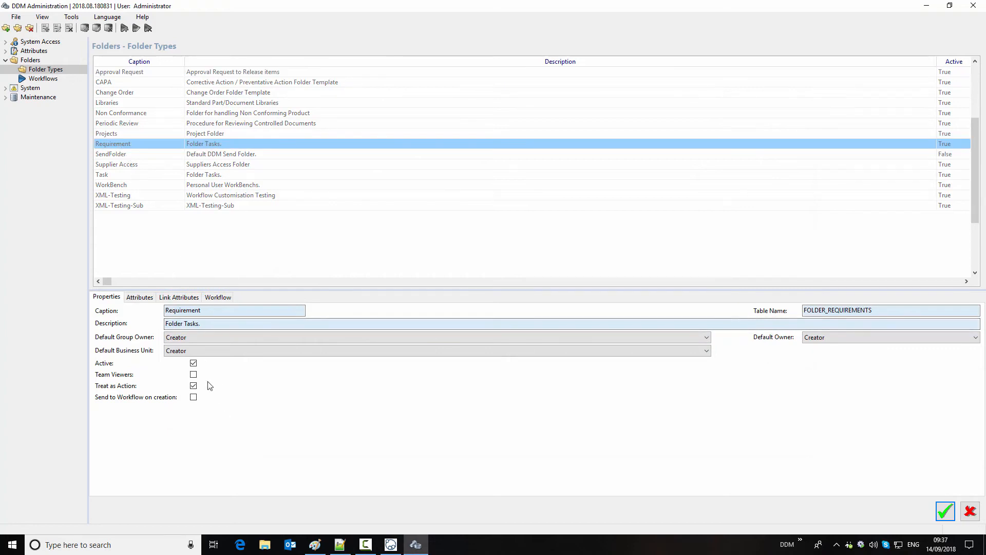
pyautogui.click(139, 297)
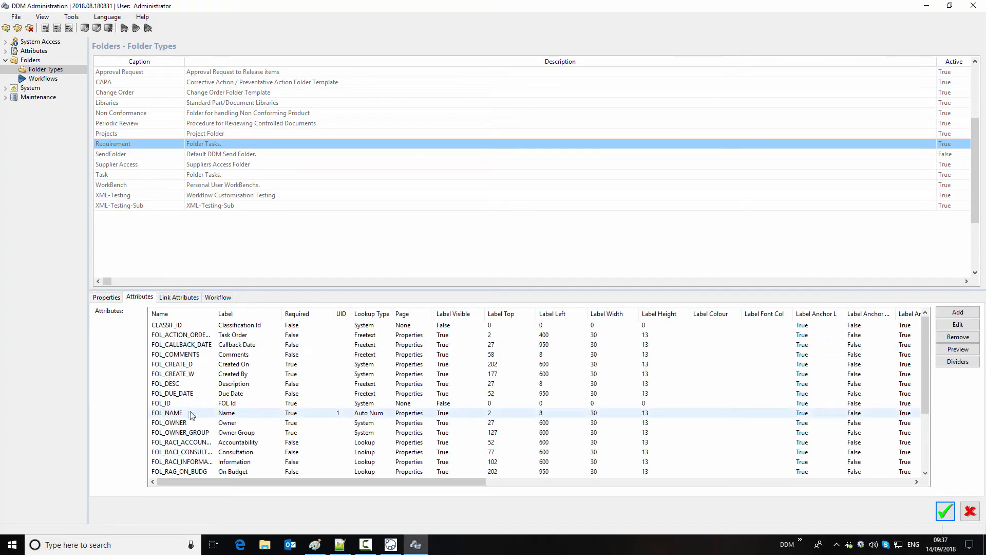
pyautogui.doubleClick(190, 413)
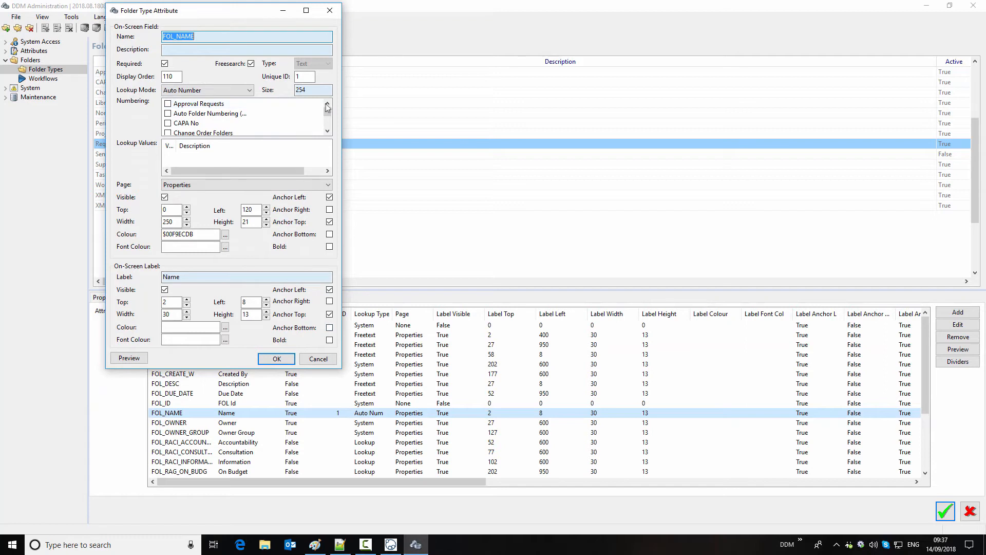
pyautogui.scroll(-2, 328, 116)
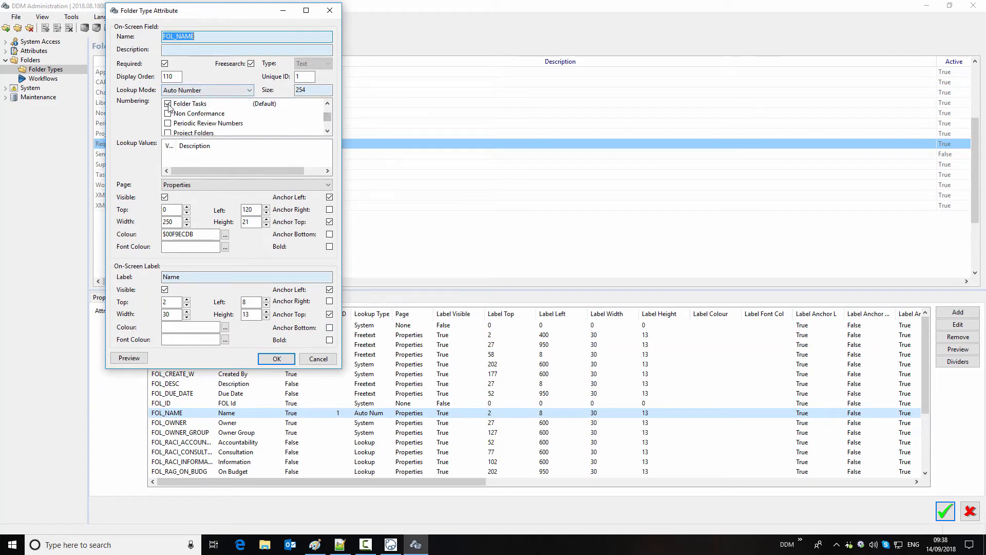
pyautogui.scroll(-2, 327, 117)
pyautogui.click(171, 104)
pyautogui.rightClick(195, 105)
pyautogui.click(226, 112)
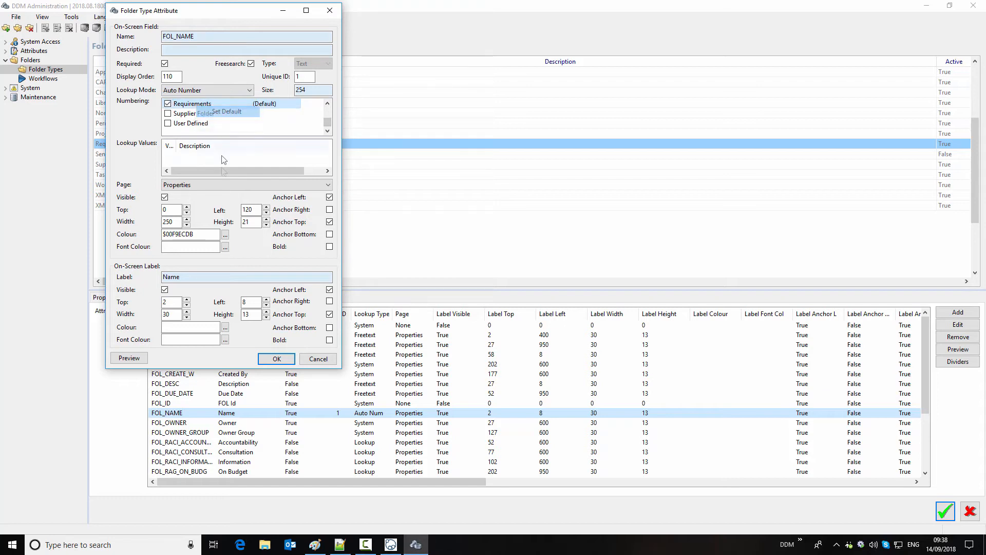
pyautogui.click(277, 358)
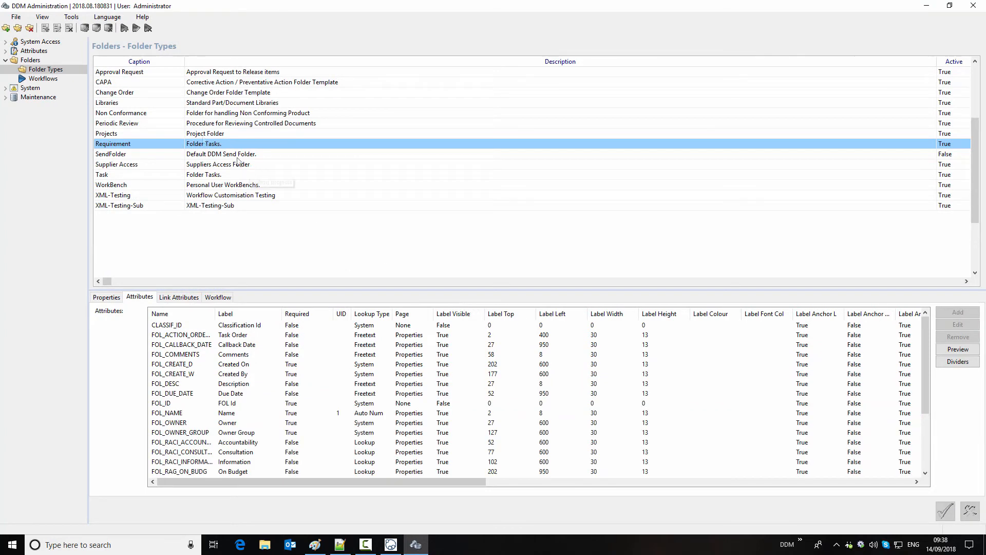
# - Open the Access Controls and choose Engineering Department as the group to add to the FOLDER_REQUIREMENTS access control list
pyautogui.click(5, 41)
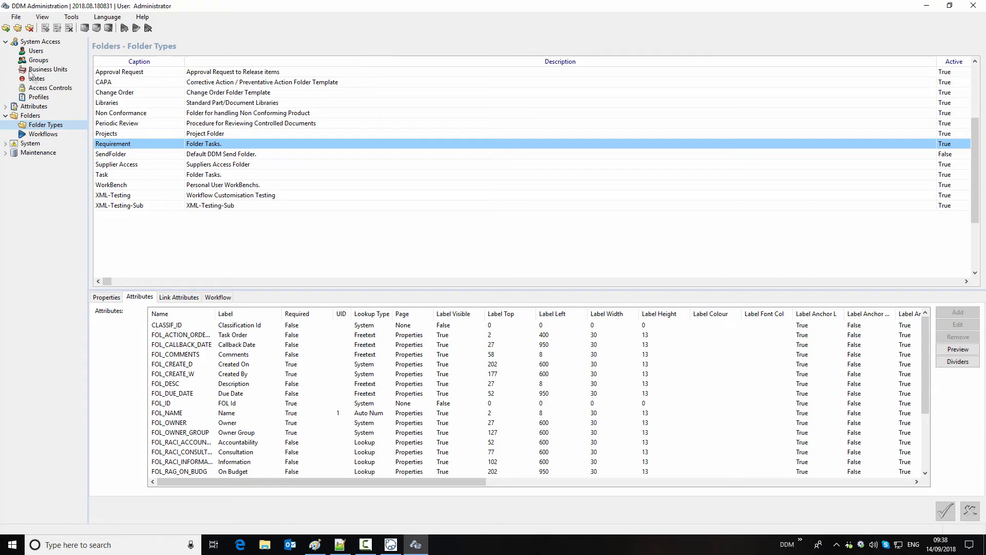
pyautogui.click(42, 87)
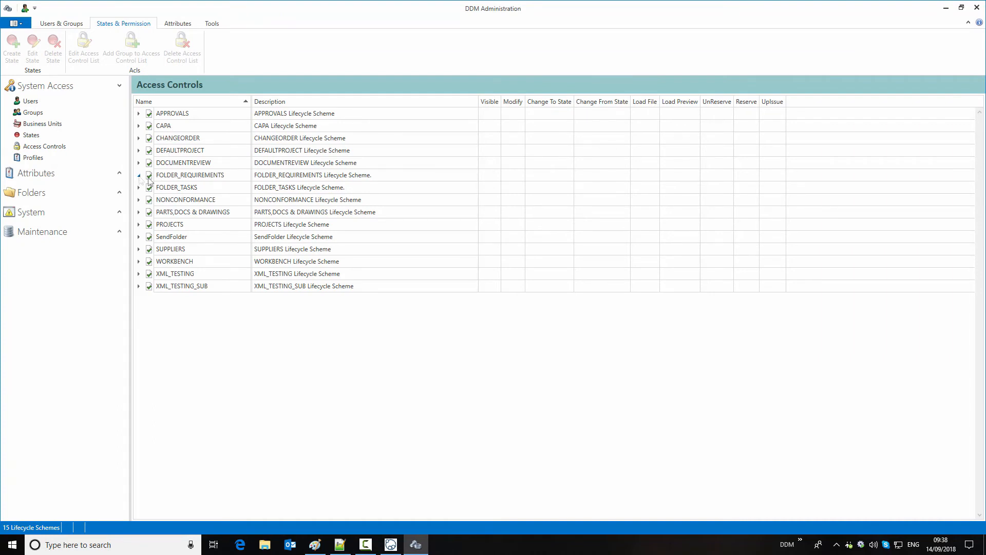
pyautogui.click(188, 177)
pyautogui.rightClick(188, 175)
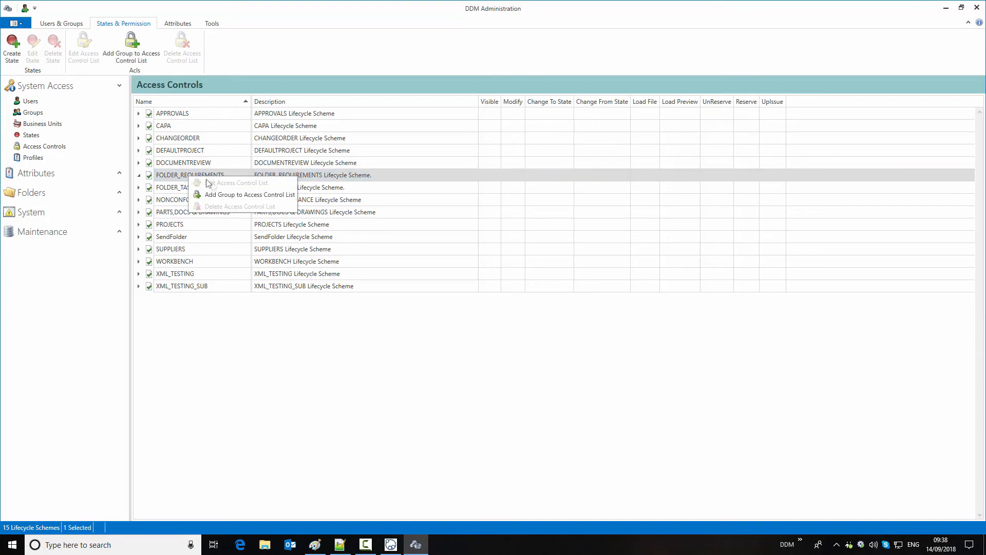
pyautogui.click(226, 196)
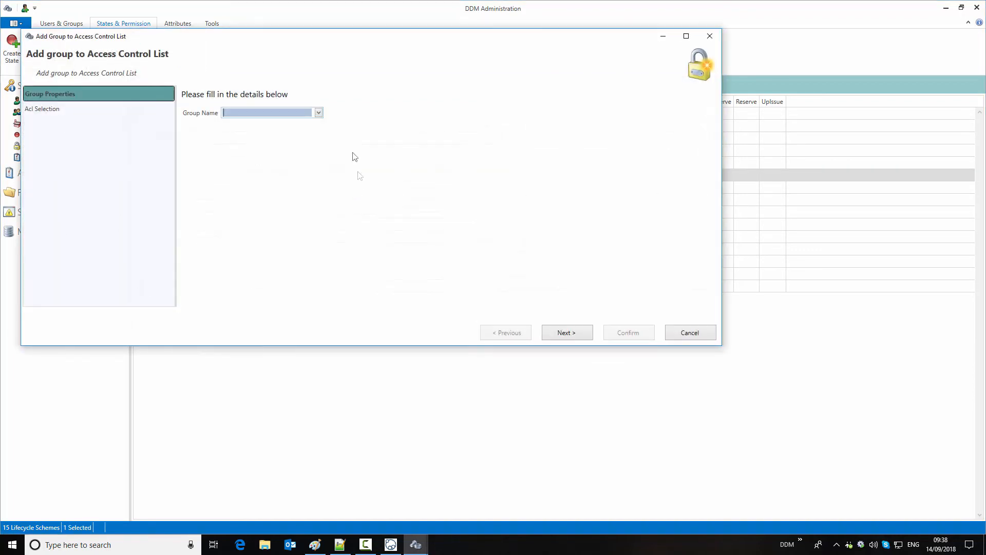
pyautogui.click(319, 112)
pyautogui.moveTo(321, 137); pyautogui.dragTo(321, 186)
pyautogui.click(271, 224)
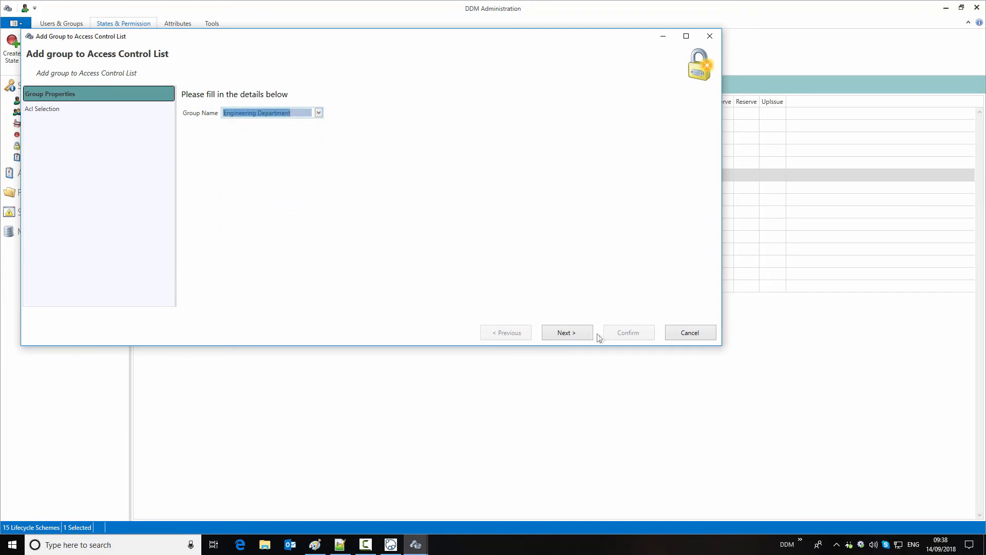
# - Grant Engineering Department Visible, Modify, Change To State and Change From State for all states, excluding Modify for Complete, and confirm the group
pyautogui.click(561, 334)
pyautogui.click(251, 115)
pyautogui.click(286, 115)
pyautogui.click(323, 115)
pyautogui.click(384, 115)
pyautogui.click(299, 160)
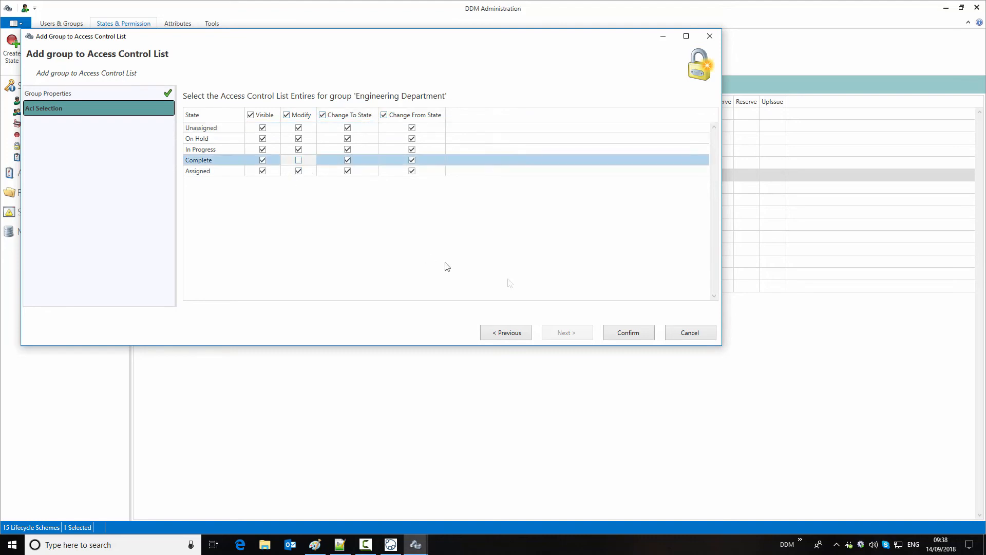
pyautogui.click(631, 332)
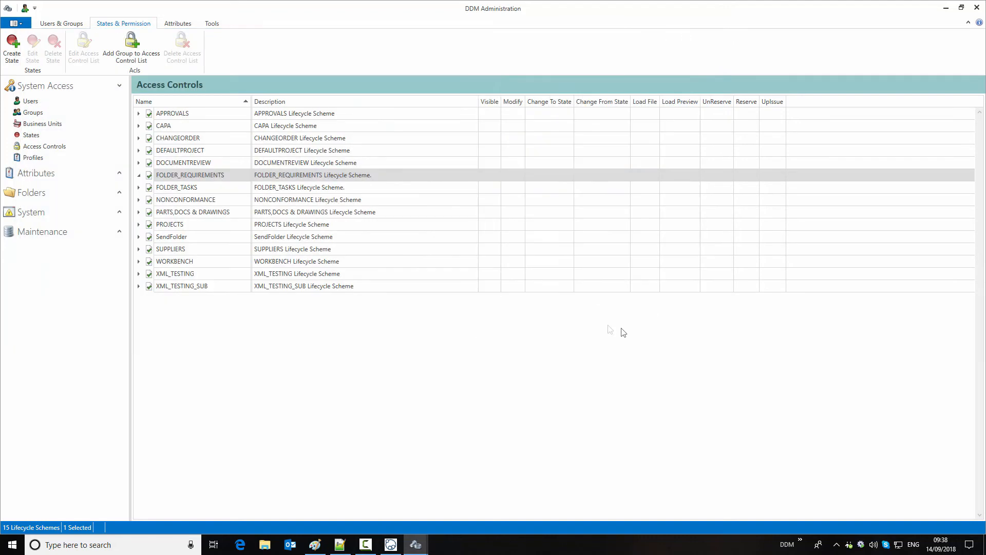
# - Add the Engineering Project Managers and Engineering Project Proposers groups to the FOLDER_REQUIREMENTS access control list with their state permissions
pyautogui.rightClick(317, 176)
pyautogui.click(359, 192)
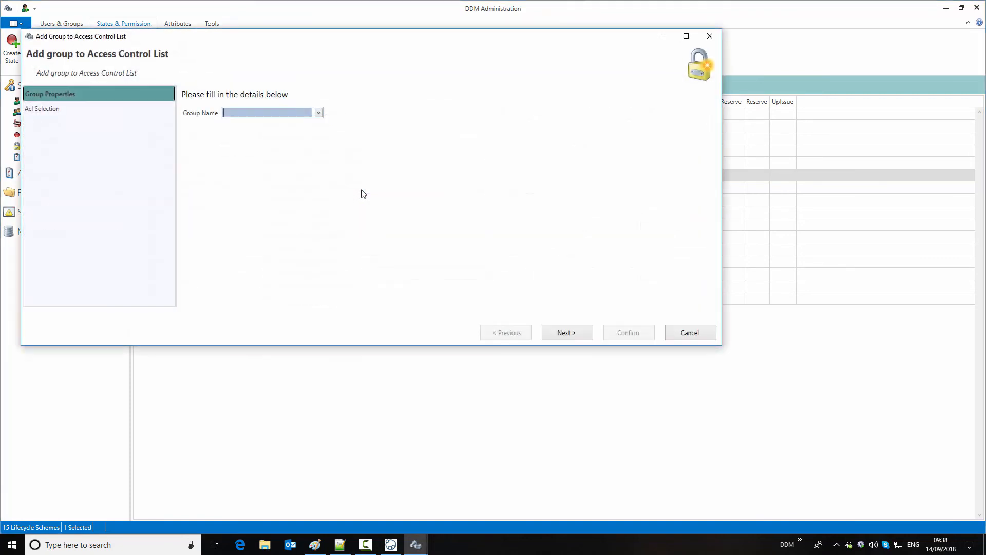
pyautogui.click(319, 112)
pyautogui.click(265, 267)
pyautogui.click(567, 332)
pyautogui.click(298, 159)
pyautogui.click(322, 115)
pyautogui.click(612, 334)
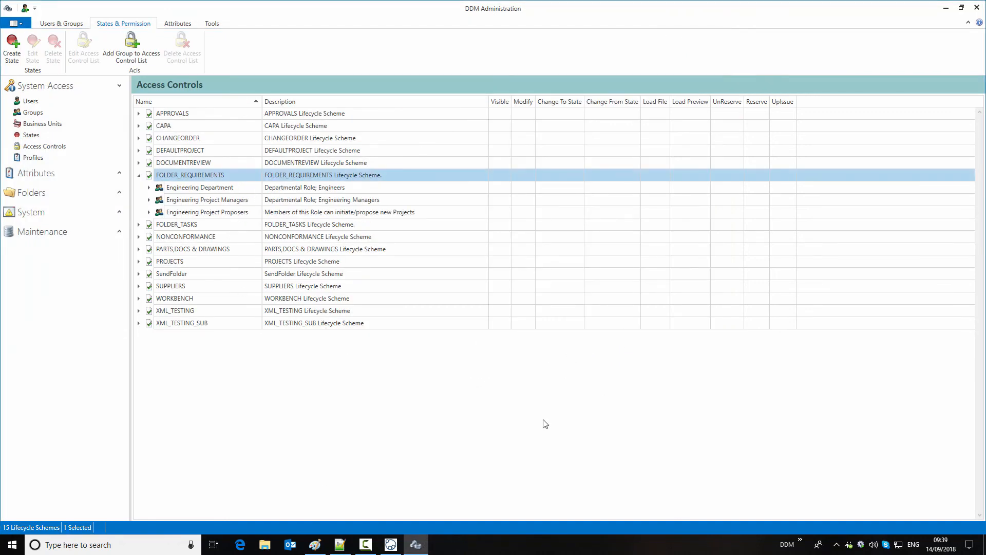
# - Switch to DDM and open the actions of project folder PX-1023, SE Billund
pyautogui.click(391, 544)
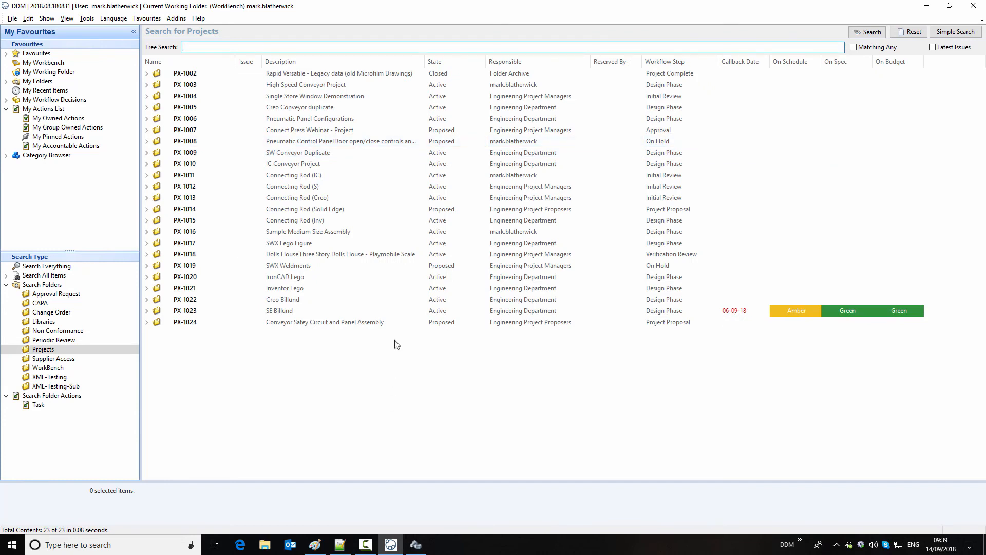
pyautogui.click(298, 311)
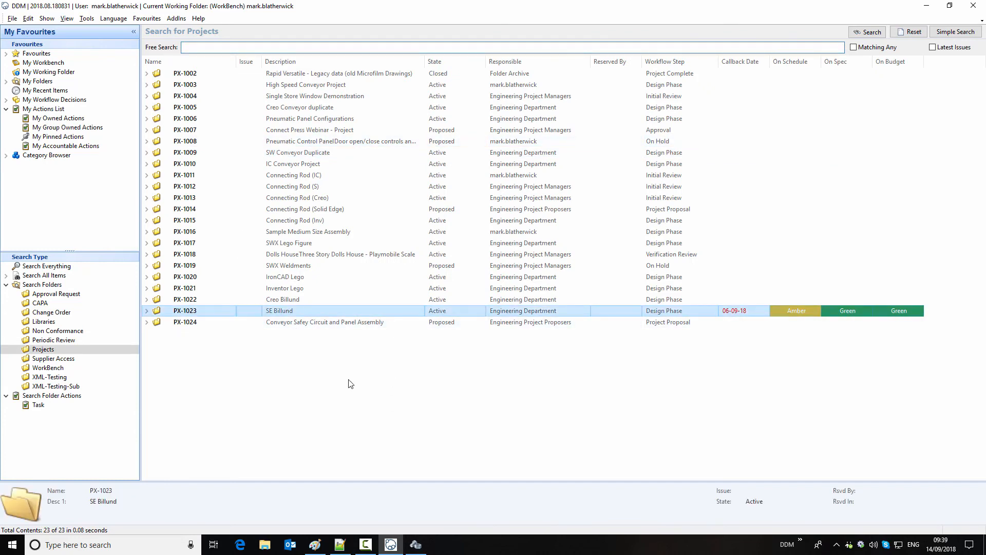
pyautogui.click(255, 213)
# - Add a new Requirement action described as "IP55 Rating" to the project
pyautogui.click(76, 233)
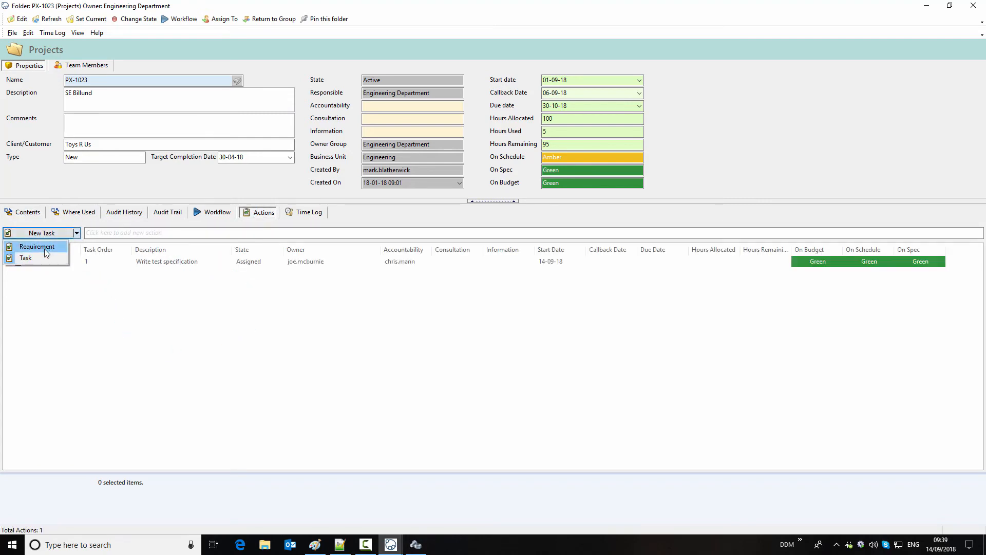
pyautogui.click(52, 248)
pyautogui.click(101, 234)
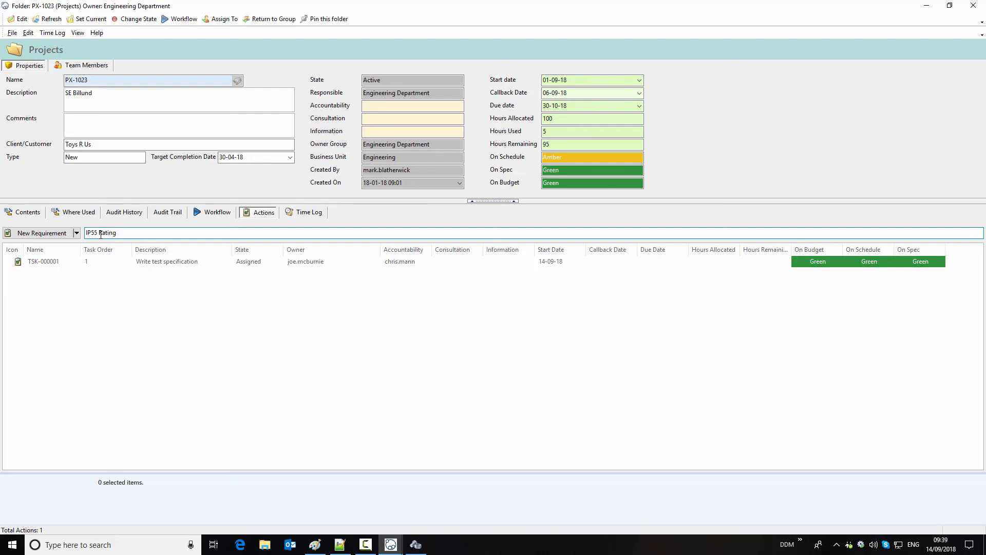
pyautogui.press('Return')
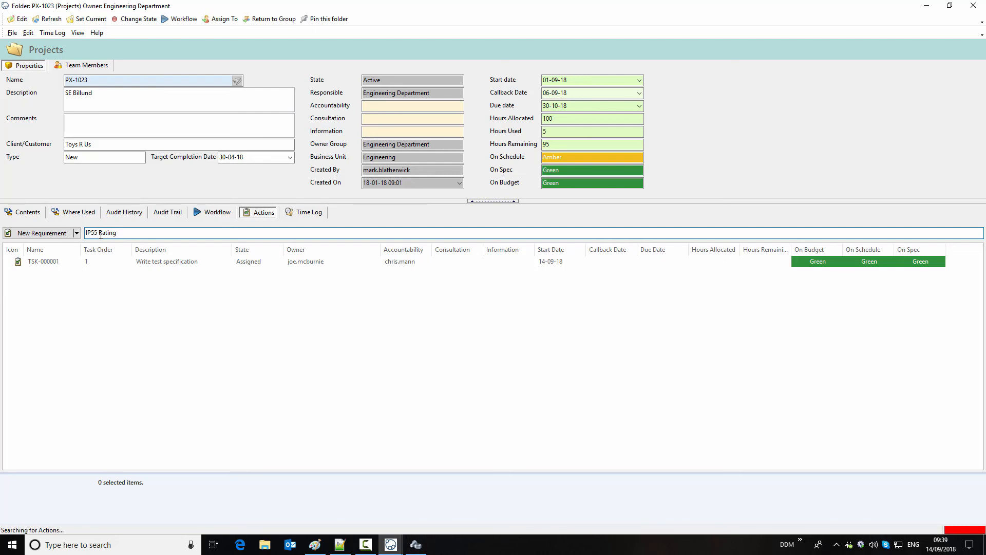